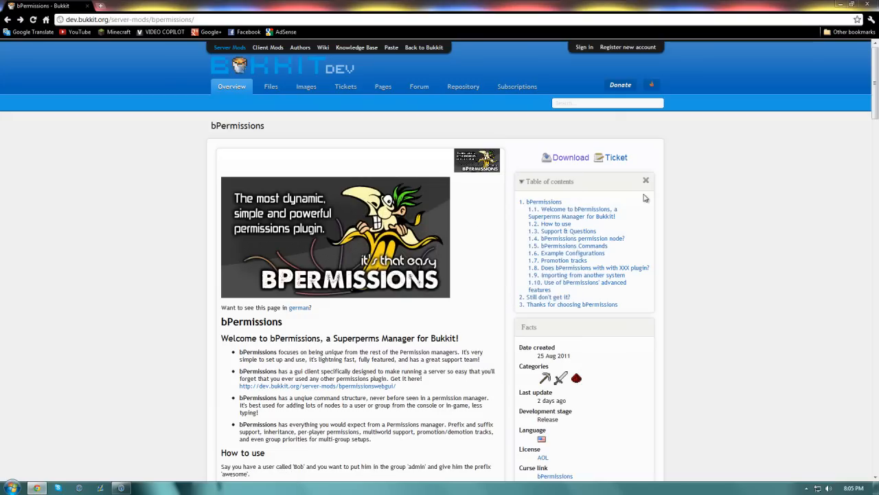
# - Download bpermissions.jar version 2.8.1 from the plugin's file page and keep the file
pyautogui.click(583, 158)
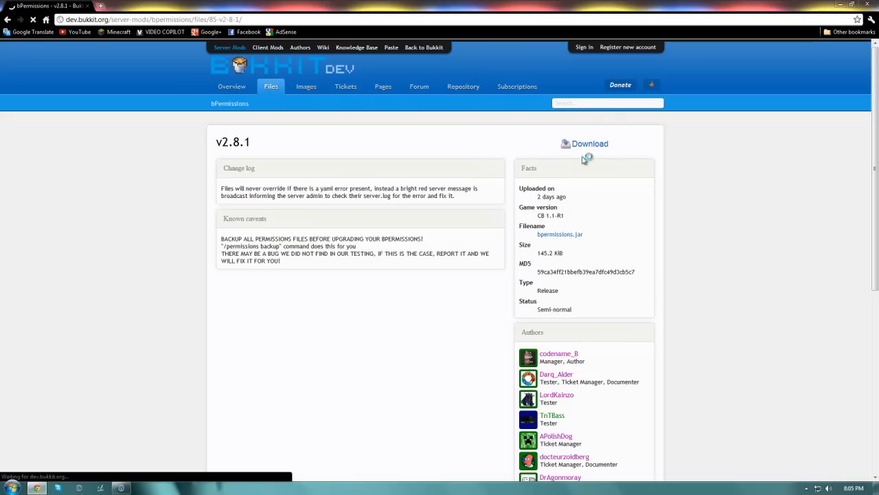
pyautogui.click(591, 146)
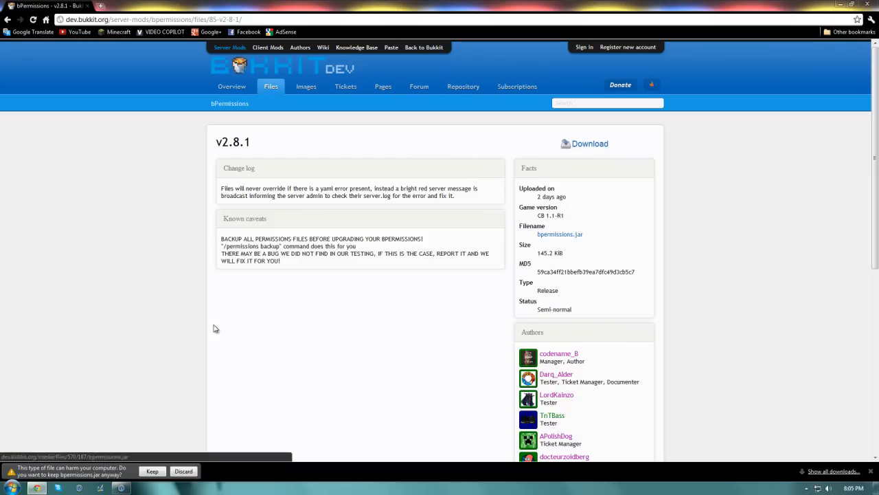
pyautogui.click(159, 474)
# - Return to the bPermissions overview page and examine its promotion tracks, advanced features, tutorial videos and comments
pyautogui.click(7, 20)
pyautogui.scroll(-5, 175, 147)
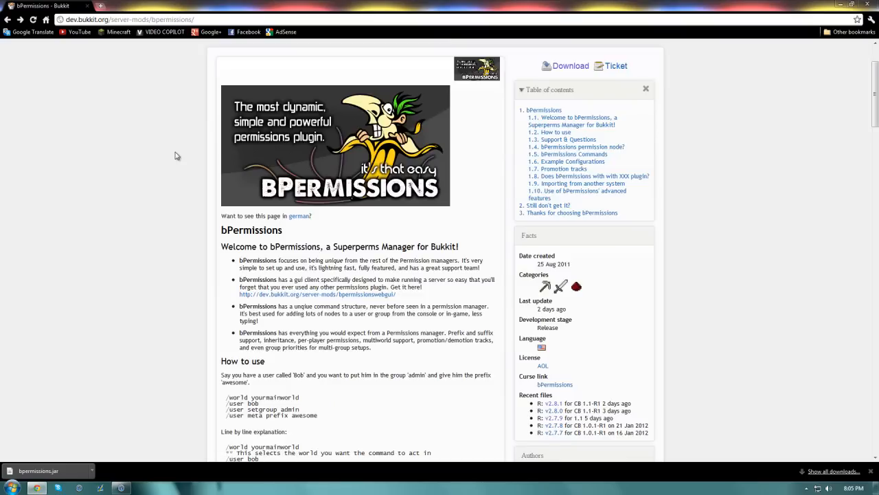
pyautogui.scroll(-3, 174, 156)
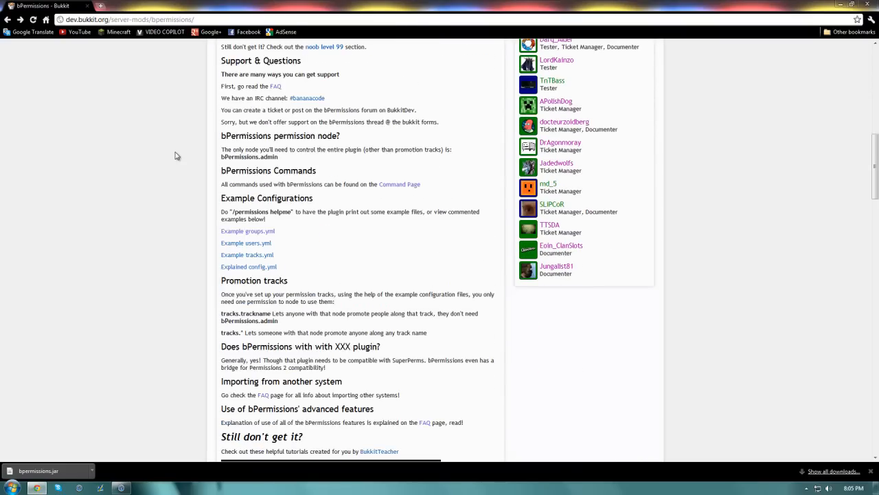
pyautogui.scroll(-1, 356, 254)
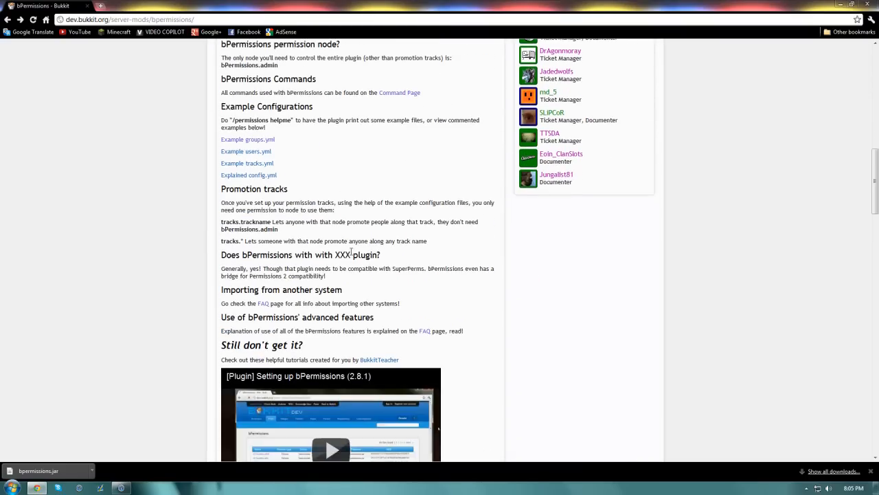
pyautogui.scroll(-1, 276, 249)
pyautogui.moveTo(242, 149); pyautogui.dragTo(329, 132)
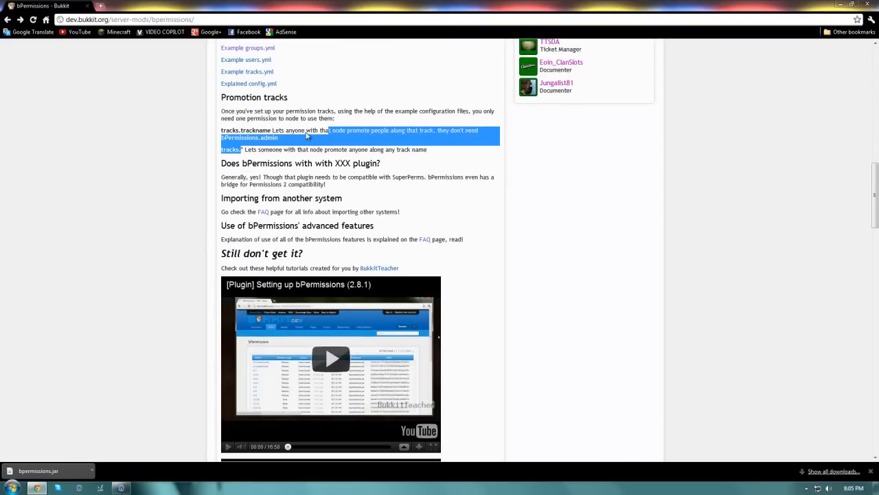
pyautogui.scroll(1, 294, 186)
pyautogui.moveTo(278, 222); pyautogui.dragTo(186, 202)
pyautogui.scroll(-8, 651, 255)
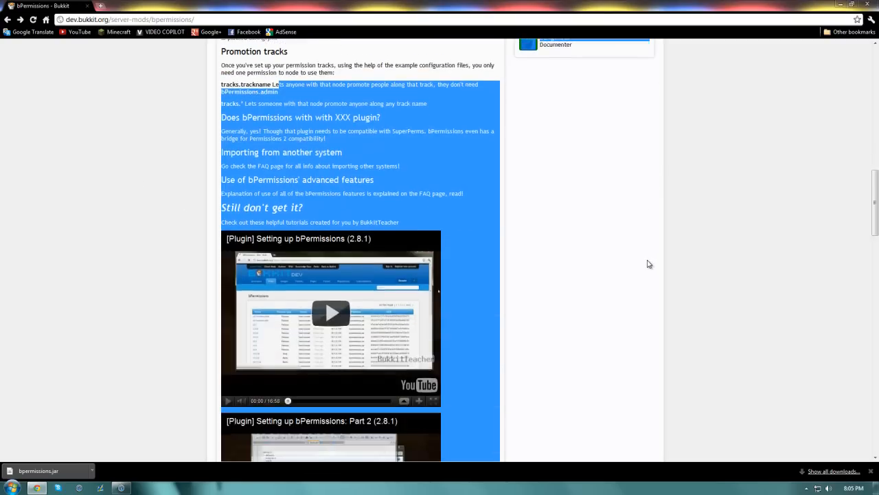
pyautogui.scroll(-1, 649, 265)
pyautogui.click(690, 268)
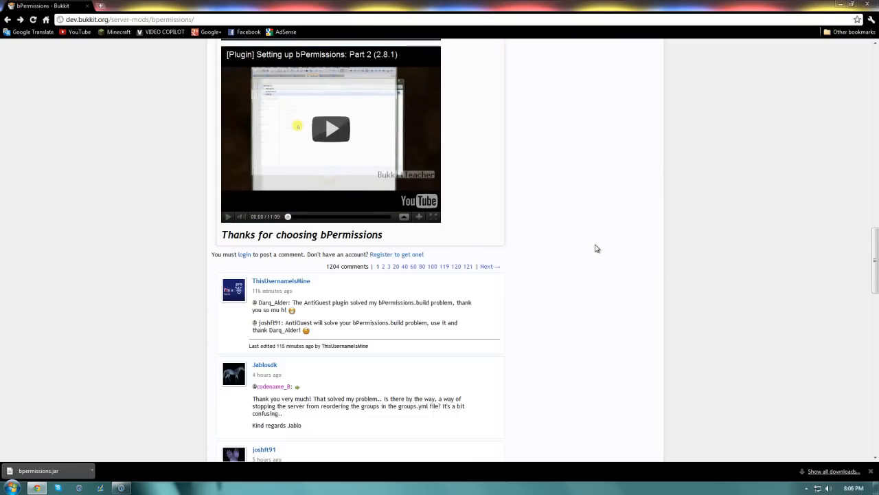
pyautogui.scroll(-3, 354, 306)
pyautogui.scroll(-3, 584, 289)
pyautogui.scroll(2, 598, 284)
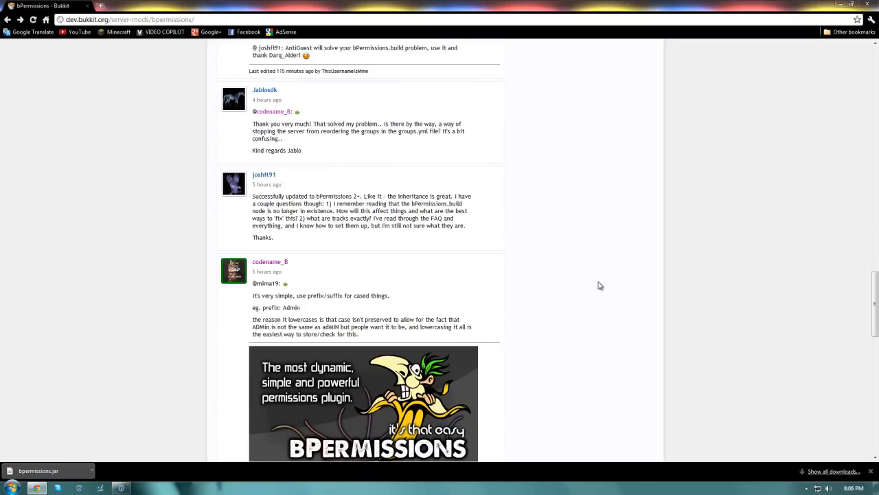
pyautogui.scroll(4, 599, 285)
pyautogui.scroll(-2, 599, 285)
pyautogui.scroll(-2, 599, 285)
pyautogui.scroll(8, 289, 268)
pyautogui.scroll(4, 288, 269)
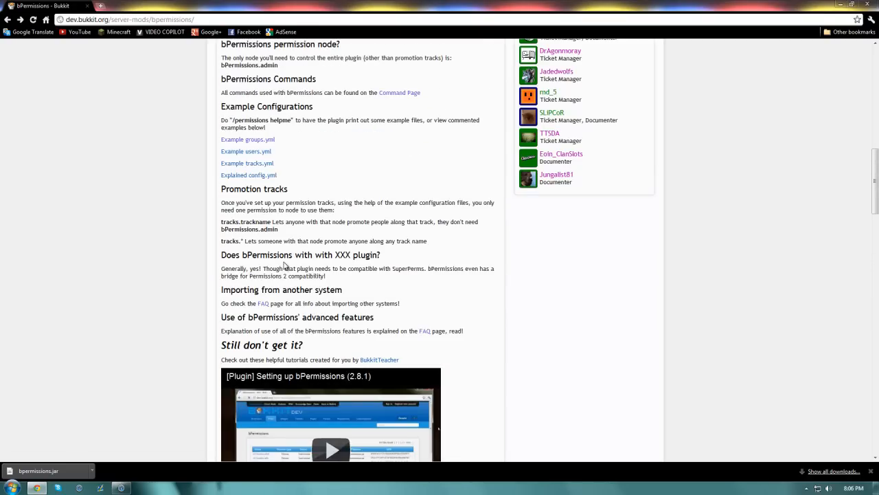
# - Open the Example groups.yml link from the Example Configurations section in a new browser tab
pyautogui.scroll(1, 264, 231)
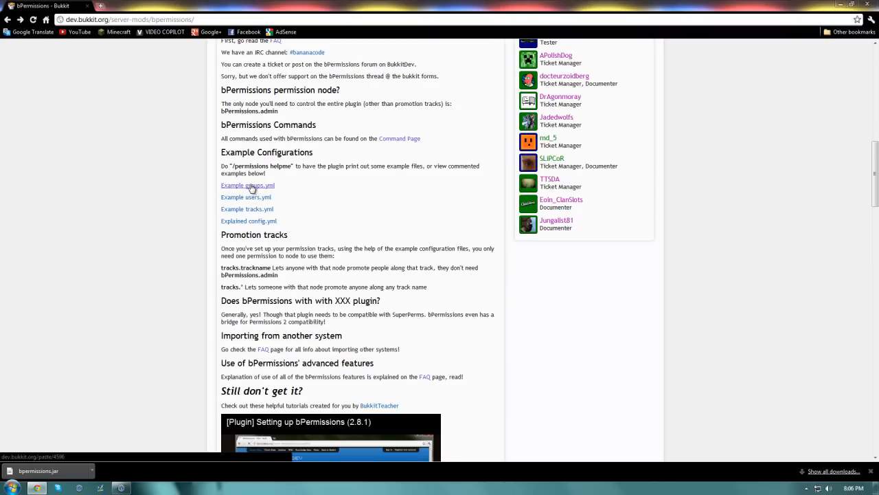
pyautogui.scroll(1, 252, 188)
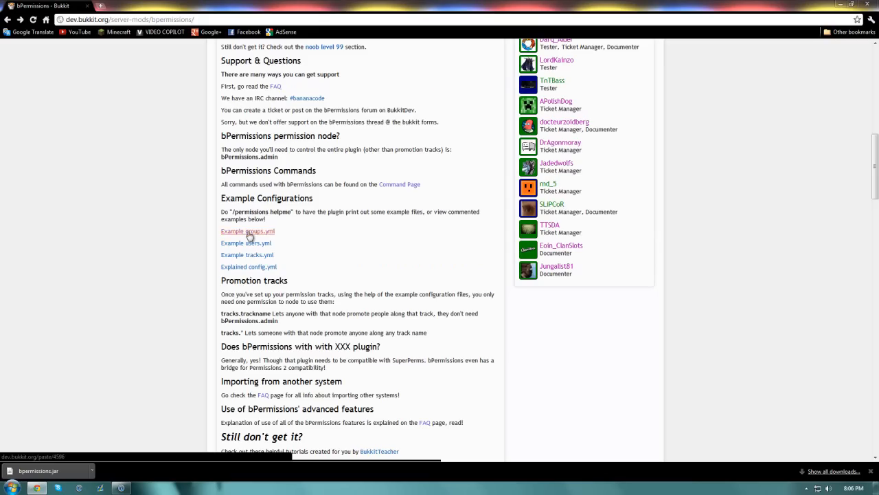
pyautogui.middleClick(250, 233)
# - Examine the bPermissions.admin permission node, the usage instructions and the welcome section on the overview page
pyautogui.scroll(1, 251, 240)
pyautogui.scroll(2, 252, 240)
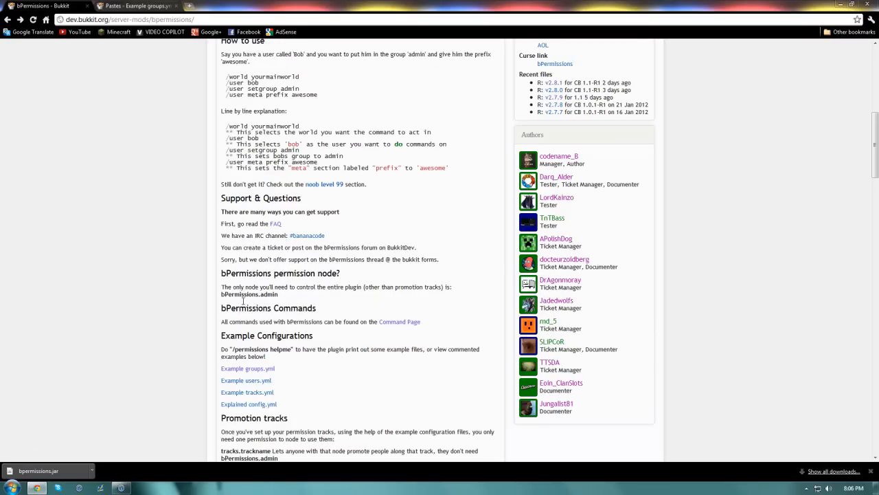
pyautogui.moveTo(226, 294); pyautogui.dragTo(273, 291)
pyautogui.click(271, 290)
pyautogui.scroll(5, 255, 275)
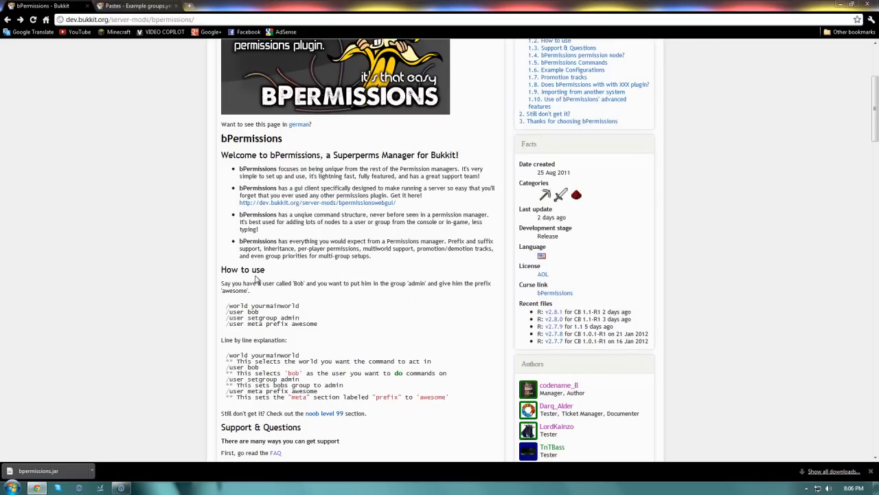
pyautogui.moveTo(228, 153); pyautogui.dragTo(299, 177)
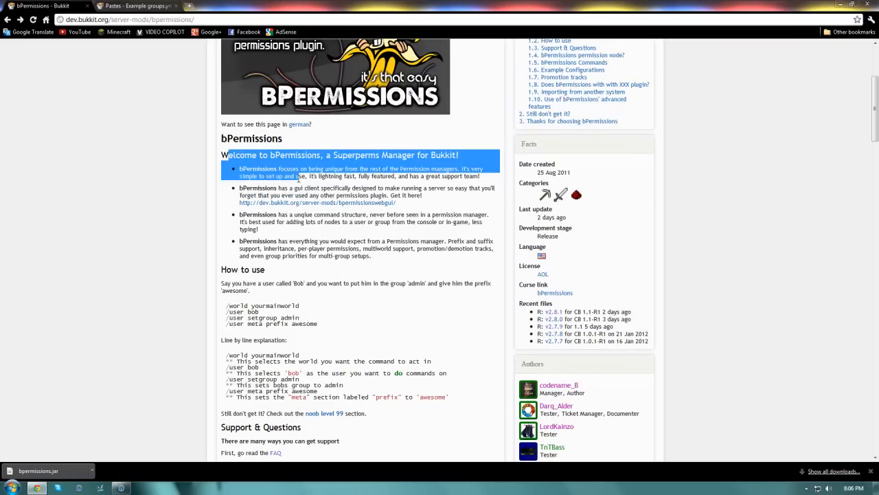
pyautogui.click(237, 251)
# - Examine the Example groups.yml paste in its browser tab
pyautogui.click(138, 6)
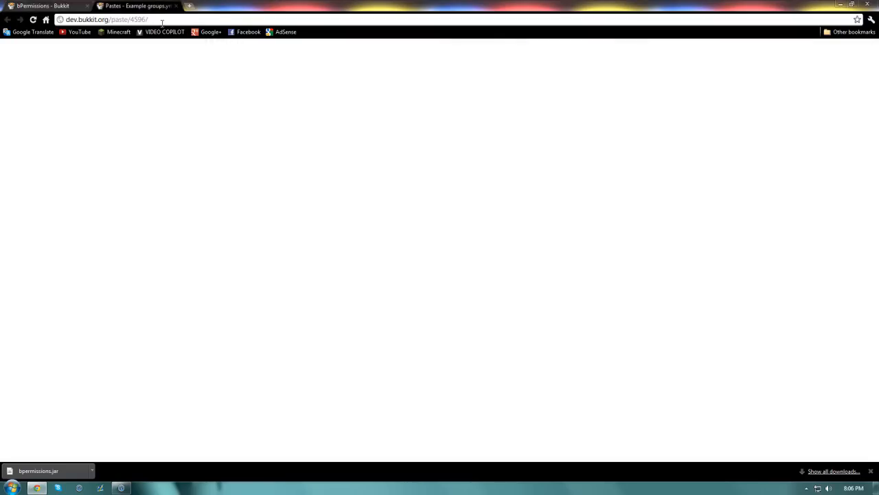
pyautogui.scroll(-3, 258, 190)
pyautogui.scroll(3, 257, 190)
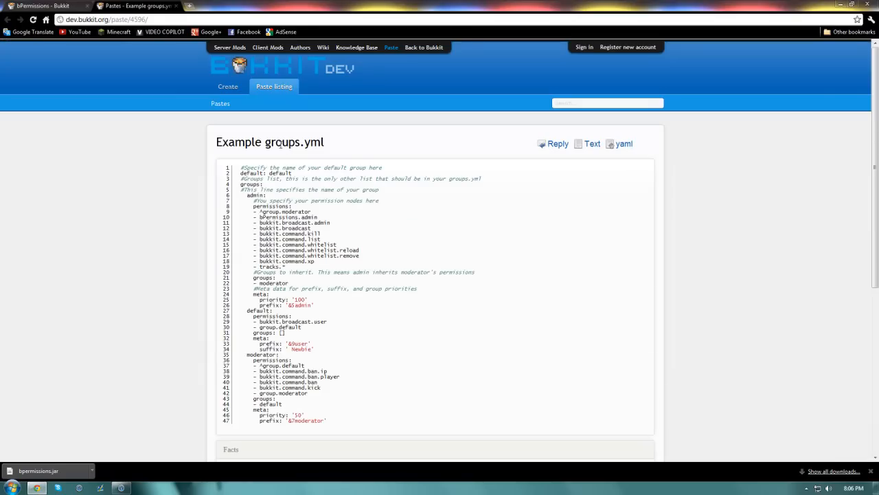
# - Move bpermissions.jar from the desktop into the plugins folder inside the Tutorial folder
pyautogui.click(841, 6)
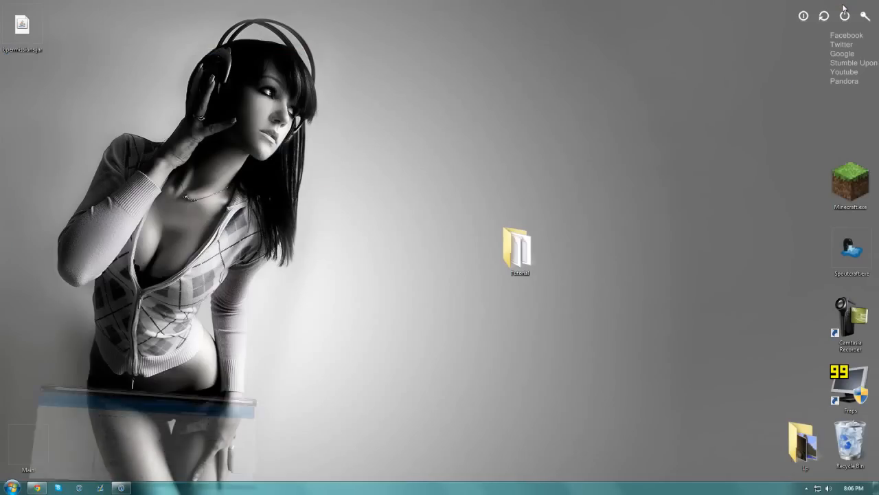
pyautogui.doubleClick(511, 248)
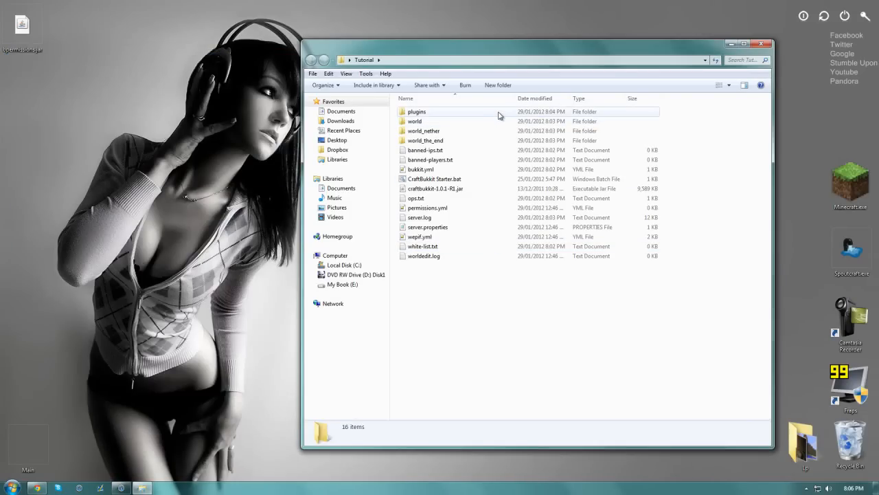
pyautogui.doubleClick(499, 113)
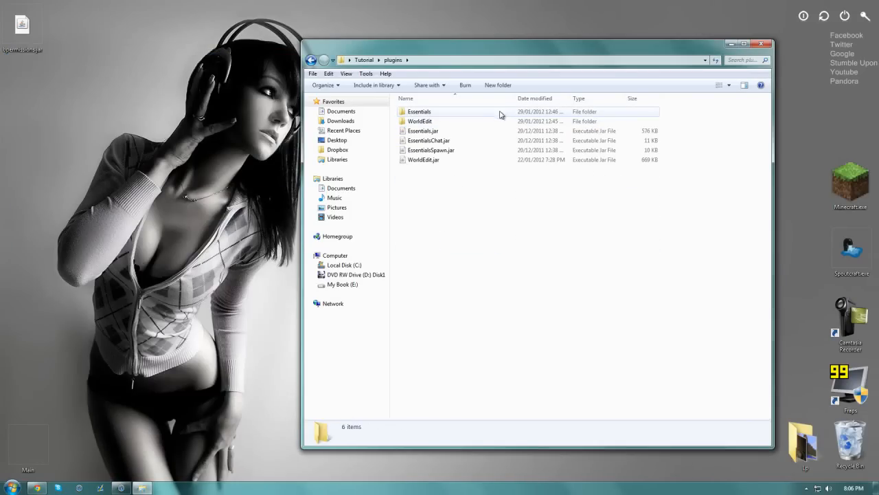
pyautogui.moveTo(481, 194); pyautogui.dragTo(163, 70)
pyautogui.moveTo(23, 28); pyautogui.dragTo(546, 280)
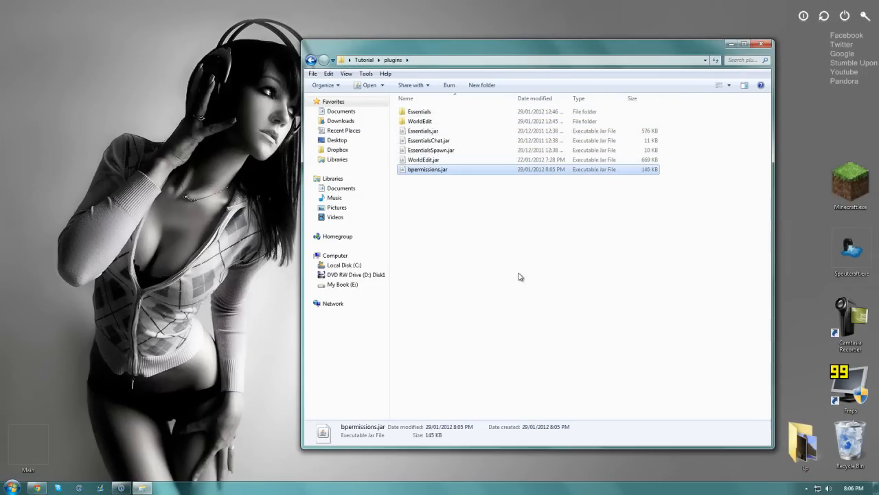
# - Start the server with CraftBukkit Starter.bat in the Tutorial folder, then shut it down with the stop command and close the console
pyautogui.click(364, 60)
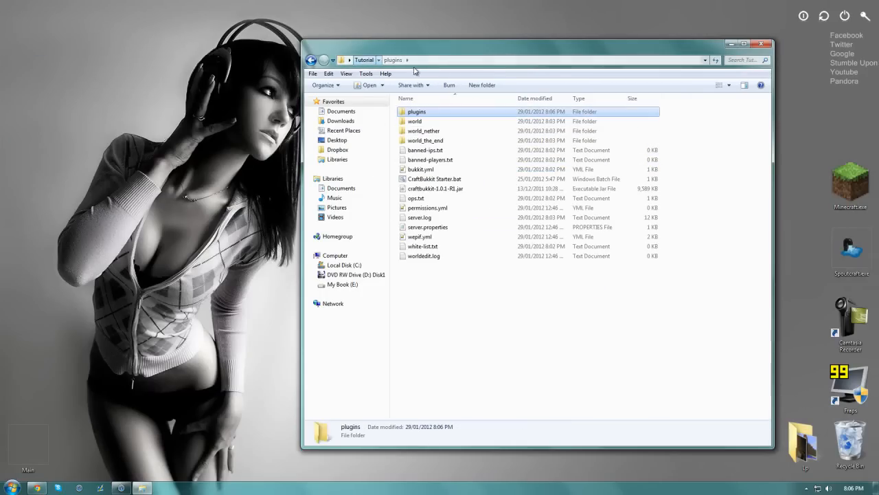
pyautogui.click(419, 180)
pyautogui.doubleClick(418, 180)
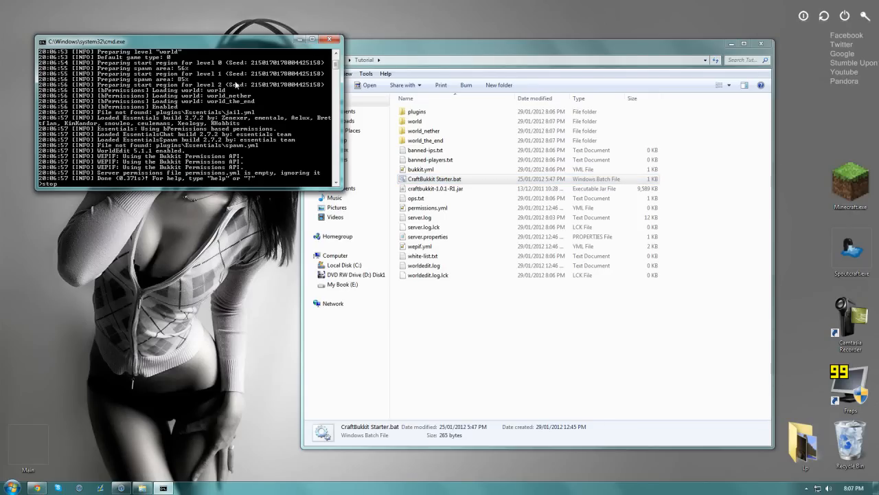
pyautogui.press('Return')
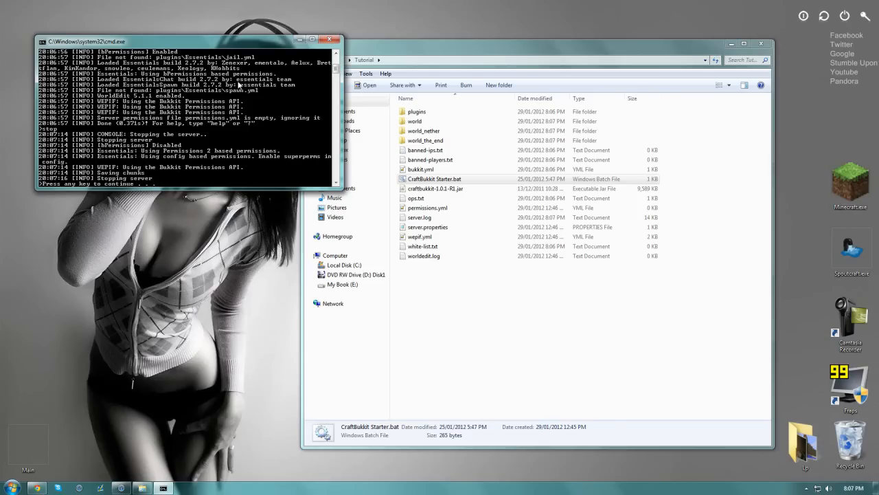
pyautogui.press('Return')
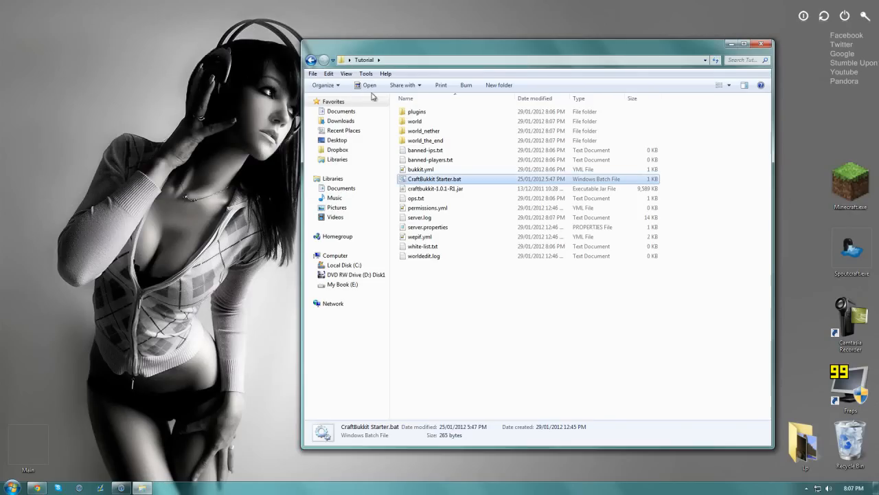
# - Open the bPermissions folder inside plugins and examine its world folders and YML files
pyautogui.doubleClick(420, 112)
pyautogui.doubleClick(421, 112)
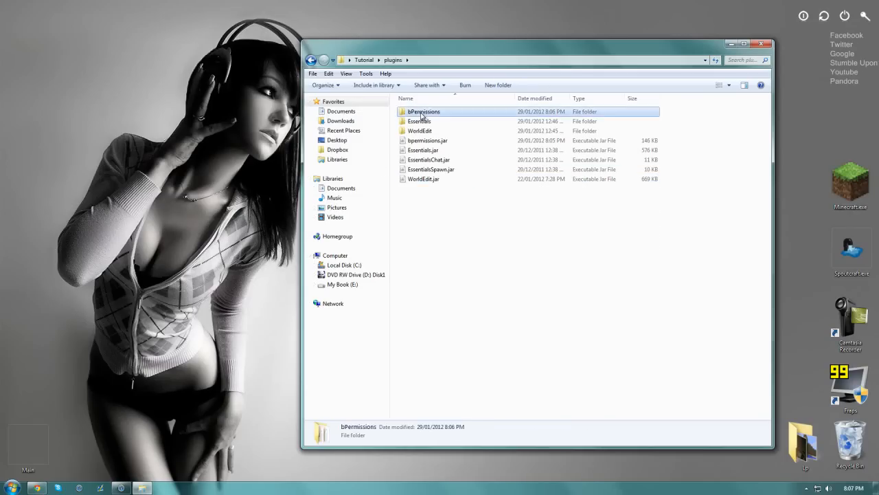
pyautogui.moveTo(429, 246); pyautogui.dragTo(430, 81)
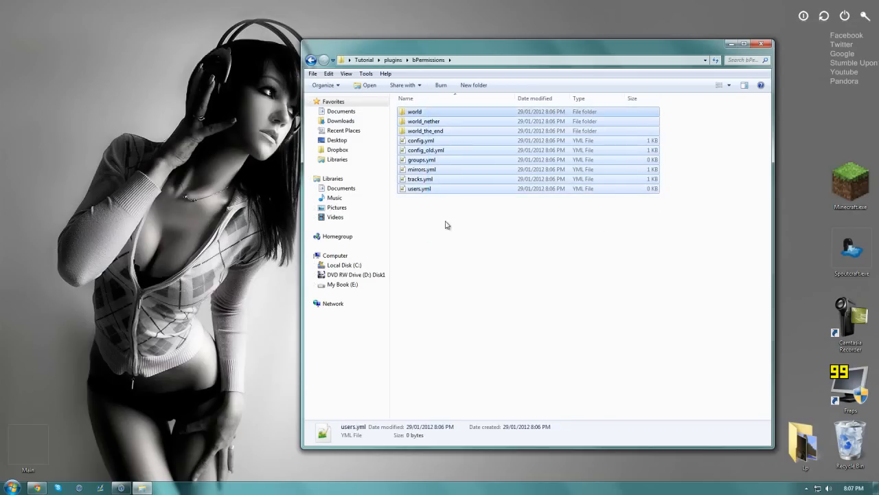
pyautogui.click(447, 226)
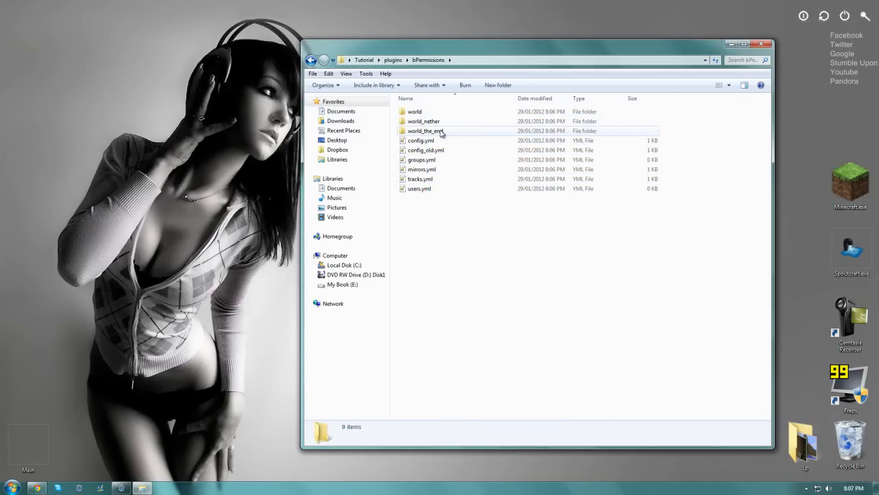
# - Go back to the Tutorial folder and point out the world, world_nether and world_the_end folders
pyautogui.click(361, 61)
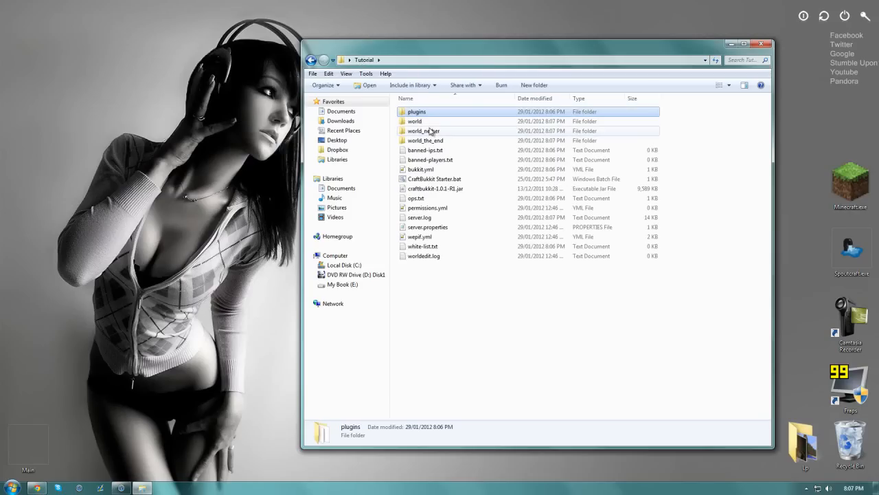
pyautogui.click(420, 122)
pyautogui.click(438, 132)
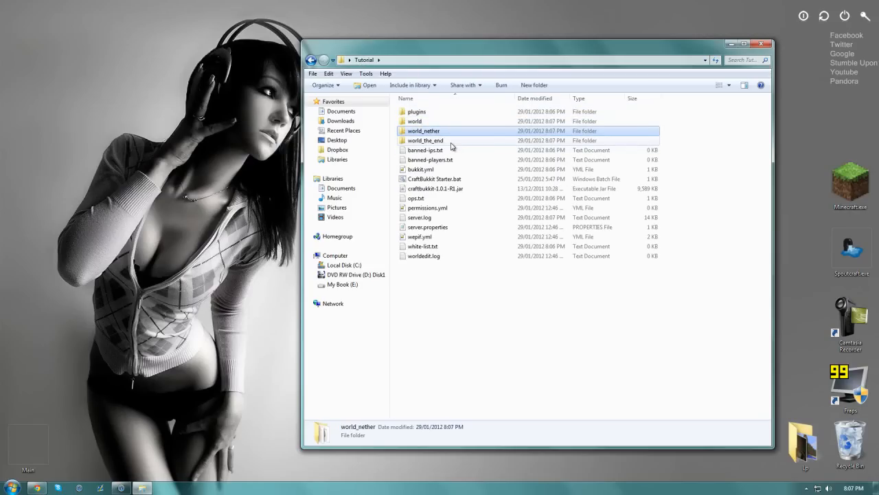
pyautogui.click(440, 141)
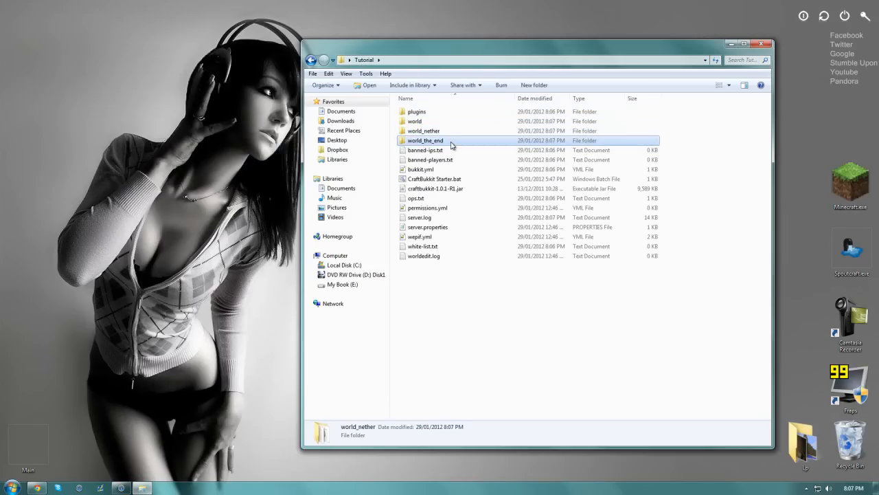
# - Open config.yml in the bPermissions folder inside plugins and examine its auto-save, track-type, debug-mode, allow-offline-mode and use-global-files settings
pyautogui.doubleClick(426, 112)
pyautogui.doubleClick(427, 112)
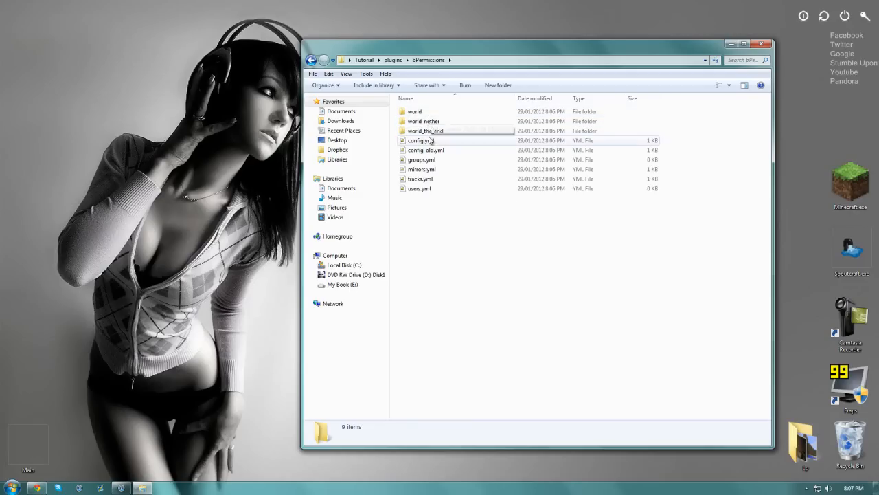
pyautogui.click(429, 141)
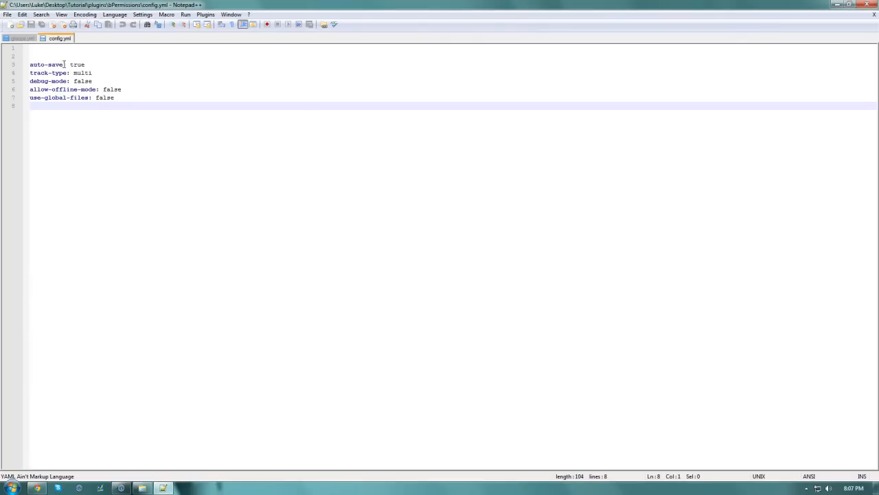
pyautogui.moveTo(71, 64); pyautogui.dragTo(85, 63)
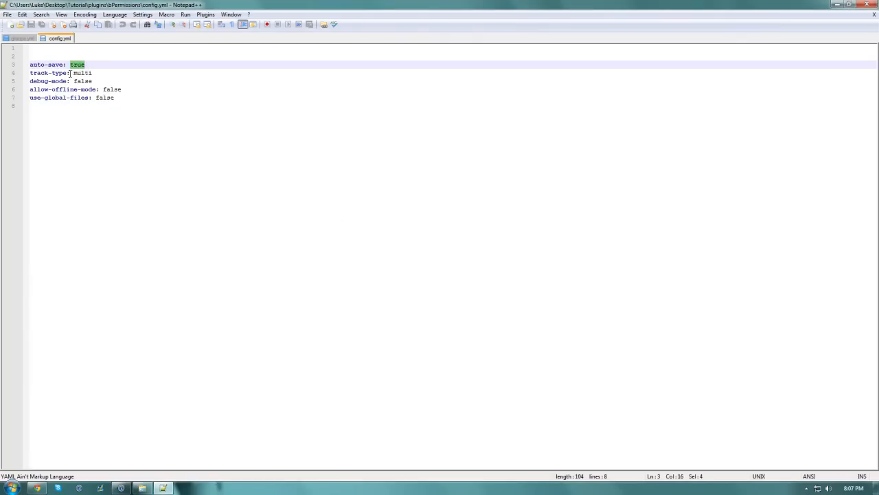
pyautogui.moveTo(72, 73)
pyautogui.mouseDown()
pyautogui.moveTo(96, 73)
pyautogui.moveTo(83, 81)
pyautogui.mouseUp()
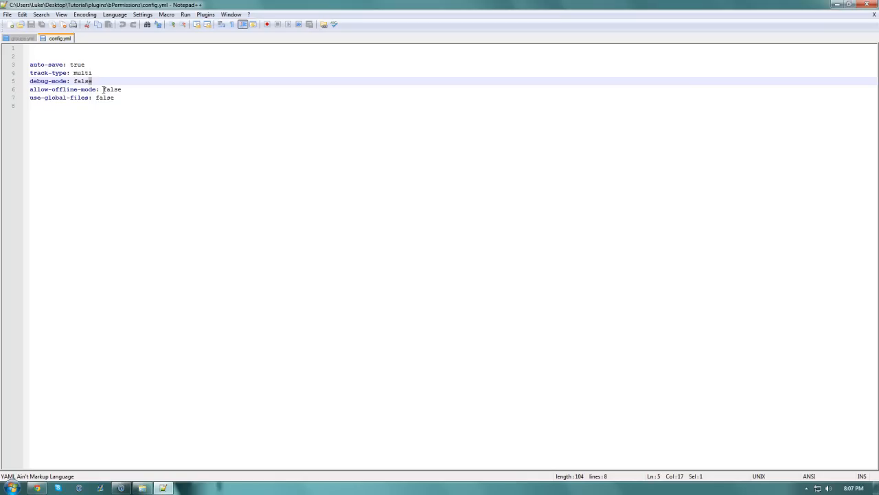
pyautogui.moveTo(96, 98); pyautogui.dragTo(112, 97)
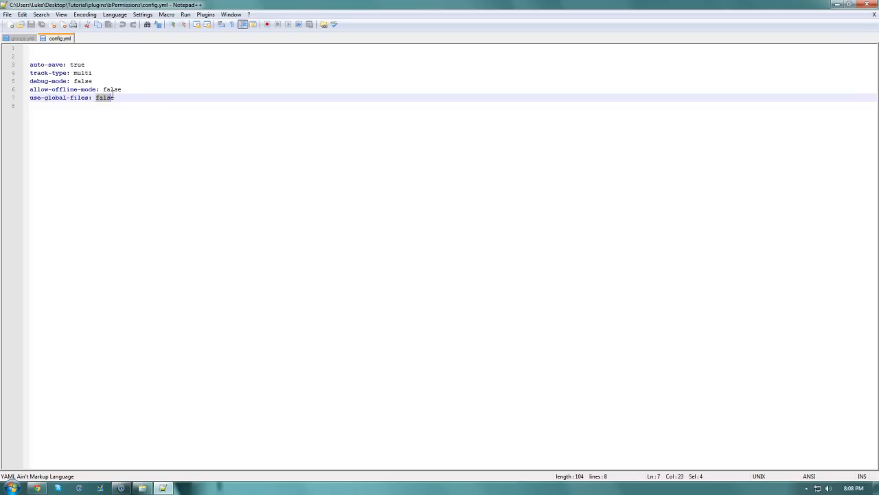
pyautogui.click(117, 140)
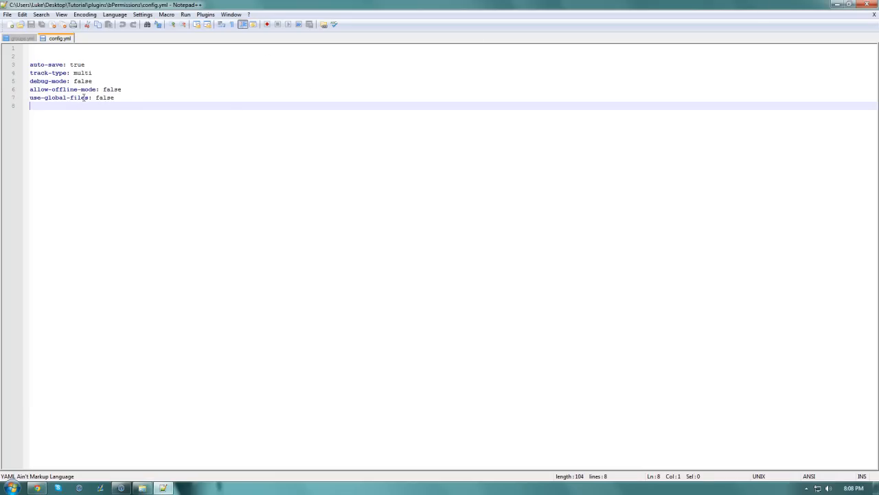
pyautogui.click(84, 97)
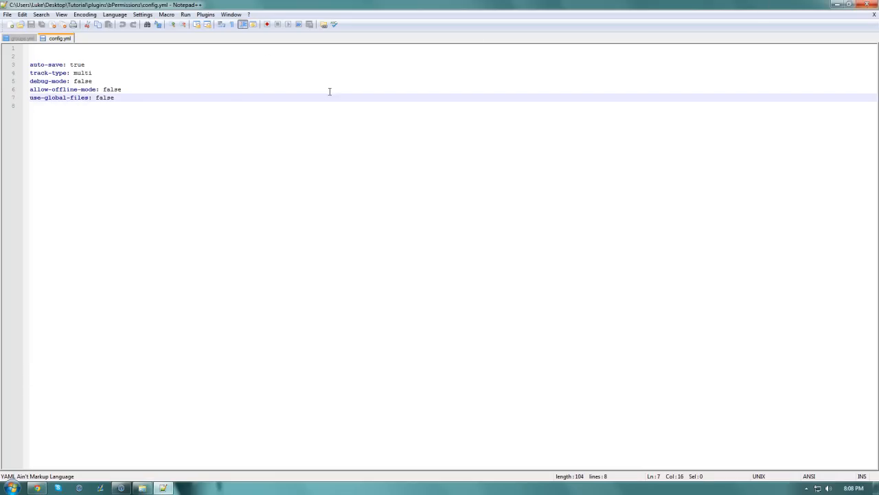
# - Arrange the config.yml editor and the bPermissions folder window side by side, with the editor on the left half
pyautogui.press('super+Left')
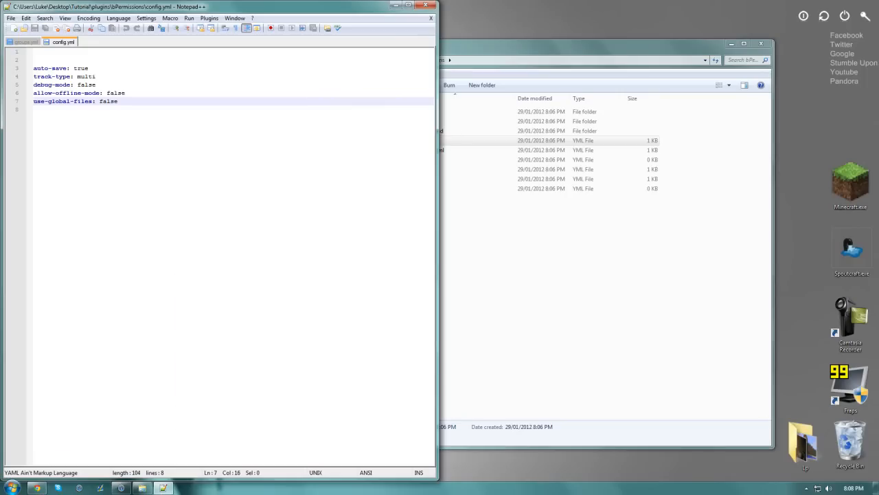
pyautogui.click(608, 46)
pyautogui.press('super+Right')
# - Compare the three world folders with the global groups.yml and users.yml, and check the files inside the world folder
pyautogui.click(557, 73)
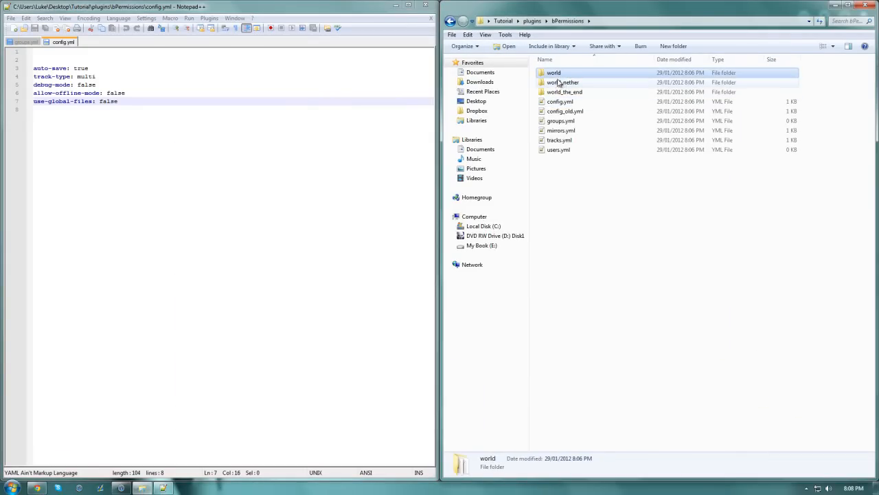
pyautogui.click(559, 82)
pyautogui.click(559, 92)
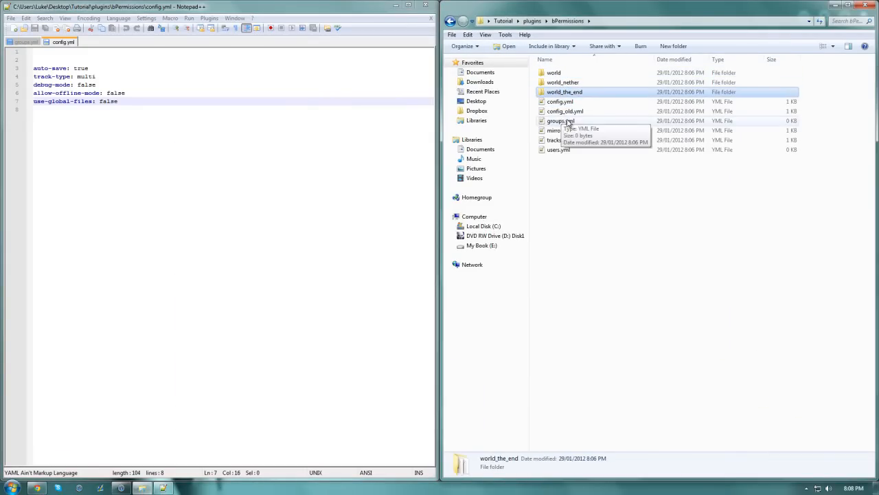
pyautogui.click(562, 121)
pyautogui.click(566, 149)
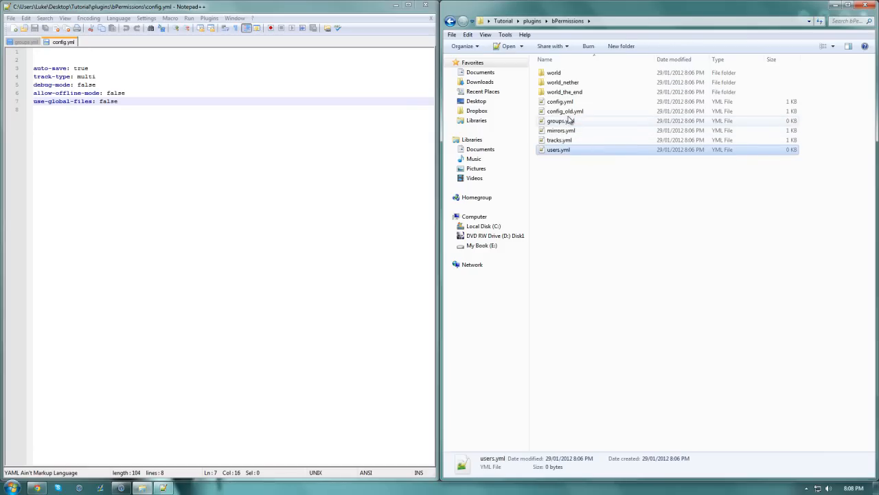
pyautogui.keyDown('ctrl'); pyautogui.click(569, 121); pyautogui.keyUp('ctrl')
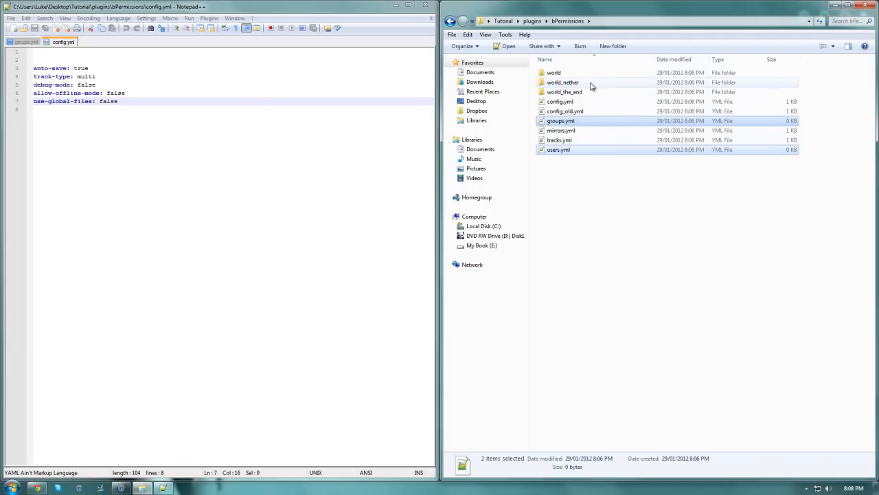
pyautogui.click(591, 83)
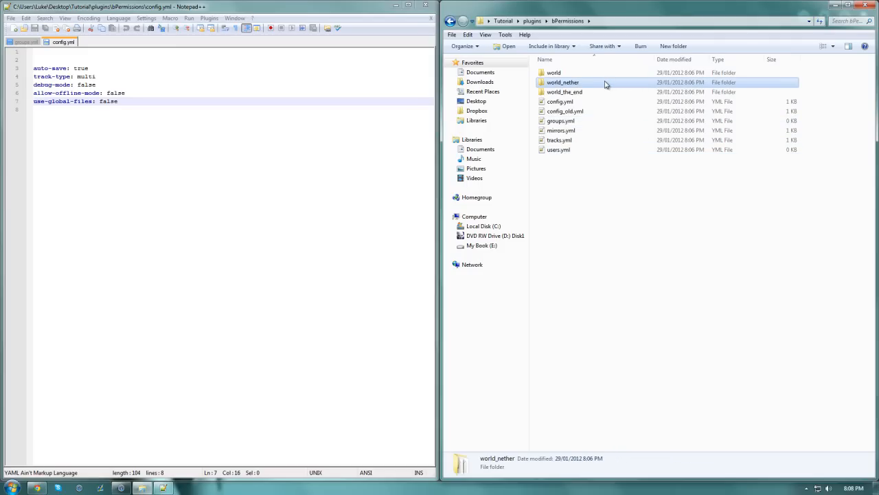
pyautogui.doubleClick(570, 72)
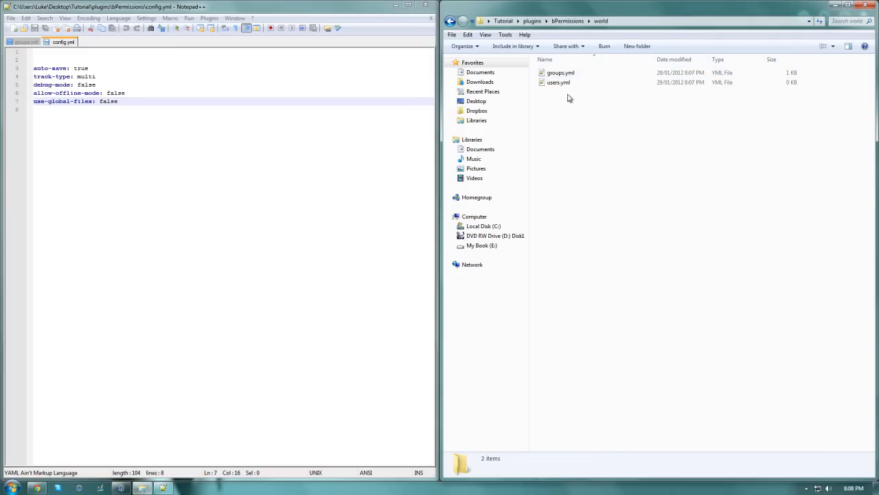
pyautogui.press('BackSpace')
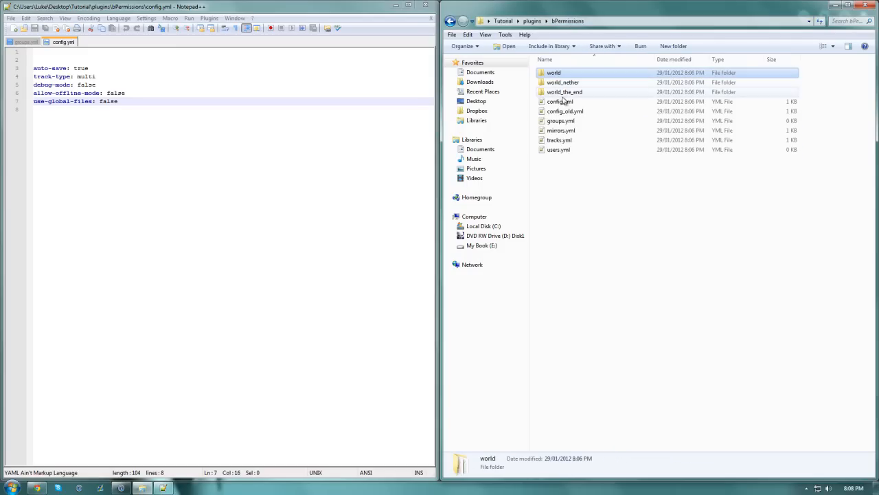
# - Open mirrors.yml from the bPermissions folder and change its first entry to "world_nether: world"
pyautogui.doubleClick(563, 130)
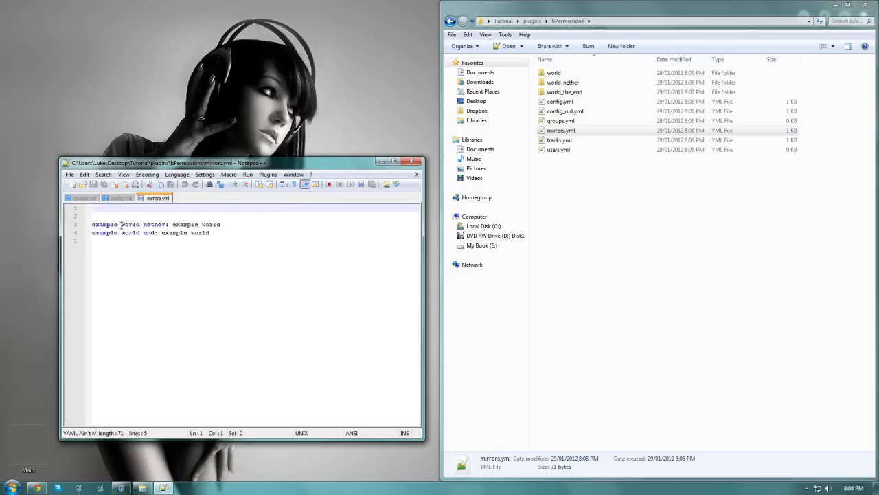
pyautogui.moveTo(121, 225); pyautogui.dragTo(230, 225)
pyautogui.press('Down')
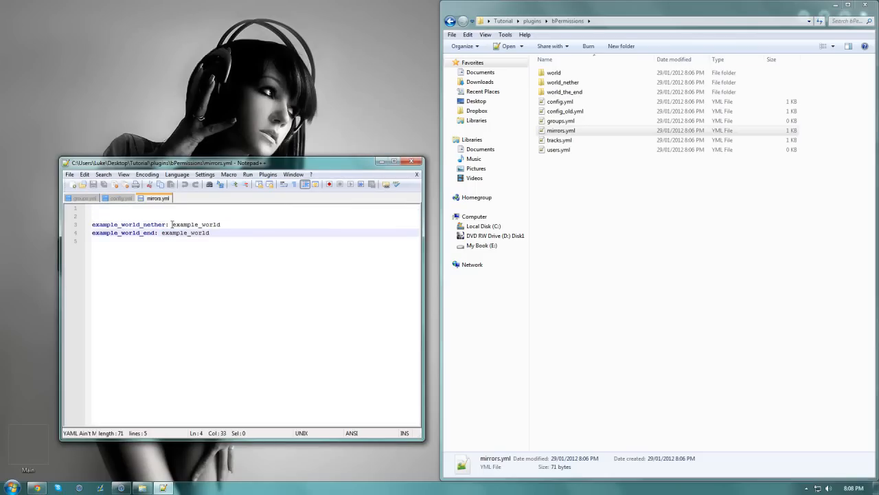
pyautogui.moveTo(121, 225); pyautogui.dragTo(92, 225)
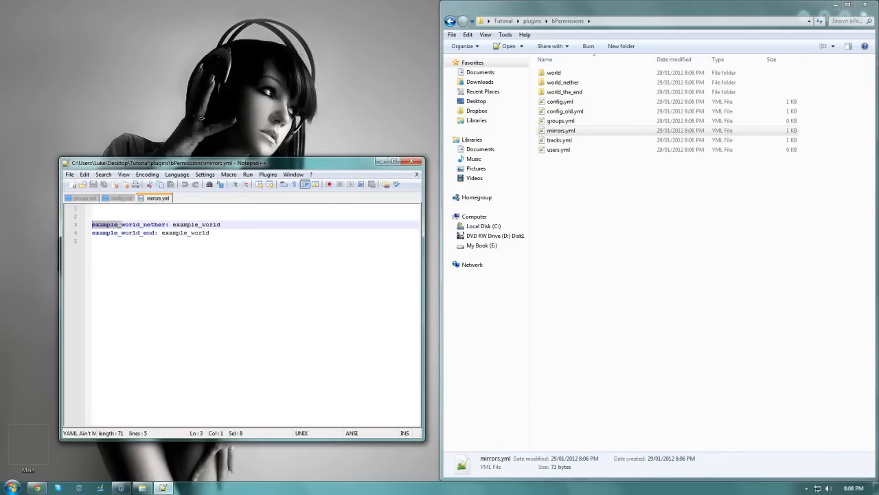
pyautogui.press('Delete')
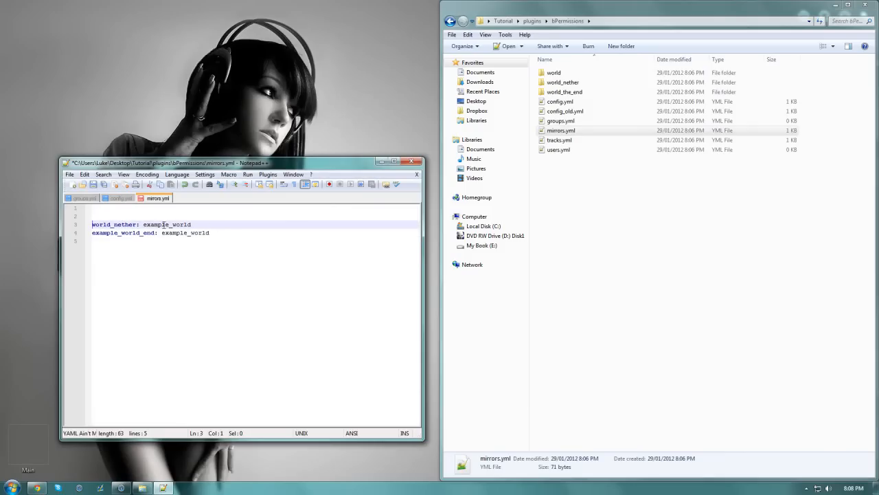
pyautogui.moveTo(173, 224); pyautogui.dragTo(142, 224)
pyautogui.press('Delete')
pyautogui.click(145, 245)
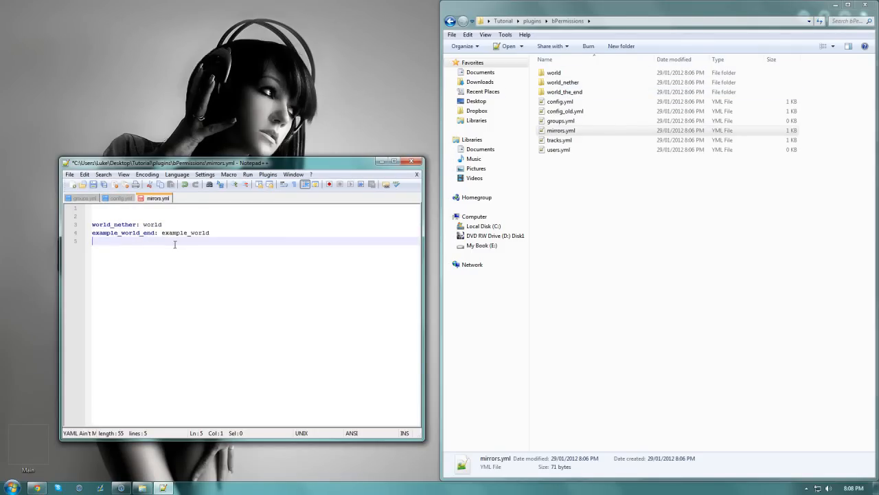
# - Compare the world_nether entry in mirrors.yml with the world and world_nether folders inside bPermissions
pyautogui.moveTo(139, 227); pyautogui.dragTo(162, 226)
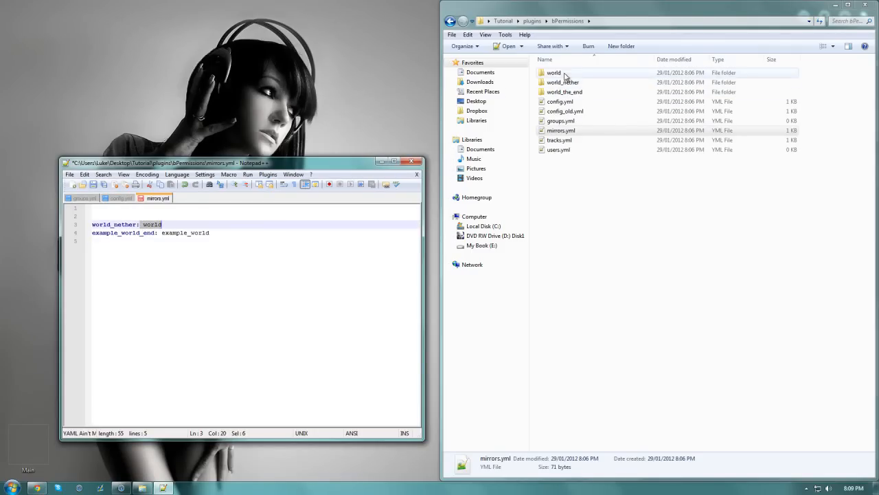
pyautogui.moveTo(99, 225); pyautogui.dragTo(122, 224)
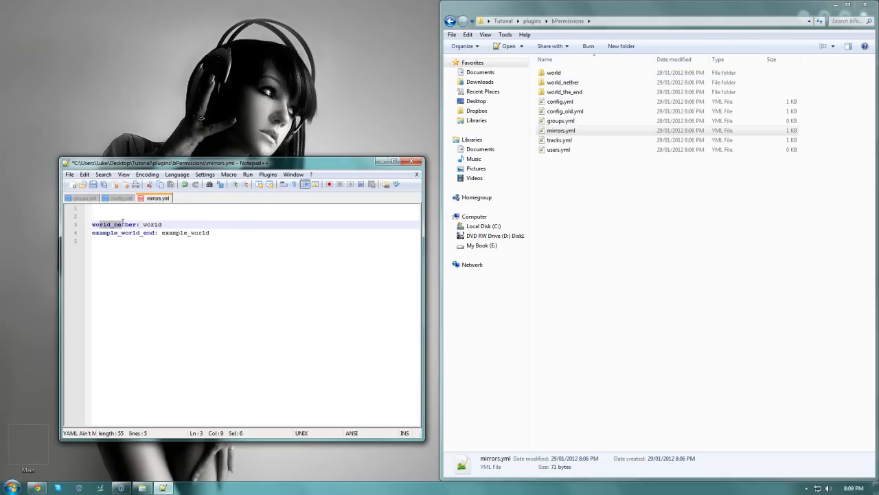
pyautogui.doubleClick(570, 73)
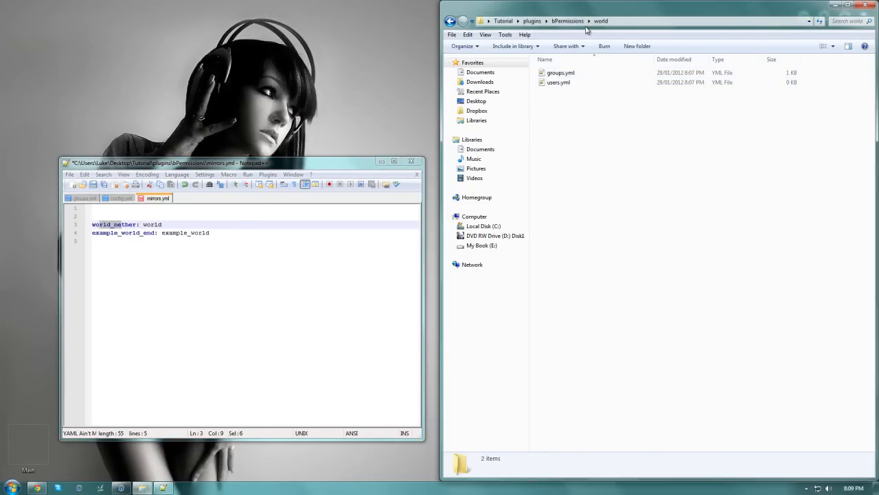
pyautogui.press('BackSpace')
pyautogui.doubleClick(563, 83)
pyautogui.click(584, 21)
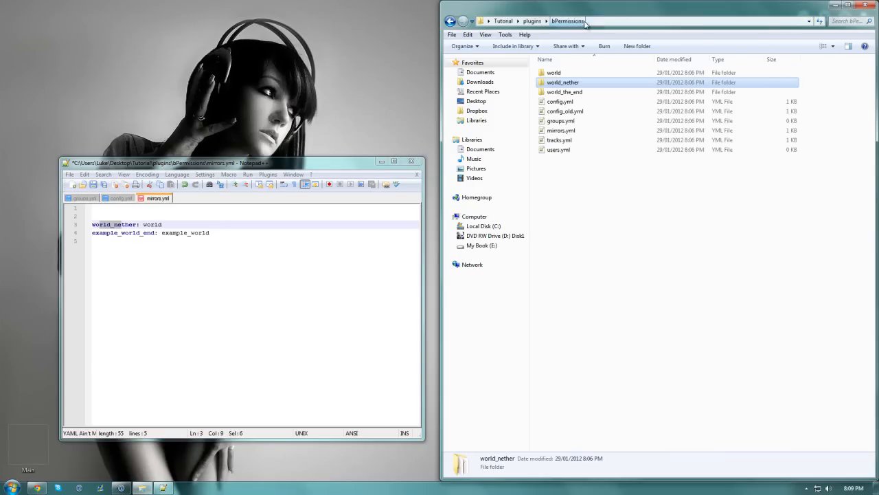
# - Close mirrors.yml without saving its changes, and close the remaining open files and the text editor
pyautogui.click(417, 175)
pyautogui.click(482, 277)
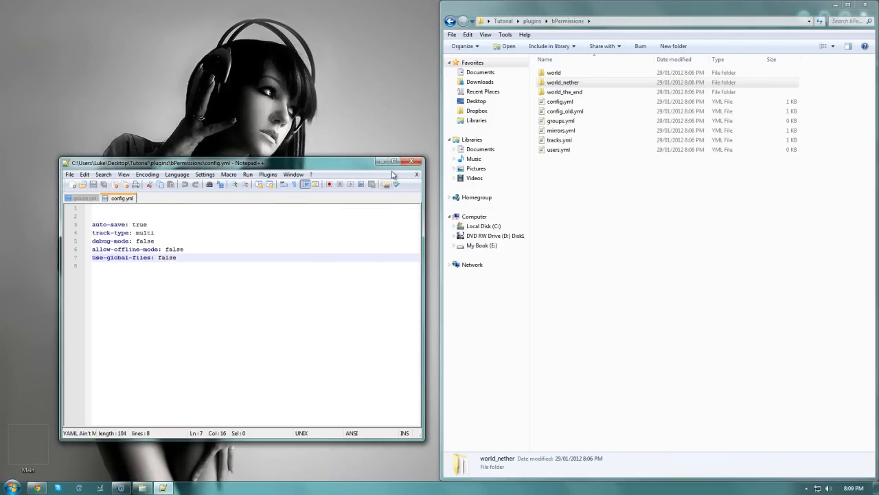
pyautogui.click(417, 175)
pyautogui.click(417, 175)
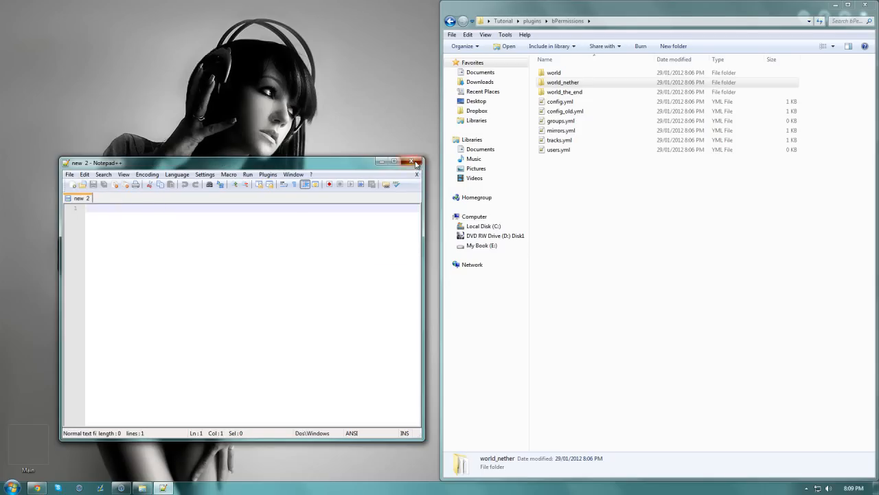
pyautogui.click(411, 161)
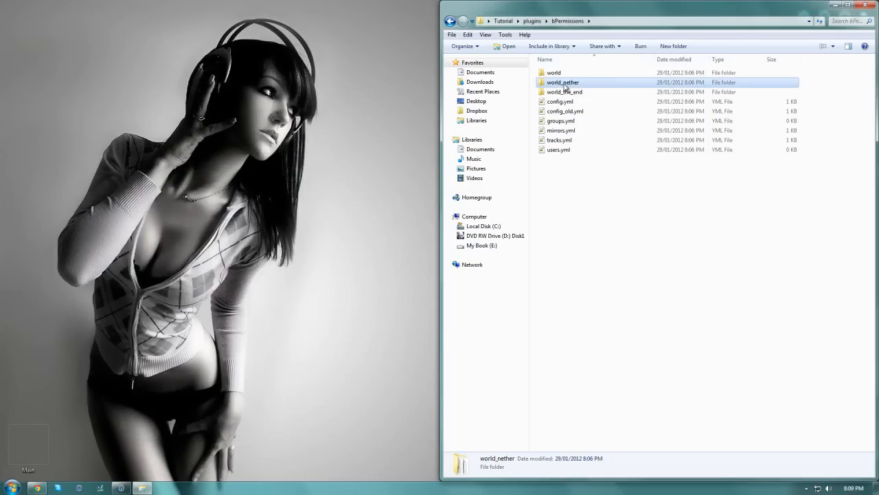
# - Point out mirrors.yml, tracks.yml and config_old.yml in the bPermissions folder
pyautogui.click(571, 131)
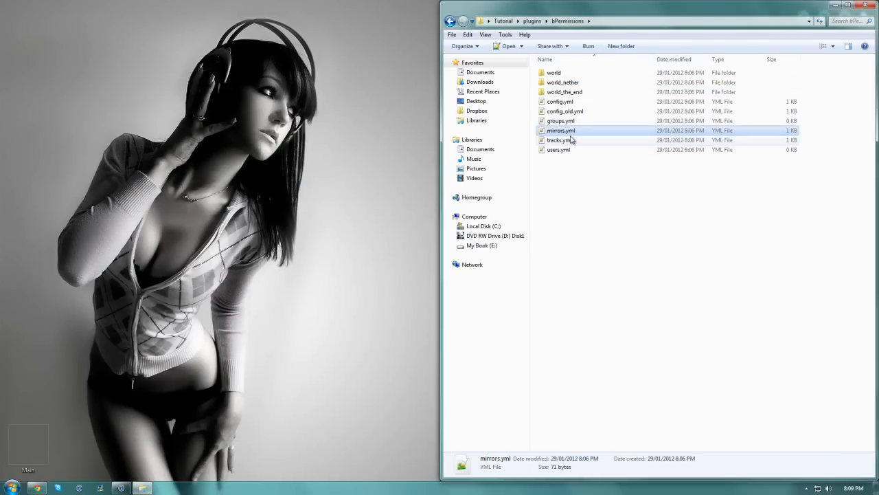
pyautogui.click(572, 141)
pyautogui.click(578, 113)
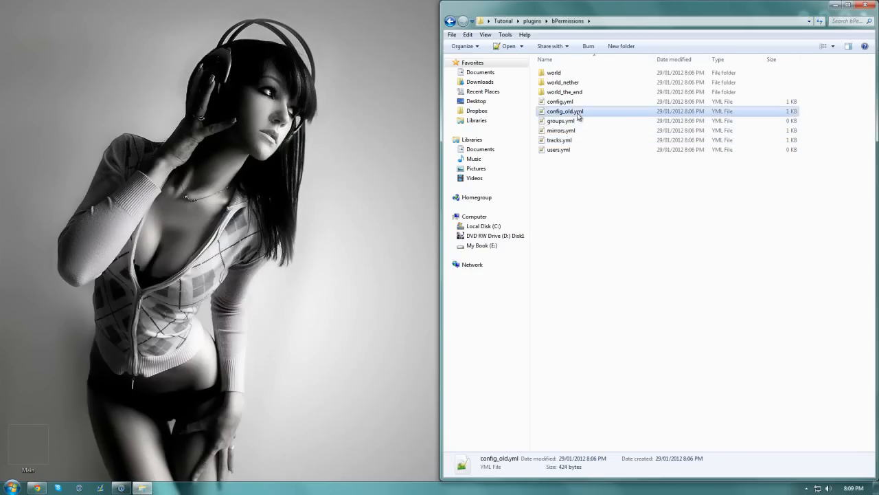
# - Open groups.yml from the world folder inside bPermissions and maximize the editor window
pyautogui.moveTo(618, 13); pyautogui.dragTo(426, 41)
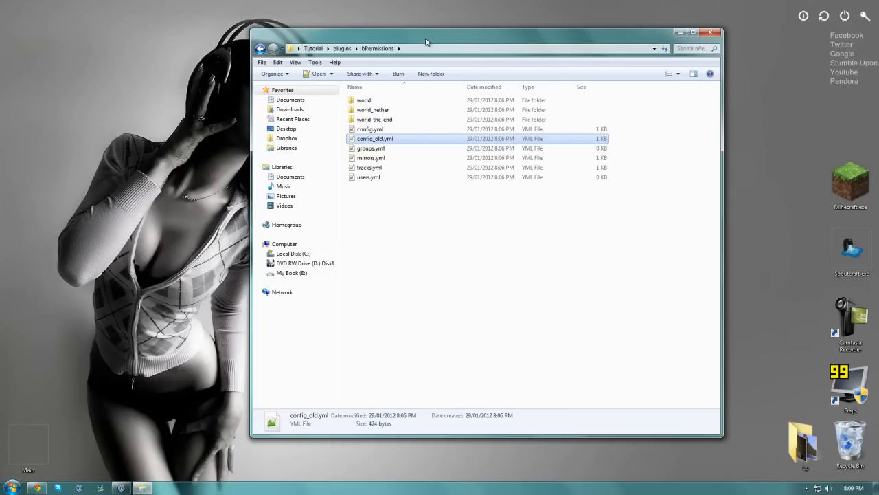
pyautogui.doubleClick(370, 103)
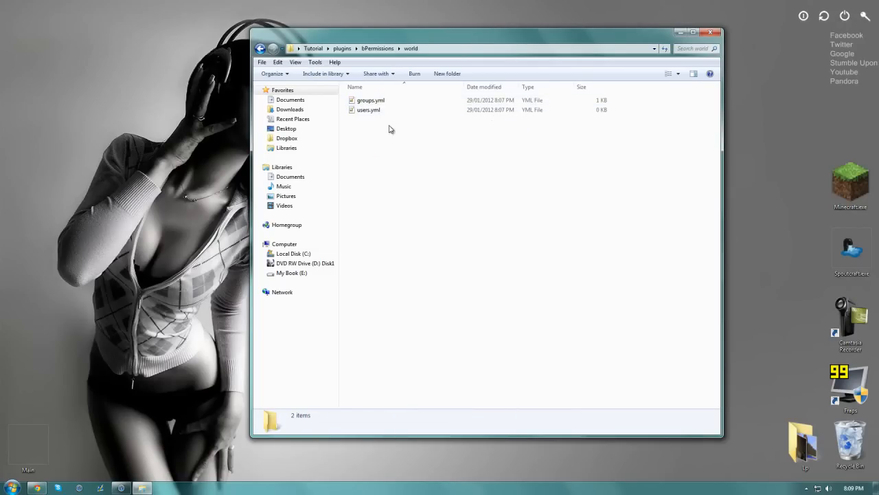
pyautogui.click(382, 101)
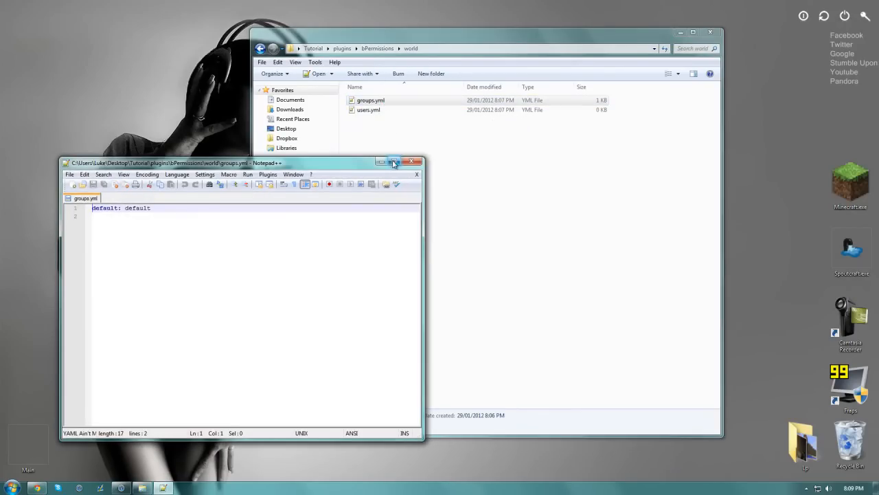
pyautogui.click(395, 163)
pyautogui.click(125, 128)
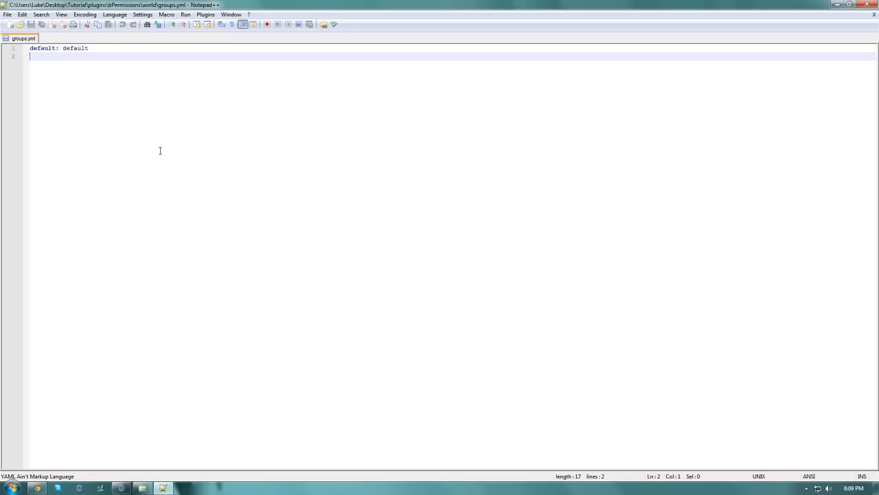
# - Switch to the browser and copy the entire Example groups.yml paste from BukkitDev
pyautogui.click(37, 488)
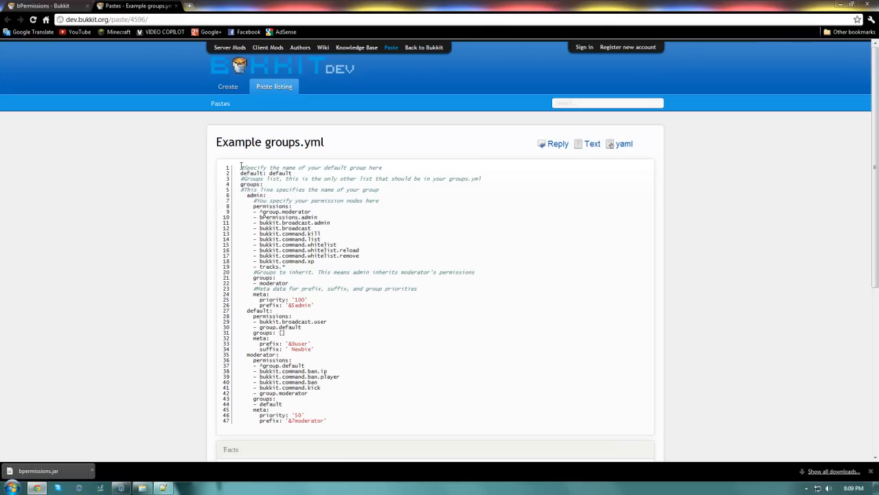
pyautogui.moveTo(242, 168); pyautogui.dragTo(330, 415)
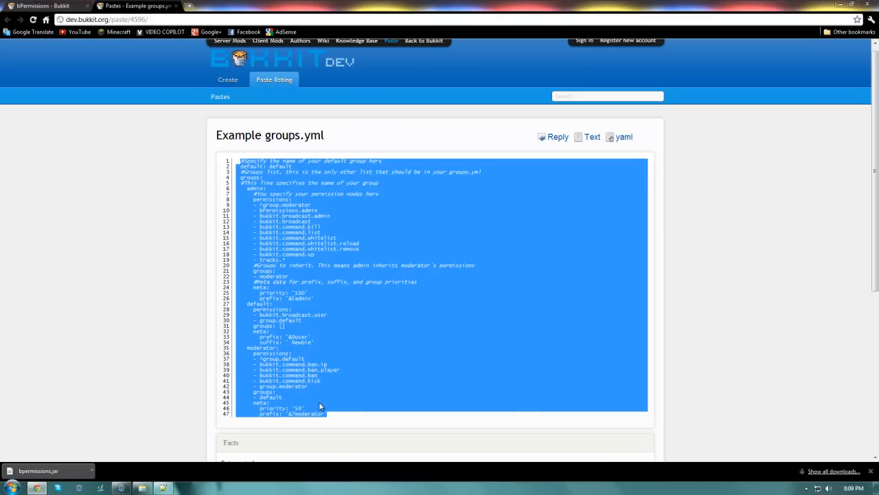
pyautogui.rightClick(319, 389)
pyautogui.click(339, 393)
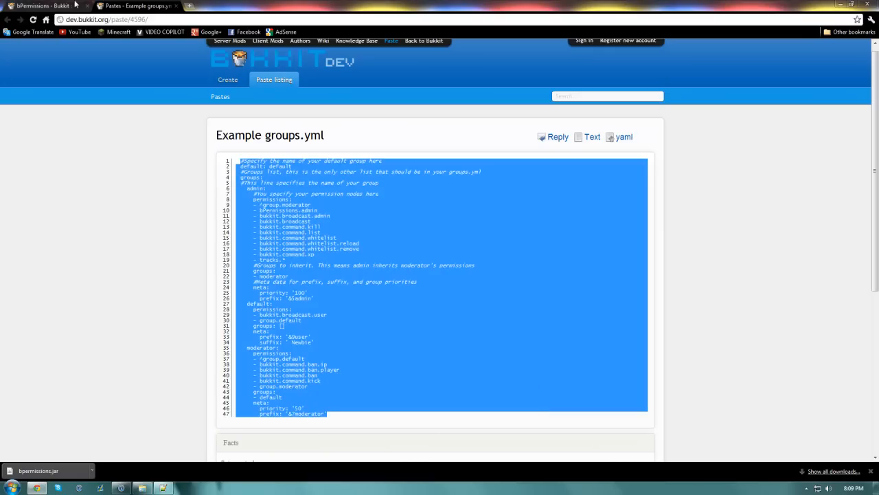
# - Examine the Example Configurations links on the bPermissions page, and return to the Example groups.yml paste
pyautogui.click(41, 5)
pyautogui.scroll(-5, 275, 322)
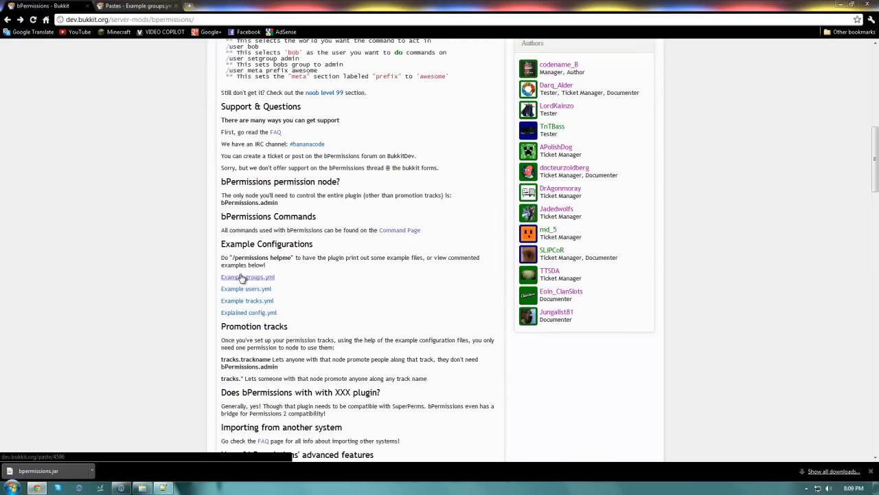
pyautogui.hotkey('ctrl', 'f')
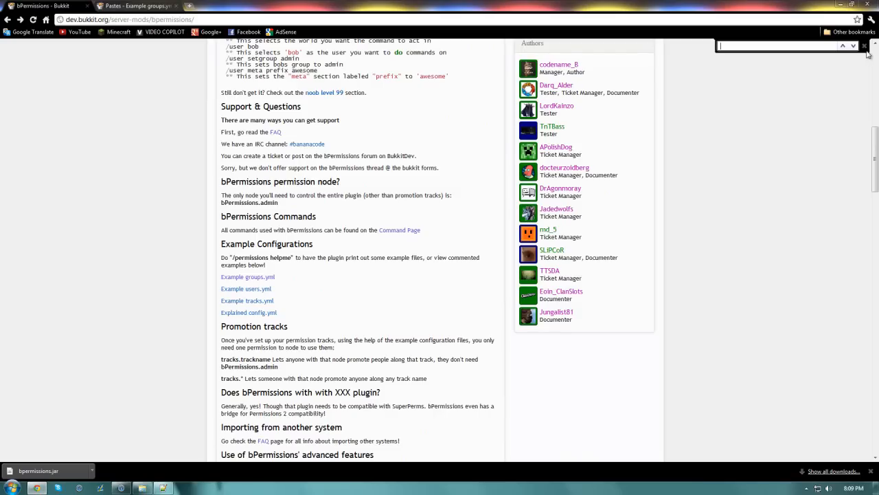
pyautogui.press('Escape')
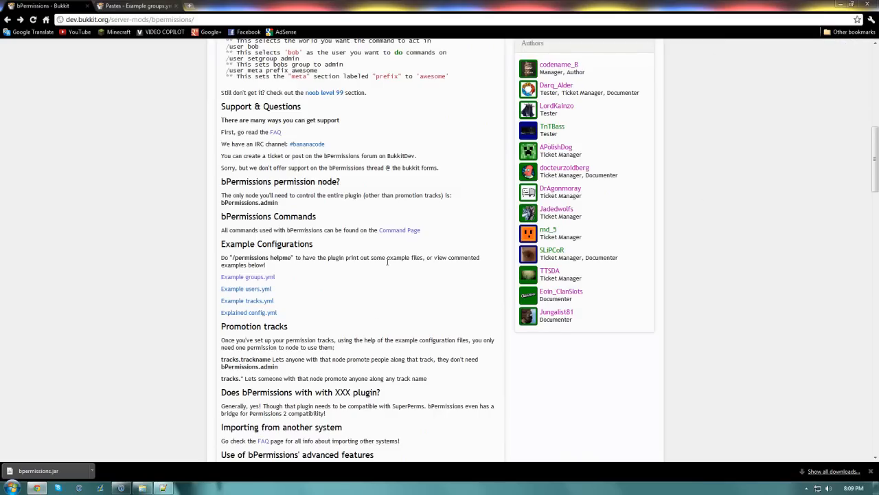
pyautogui.scroll(-1, 376, 268)
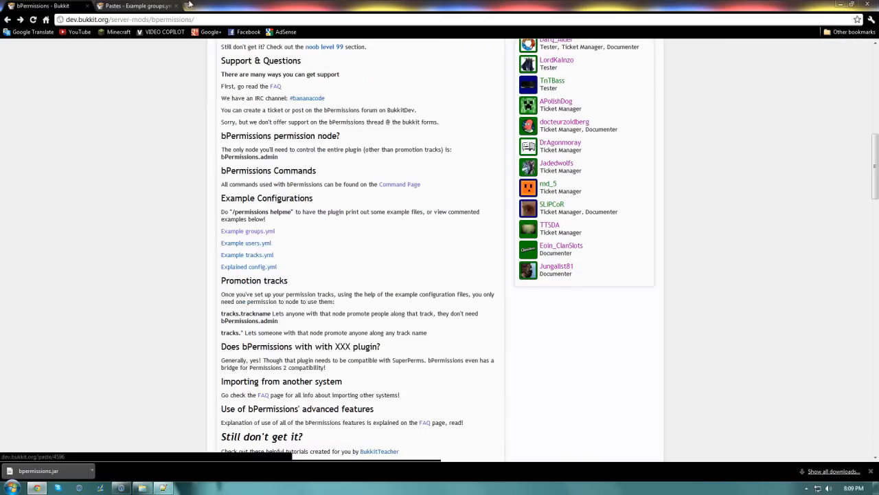
pyautogui.click(152, 5)
pyautogui.click(337, 344)
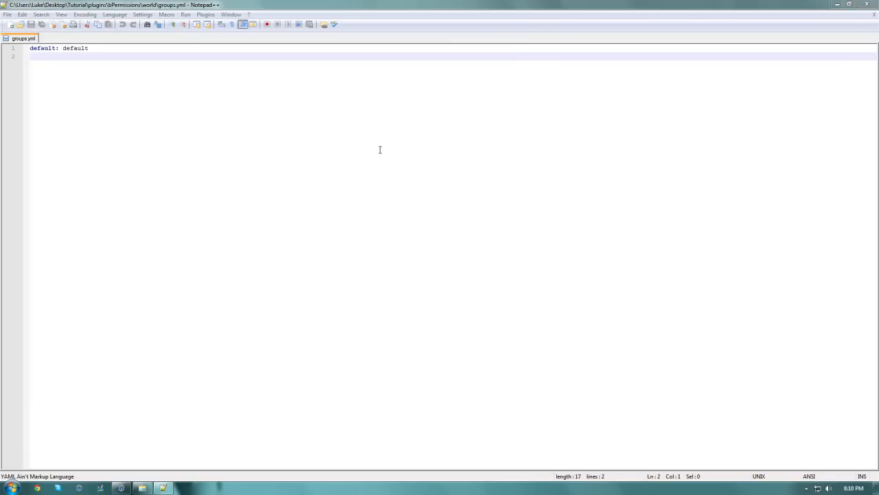
# - Switch to Notepad++ and replace the entire contents of groups.yml with the copied example
pyautogui.rightClick(334, 152)
pyautogui.click(244, 155)
pyautogui.hotkey('ctrl', 'a')
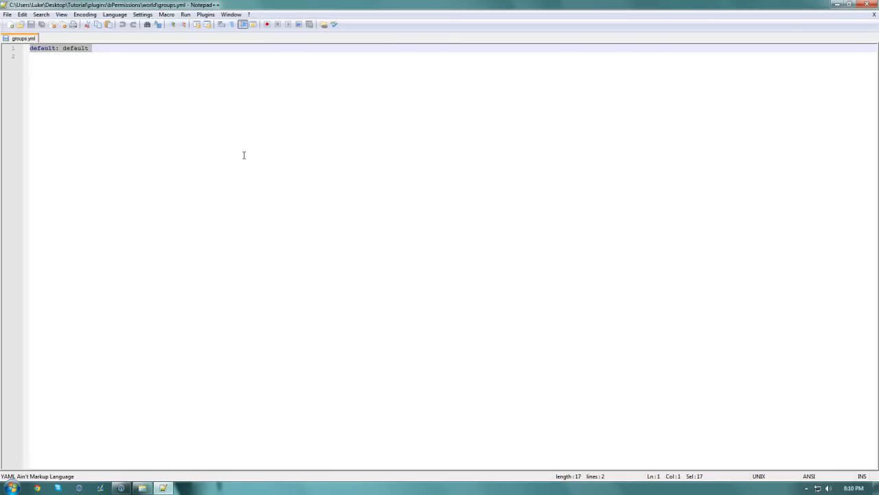
pyautogui.press('Delete')
pyautogui.hotkey('ctrl', 'v')
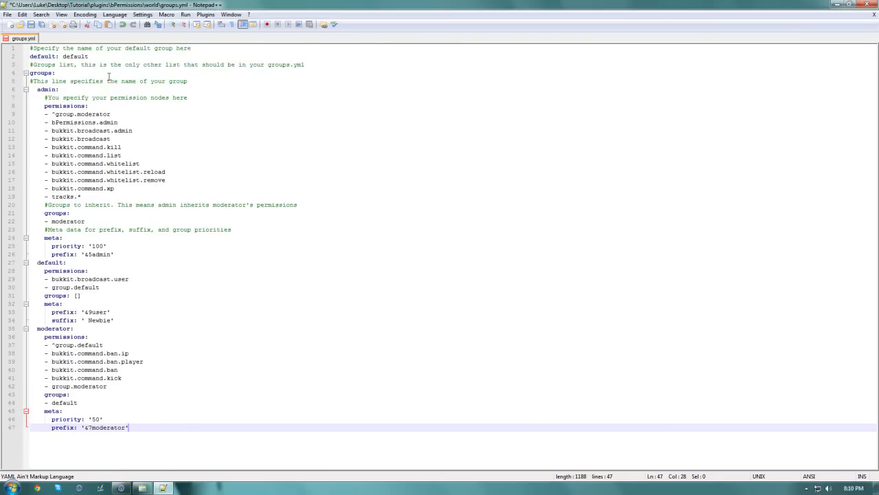
# - Review the comment lines, the default entry and the admin group's permission nodes in groups.yml
pyautogui.click(45, 57)
pyautogui.click(67, 97)
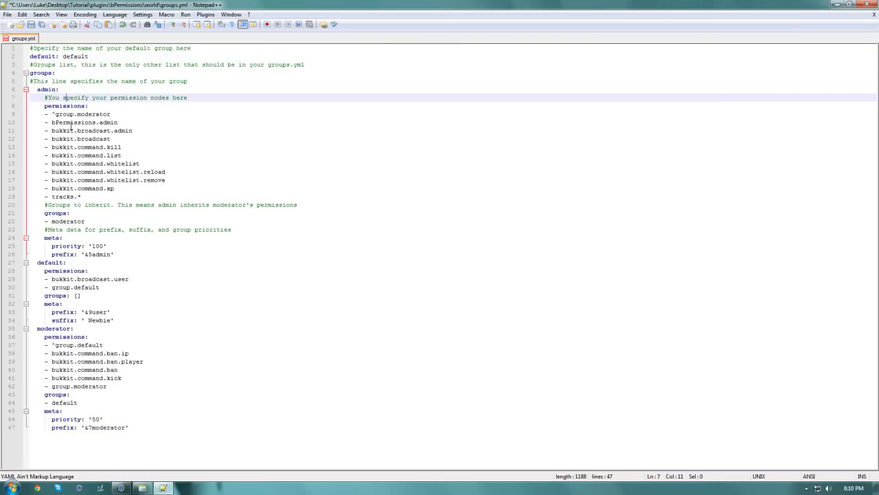
pyautogui.click(71, 122)
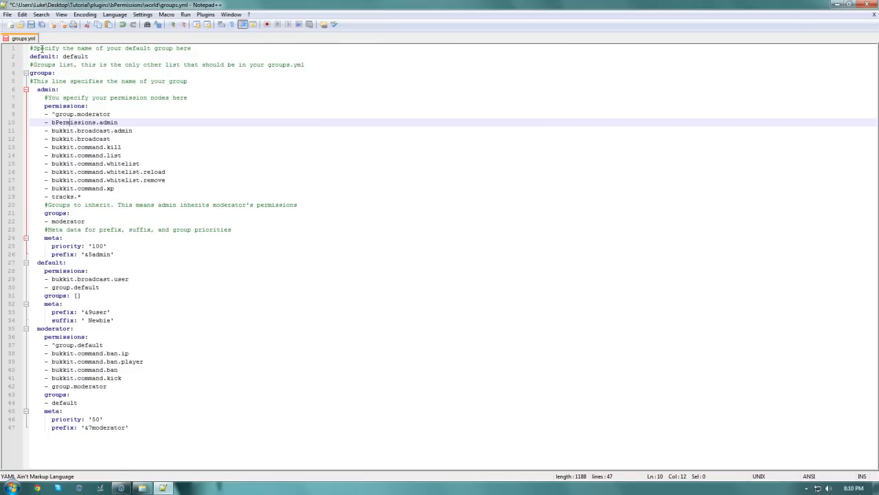
pyautogui.moveTo(41, 48); pyautogui.dragTo(29, 48)
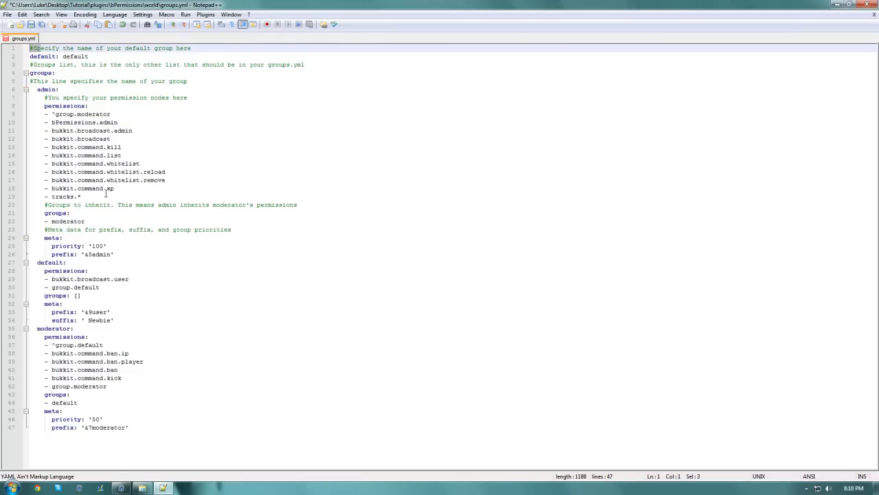
pyautogui.click(33, 48)
pyautogui.click(47, 197)
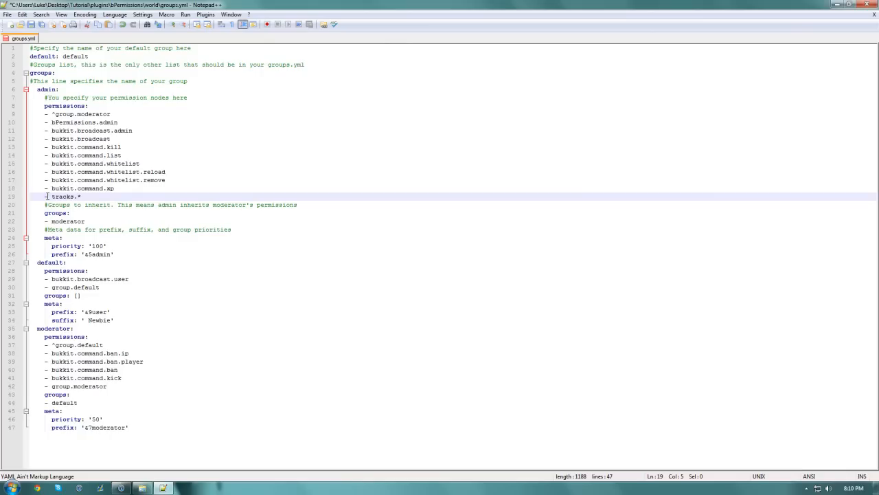
pyautogui.click(56, 164)
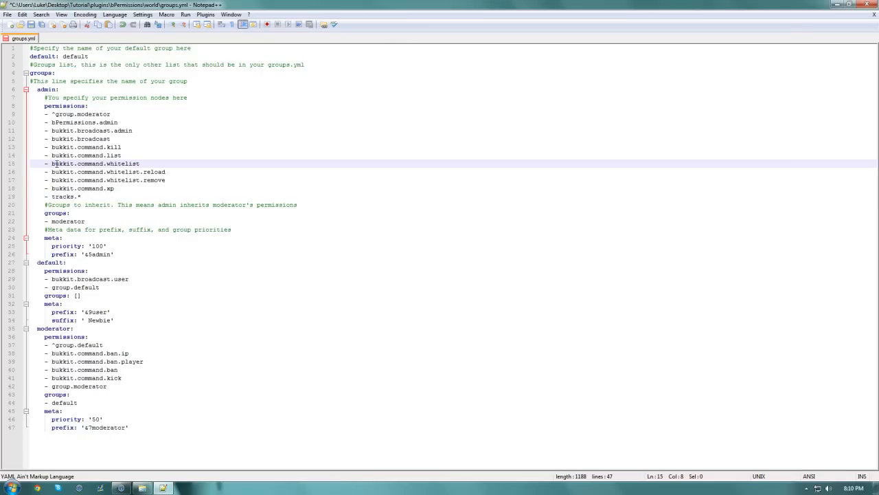
# - Try a "# hello" comment line below bukkit.command.list in the admin group, and remove it again
pyautogui.click(123, 155)
pyautogui.press('Return')
pyautogui.write('#')
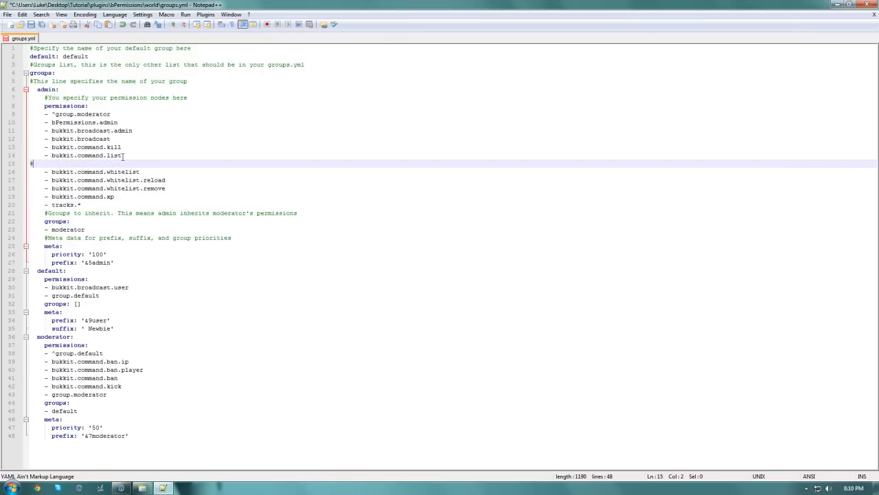
pyautogui.write(' hello')
pyautogui.press('BackSpace')
pyautogui.press('BackSpace')
pyautogui.press('BackSpace')
pyautogui.press('BackSpace')
pyautogui.press('BackSpace')
pyautogui.press('BackSpace')
pyautogui.press('BackSpace')
pyautogui.press('BackSpace')
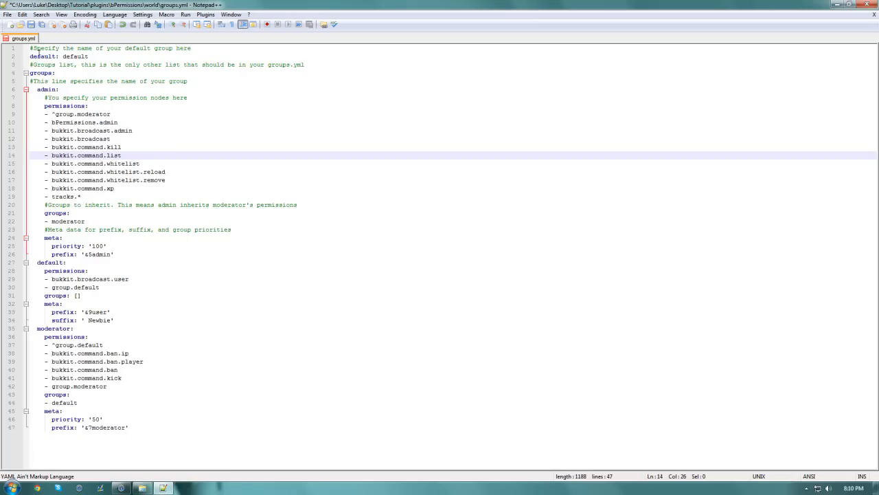
# - Compare the "default: default" line near the start of groups.yml with the default group's heading
pyautogui.moveTo(30, 57); pyautogui.dragTo(91, 55)
pyautogui.click(72, 57)
pyautogui.click(95, 56)
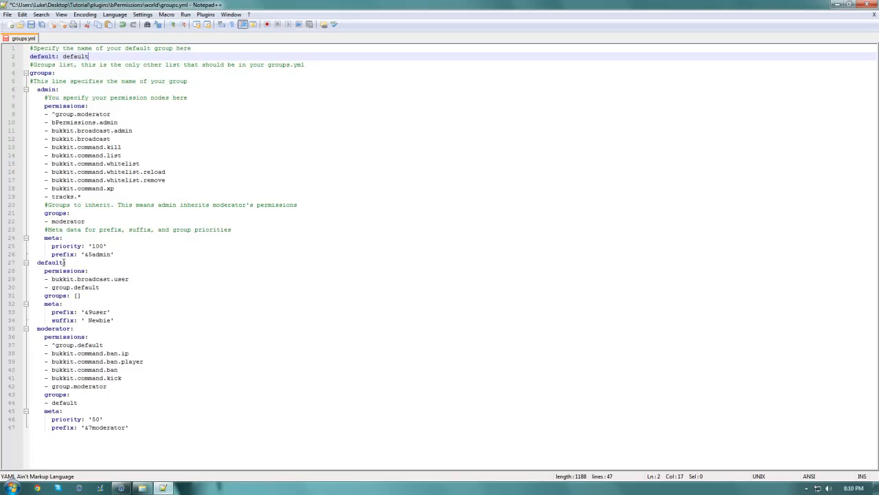
pyautogui.moveTo(36, 261); pyautogui.dragTo(68, 262)
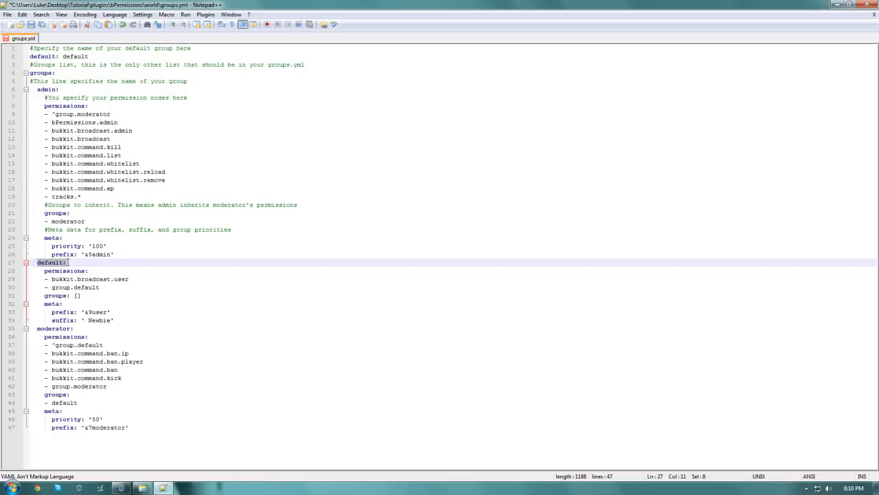
# - Insert four blank lines after the admin group and four after the default group
pyautogui.click(175, 250)
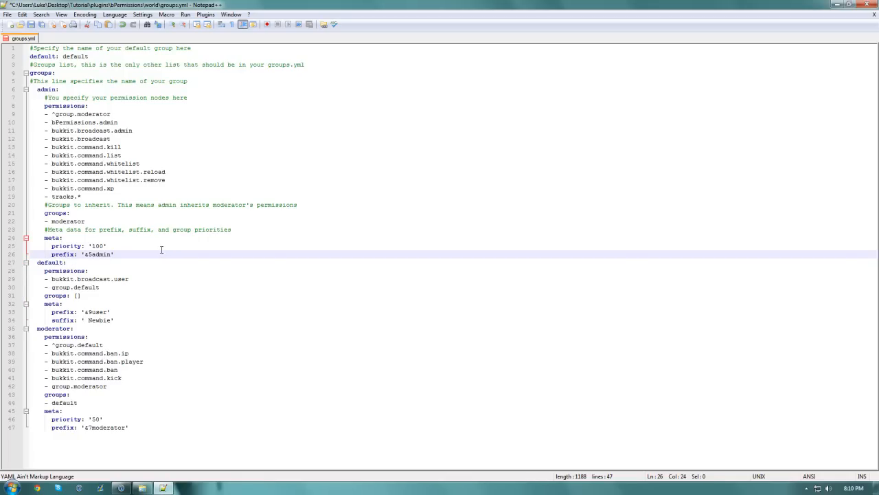
pyautogui.press('Return')
pyautogui.press('Return')
pyautogui.press('Return')
pyautogui.press('Return')
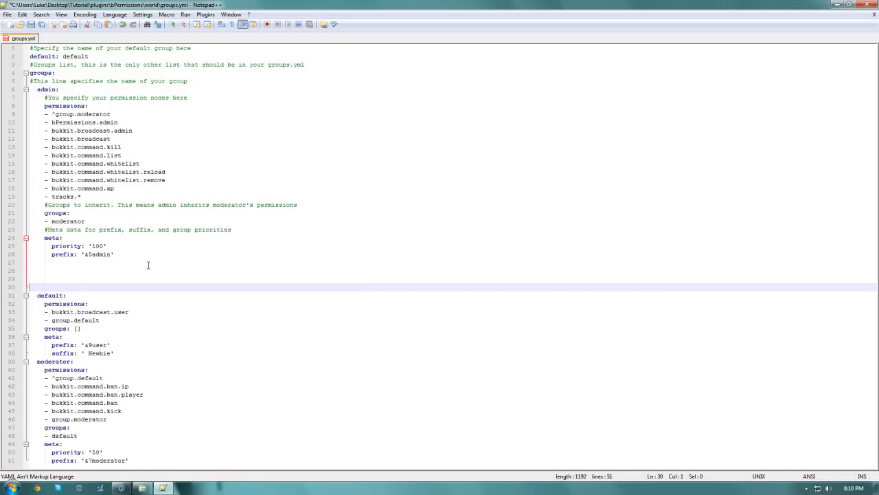
pyautogui.click(141, 352)
pyautogui.press('Return')
pyautogui.press('Return')
pyautogui.press('Return')
pyautogui.press('Return')
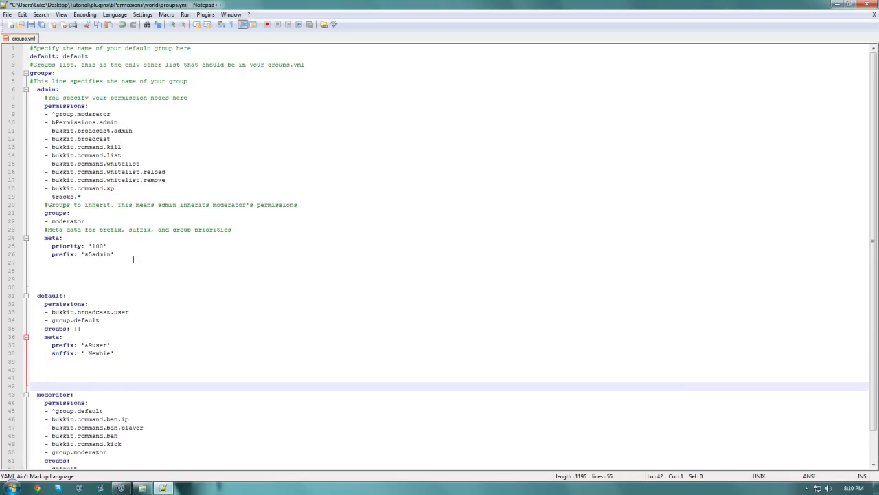
# - Put a # on each of the four blank lines between the admin and default groups
pyautogui.click(132, 269)
pyautogui.press('Down')
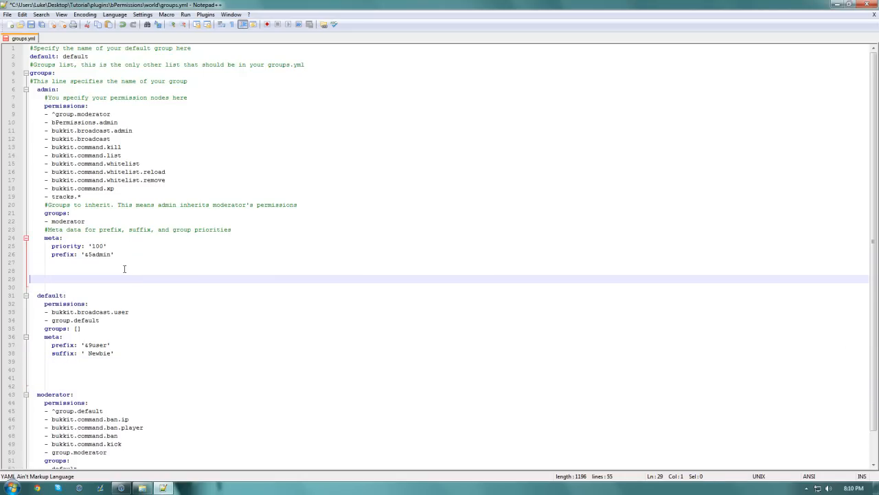
pyautogui.write('#')
pyautogui.click(79, 286)
pyautogui.write('#')
pyautogui.click(81, 271)
pyautogui.write('#')
pyautogui.click(91, 262)
pyautogui.write('#')
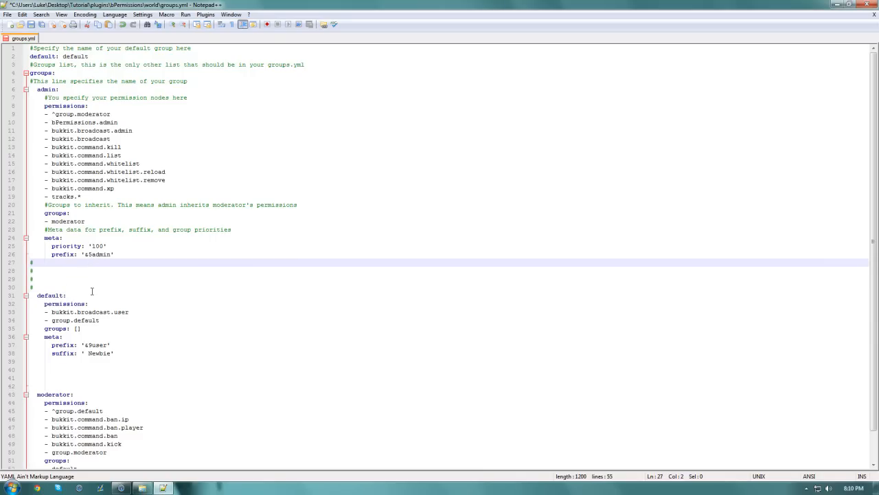
# - Remove the # from each of the four spacer lines between the admin and default groups
pyautogui.click(60, 360)
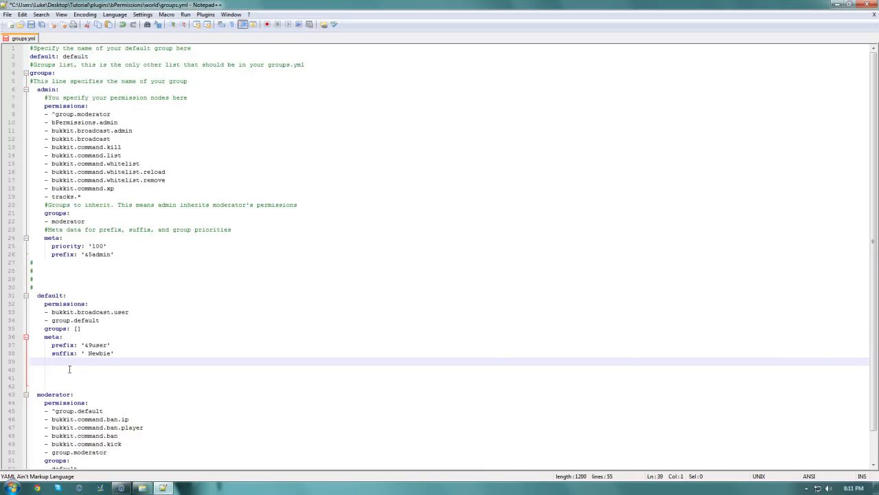
pyautogui.click(46, 288)
pyautogui.press('BackSpace')
pyautogui.click(45, 279)
pyautogui.press('BackSpace')
pyautogui.click(46, 270)
pyautogui.press('BackSpace')
pyautogui.click(47, 262)
pyautogui.press('BackSpace')
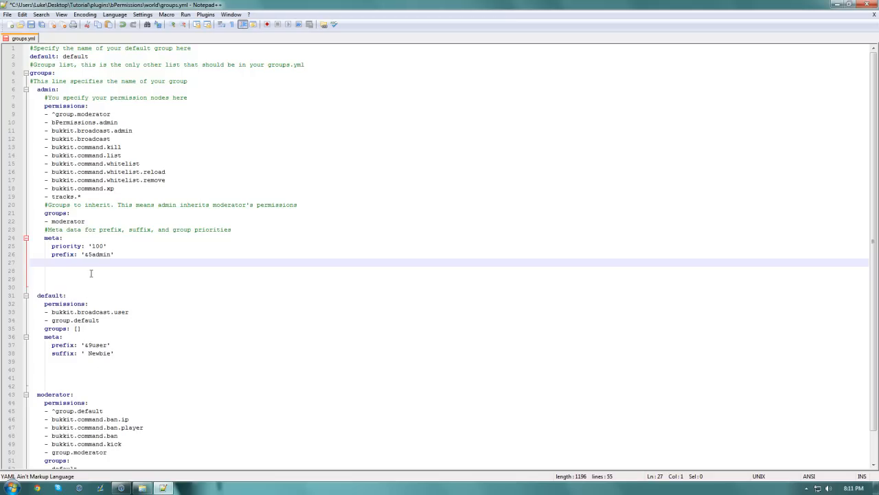
# - Copy the admin group's priority: '100' entry into the default group's meta section, above its prefix
pyautogui.moveTo(105, 246); pyautogui.dragTo(54, 249)
pyautogui.hotkey('ctrl', 'c')
pyautogui.click(119, 337)
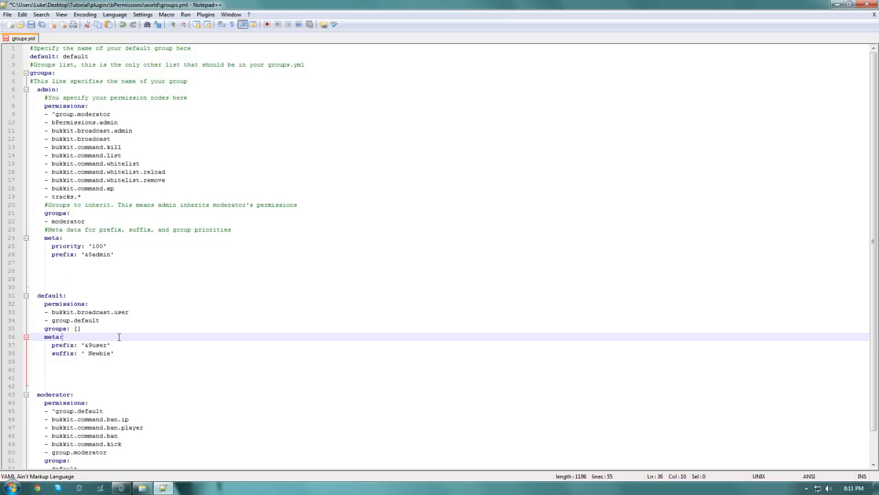
pyautogui.press('Return')
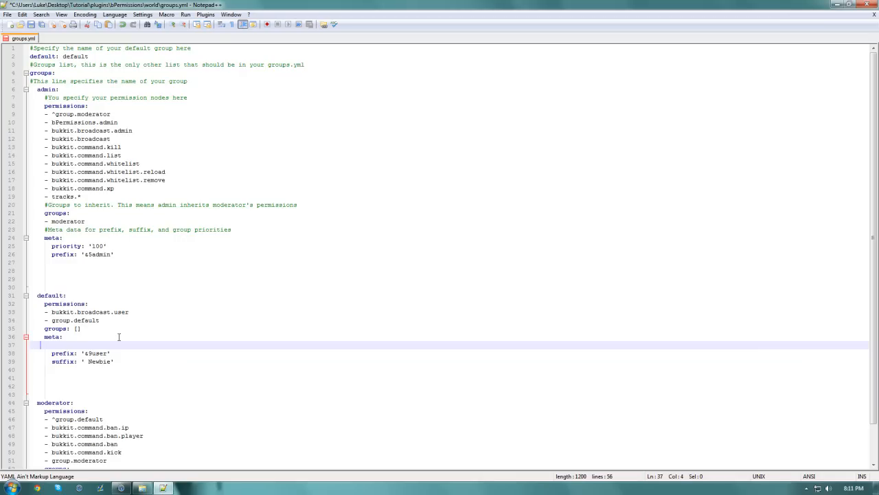
pyautogui.hotkey('ctrl', 'v')
# - Point out how the default group's heading matches the group name in the "default: default" line
pyautogui.moveTo(38, 295); pyautogui.dragTo(64, 295)
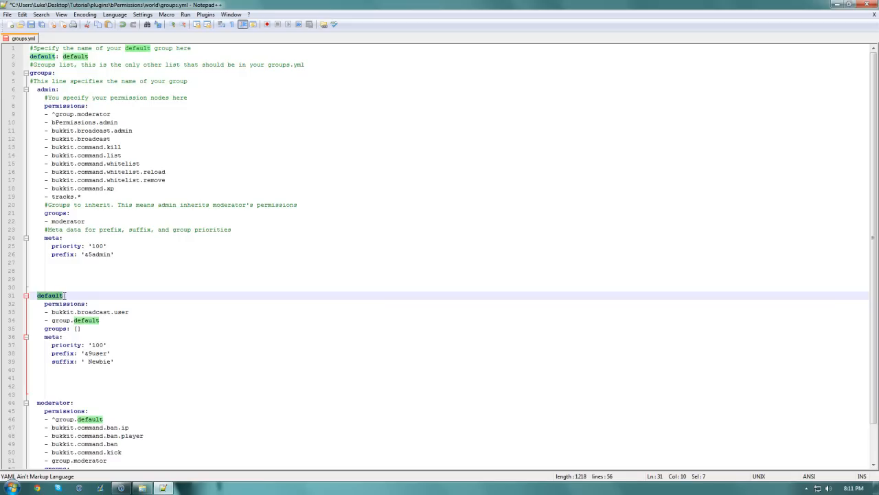
pyautogui.click(56, 298)
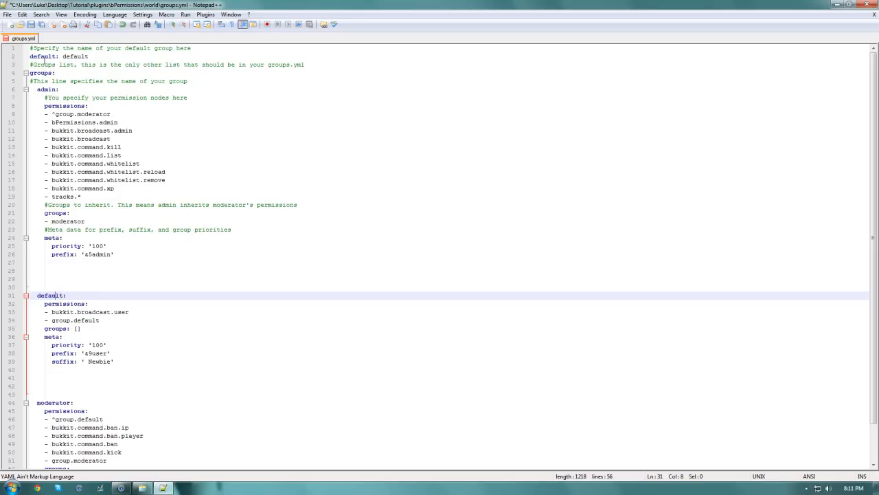
pyautogui.doubleClick(65, 57)
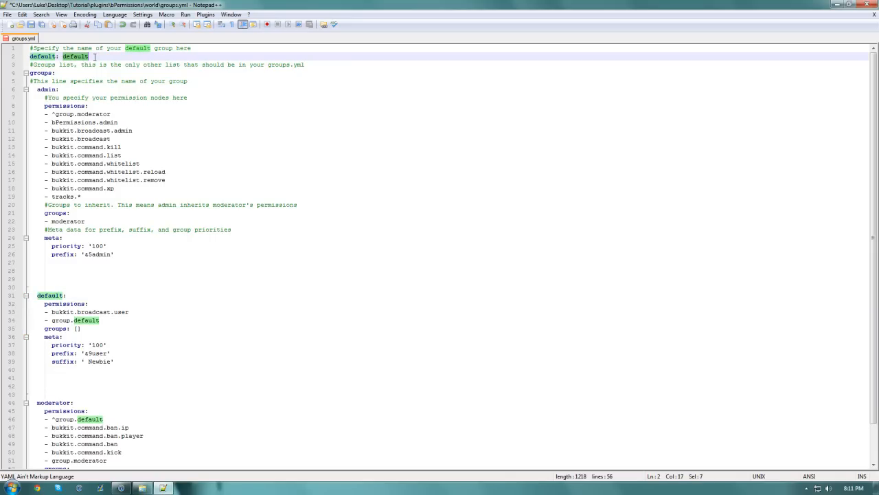
pyautogui.click(72, 58)
pyautogui.moveTo(67, 57); pyautogui.dragTo(81, 57)
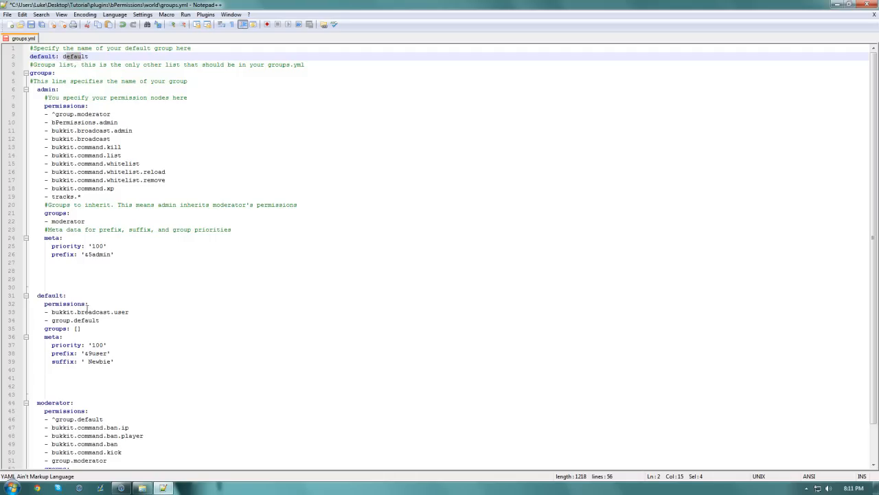
pyautogui.moveTo(62, 295); pyautogui.dragTo(40, 295)
pyautogui.click(53, 295)
pyautogui.moveTo(37, 295); pyautogui.dragTo(57, 295)
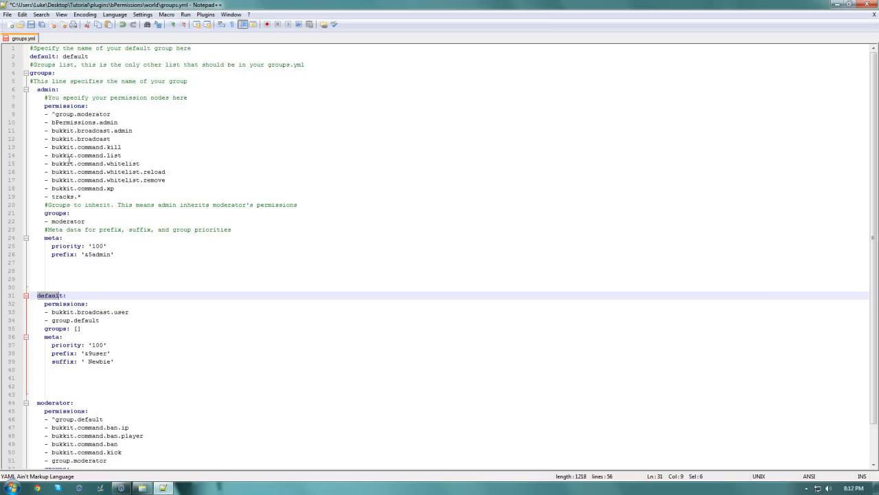
# - Start a new list entry directly under permissions in the default group
pyautogui.click(122, 304)
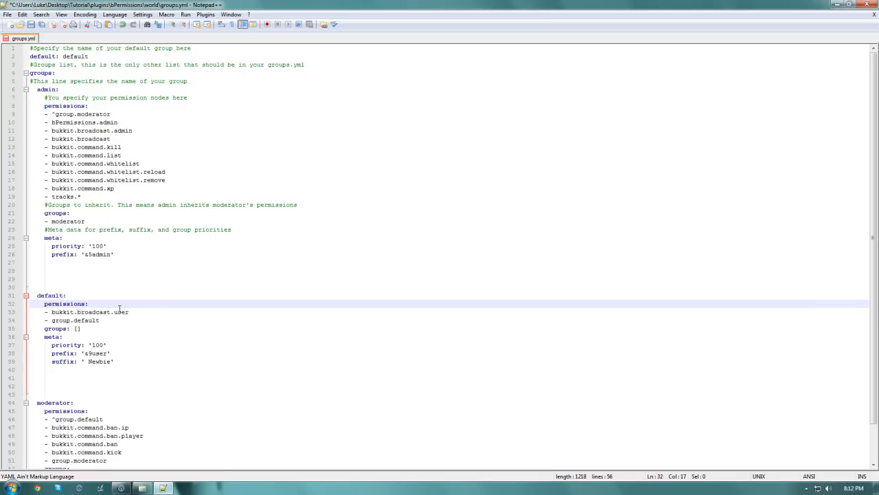
pyautogui.press('Return')
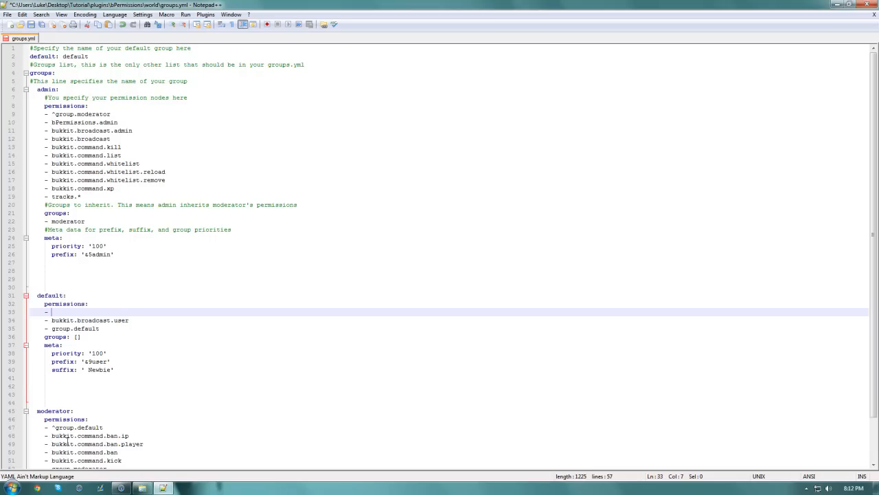
# - Switch to Chrome, search the web for "essentials" and reach the new Essentials thread through the inactive Bukkit Forums thread
pyautogui.click(41, 486)
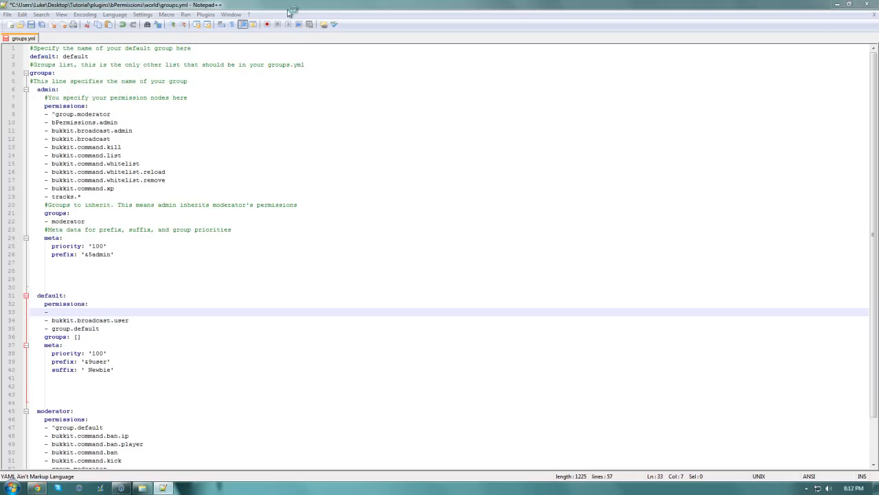
pyautogui.click(96, 20)
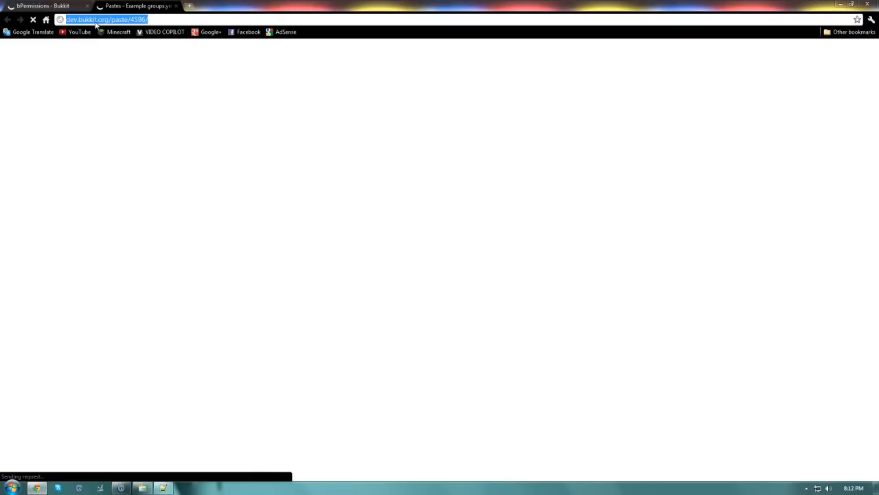
pyautogui.write('essentials')
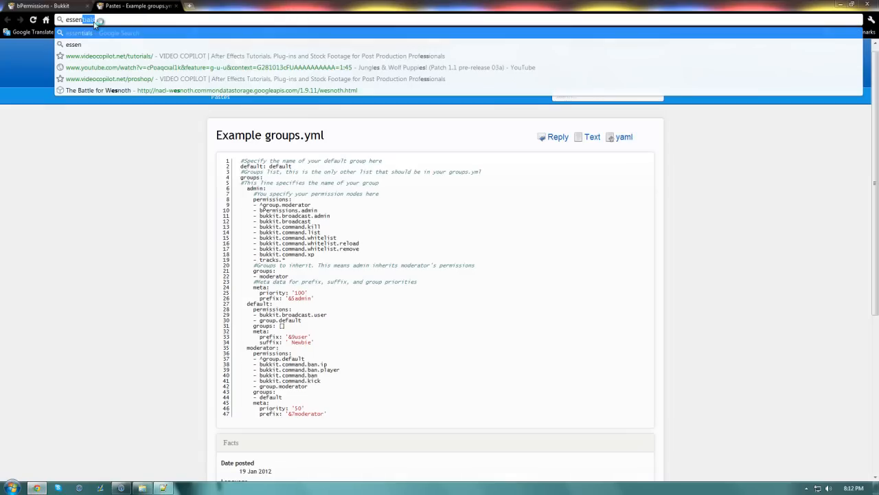
pyautogui.press('Return')
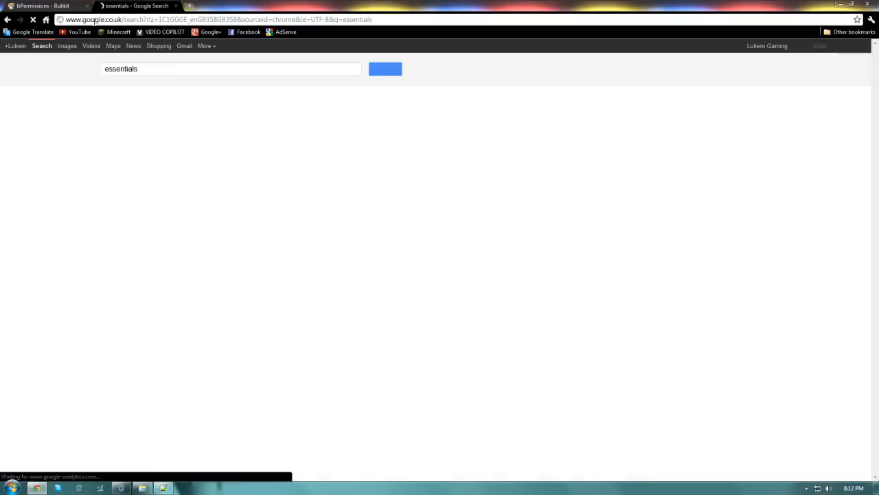
pyautogui.scroll(-1, 141, 319)
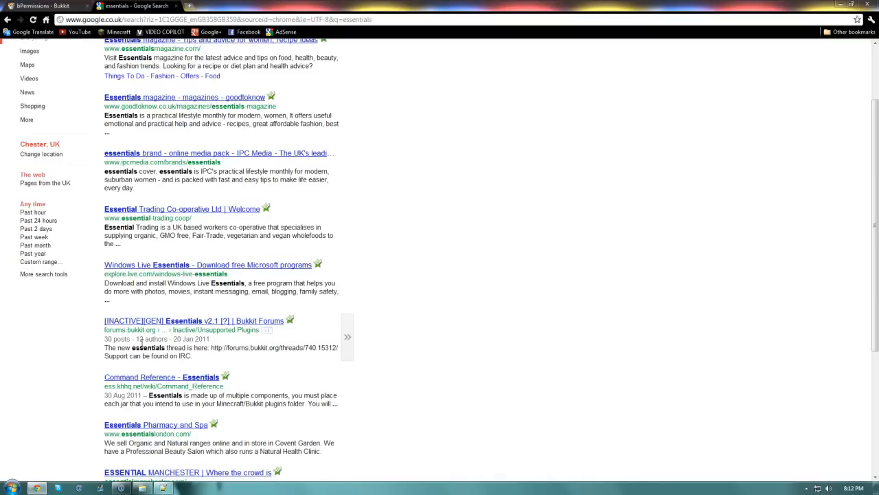
pyautogui.click(151, 324)
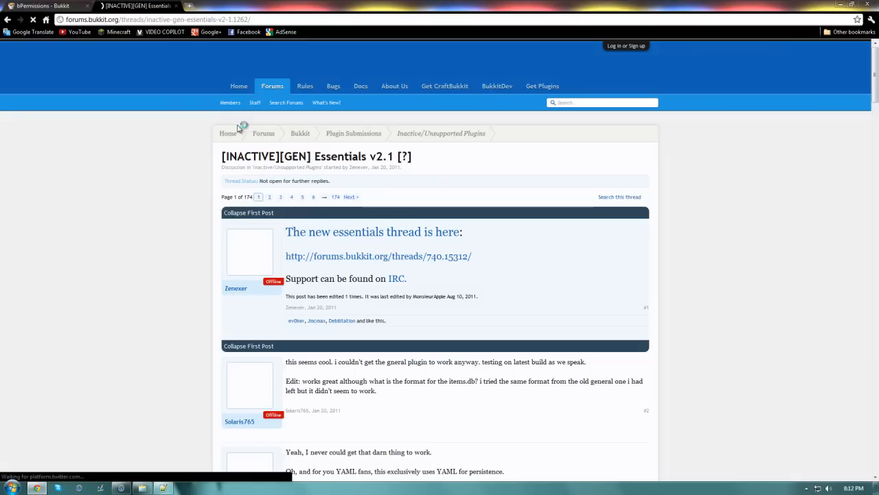
pyautogui.click(375, 235)
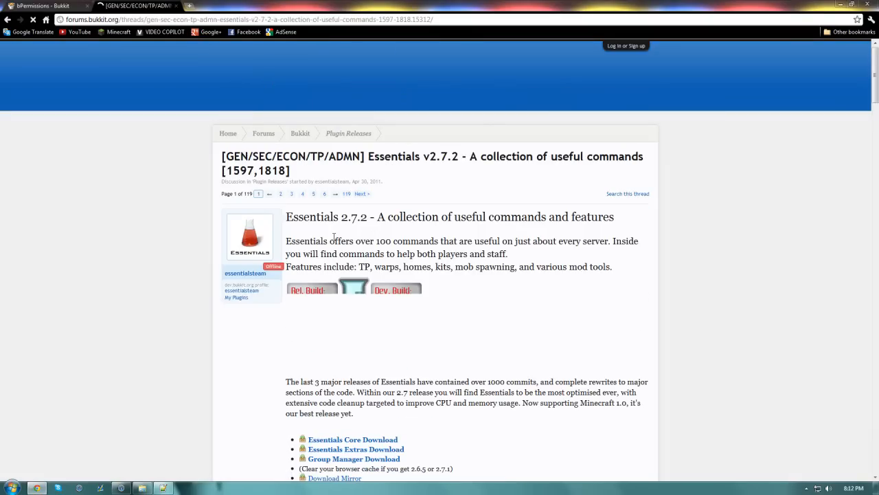
# - Open the Command Permissions page from the link list in the Essentials 2.7.2 thread
pyautogui.scroll(-1, 309, 201)
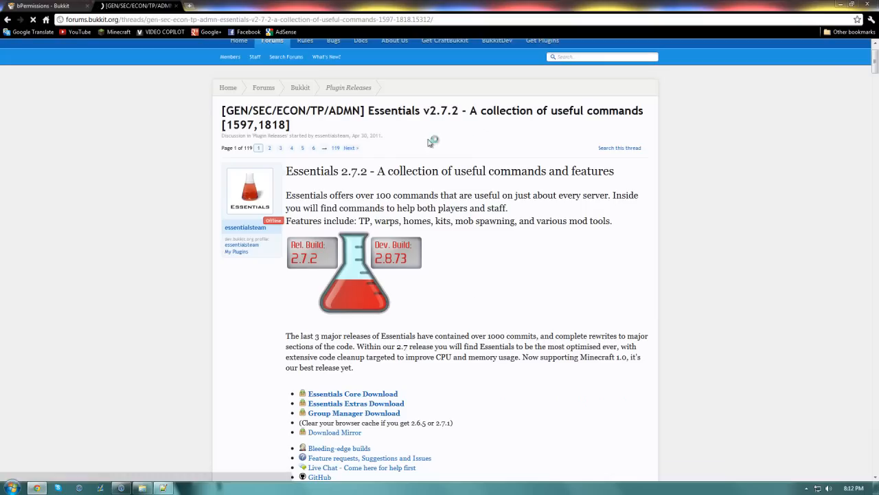
pyautogui.scroll(-1, 372, 193)
pyautogui.scroll(-2, 371, 193)
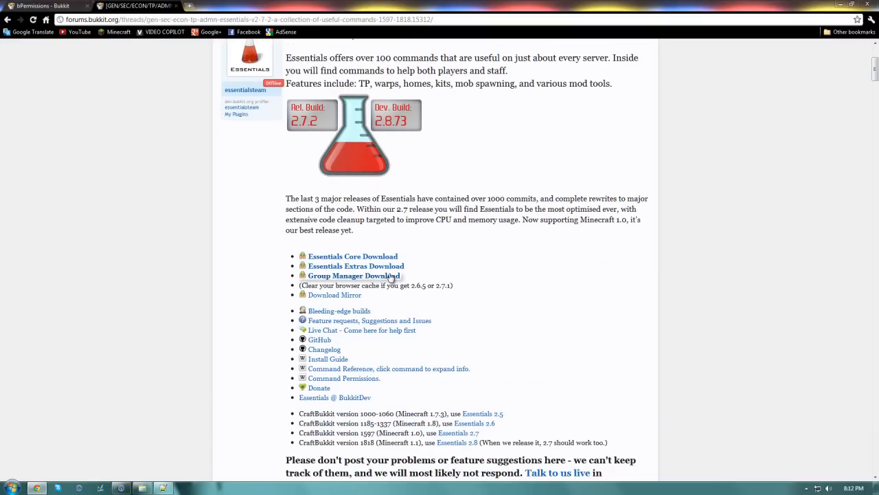
pyautogui.click(337, 378)
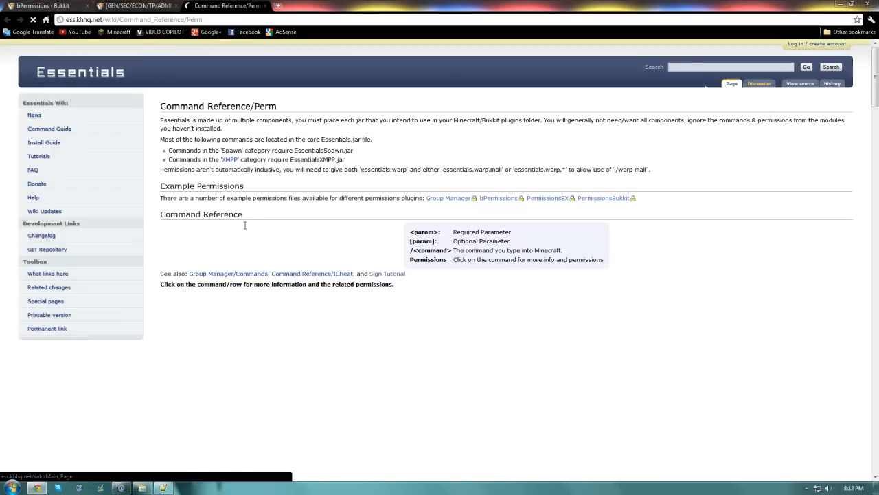
# - Look through the Essentials permissions table and copy the essentials.rules node
pyautogui.scroll(-3, 272, 219)
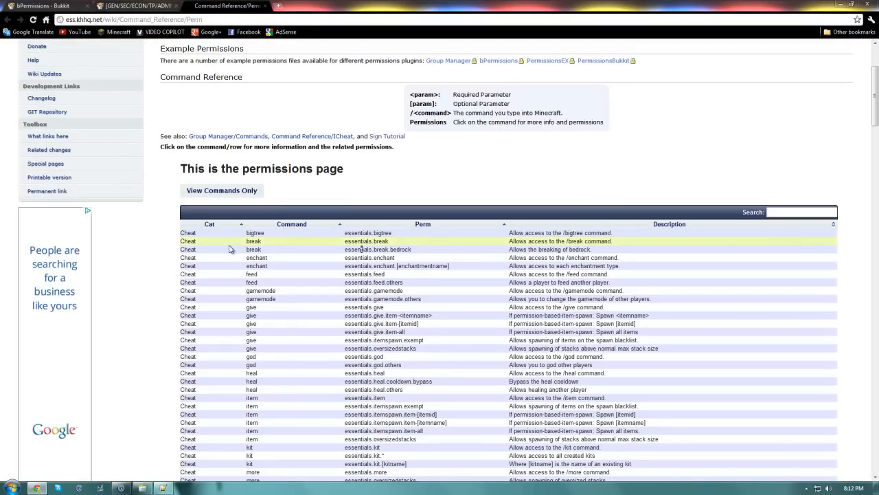
pyautogui.doubleClick(248, 274)
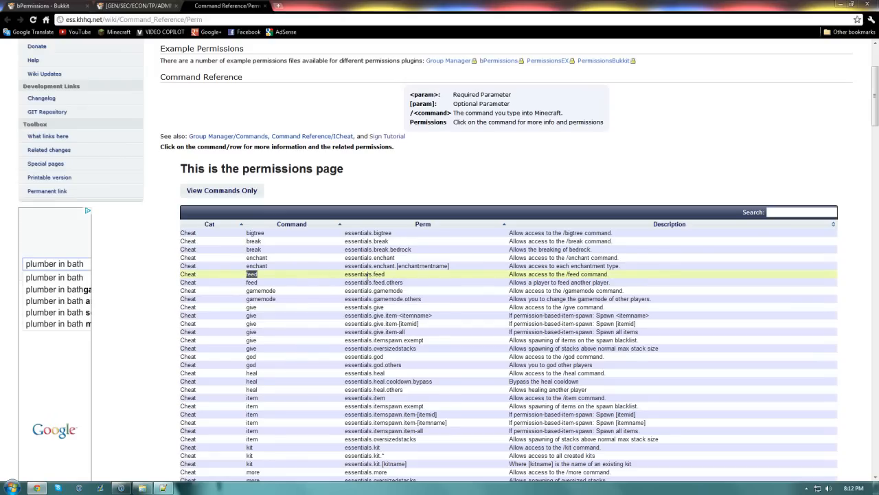
pyautogui.scroll(-15, 368, 277)
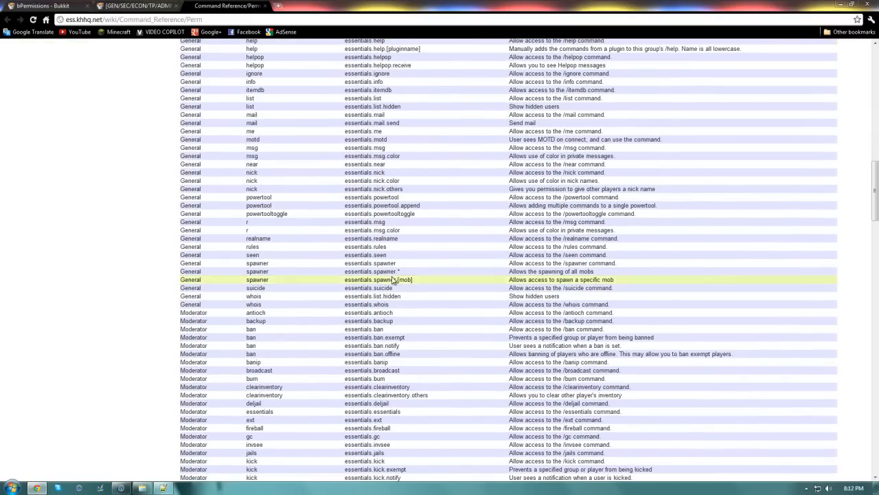
pyautogui.moveTo(385, 246); pyautogui.dragTo(345, 246)
pyautogui.rightClick(345, 246)
pyautogui.click(360, 254)
# - Return to Notepad++ and paste essentials.rules into the empty entry of the default group's permissions
pyautogui.click(57, 4)
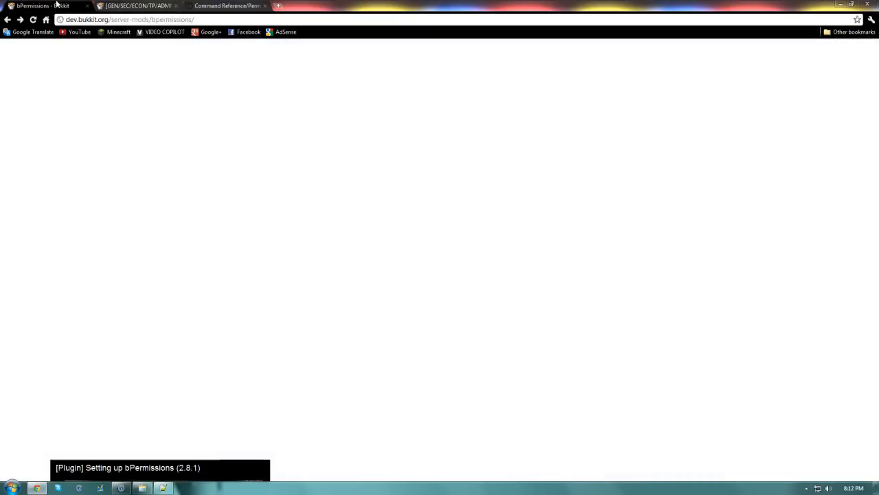
pyautogui.click(163, 488)
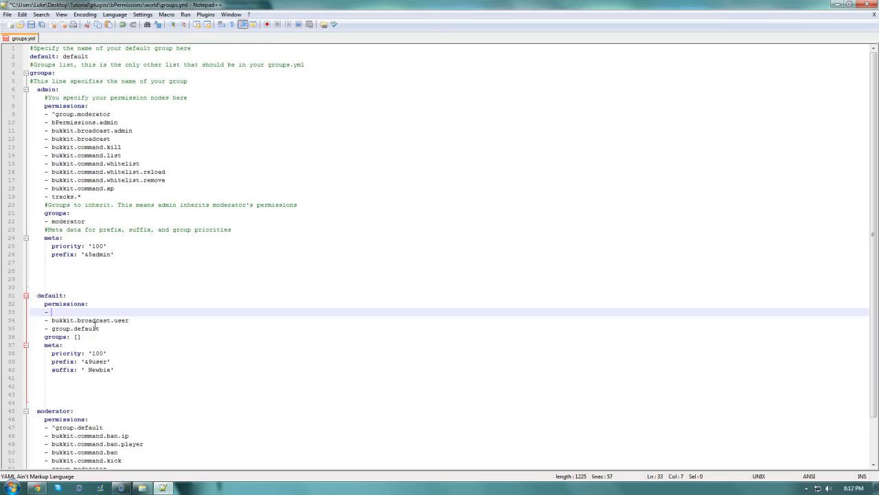
pyautogui.hotkey('ctrl', 'v')
pyautogui.moveTo(56, 312); pyautogui.dragTo(93, 315)
pyautogui.click(57, 311)
pyautogui.press('BackSpace')
pyautogui.write('E')
pyautogui.press('BackSpace')
pyautogui.write('e')
pyautogui.click(92, 312)
# - Review the default group's heading, its permission nodes and its groups line
pyautogui.moveTo(67, 296); pyautogui.dragTo(21, 298)
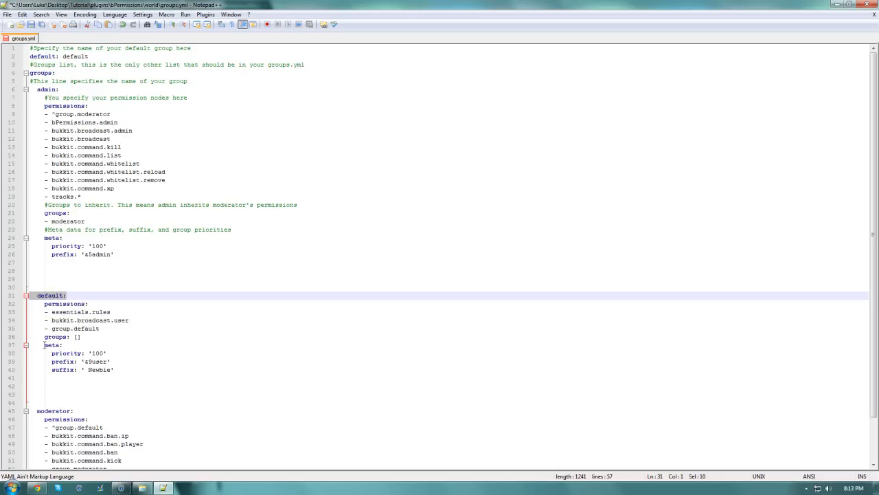
pyautogui.click(128, 310)
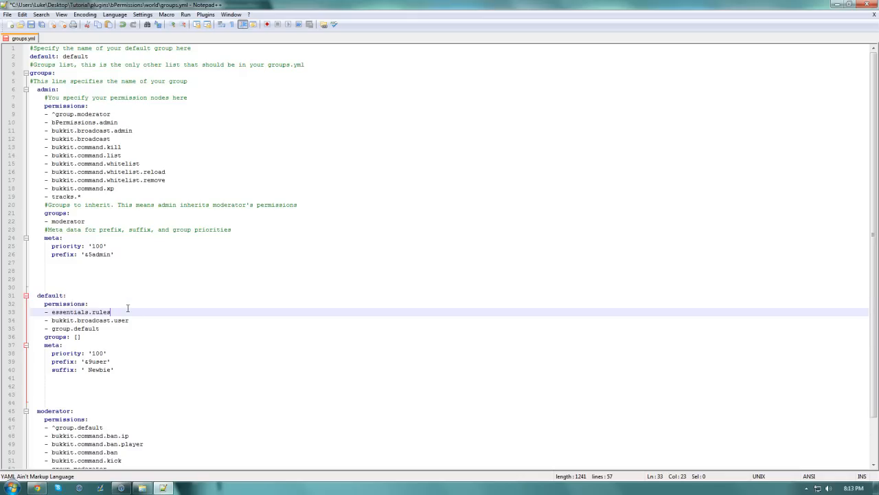
pyautogui.click(128, 319)
pyautogui.click(118, 330)
pyautogui.click(118, 336)
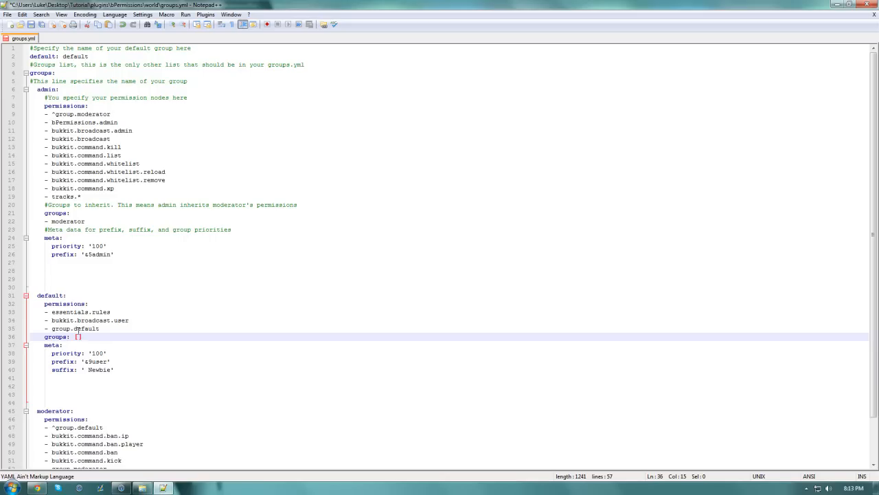
# - Delete the [] after groups: in the default group
pyautogui.moveTo(82, 336); pyautogui.dragTo(76, 341)
pyautogui.press('BackSpace')
pyautogui.press('BackSpace')
# - Examine the admin group's permission nodes and the moderator entry in its list of inherited groups
pyautogui.moveTo(45, 221); pyautogui.dragTo(86, 221)
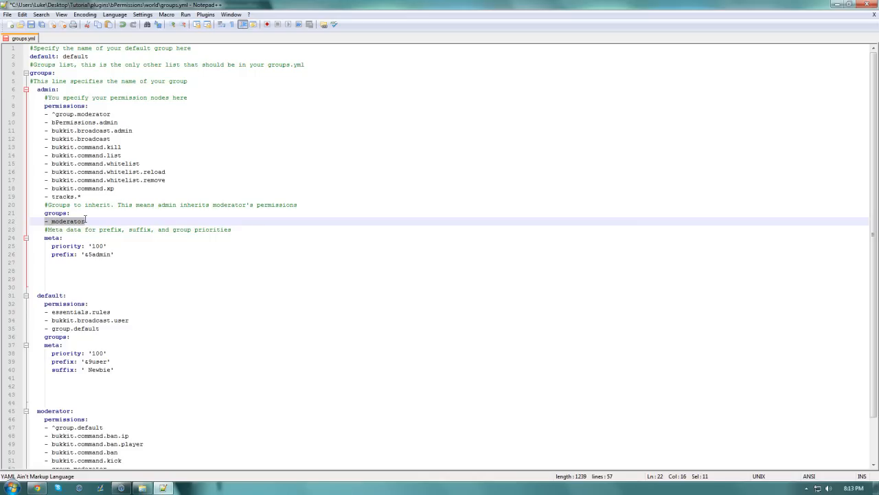
pyautogui.click(72, 147)
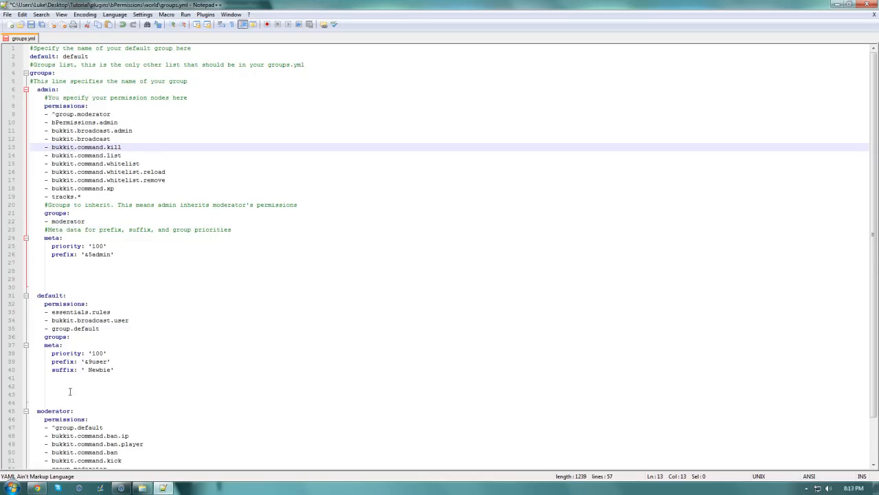
pyautogui.scroll(-1, 70, 389)
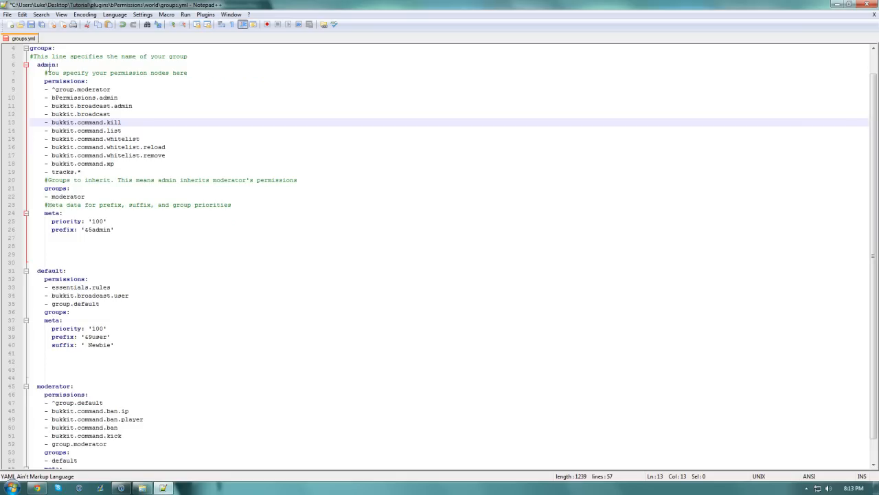
pyautogui.moveTo(51, 98); pyautogui.dragTo(100, 148)
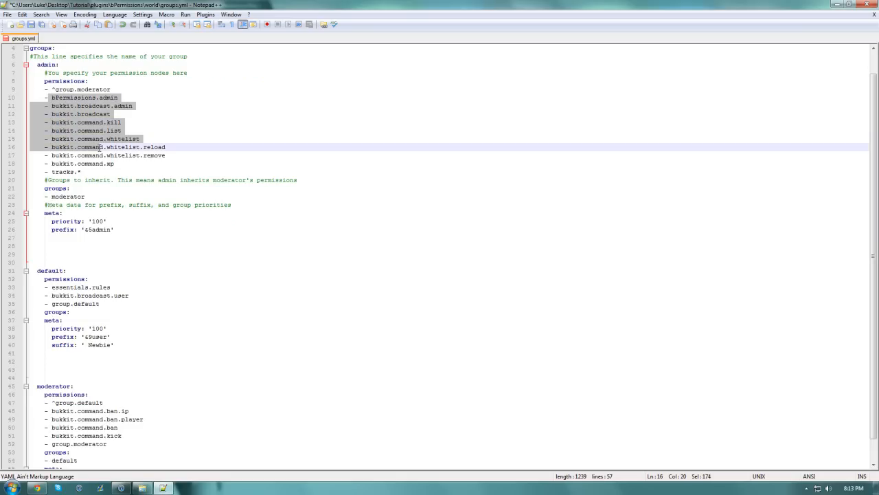
pyautogui.doubleClick(57, 196)
pyautogui.click(86, 197)
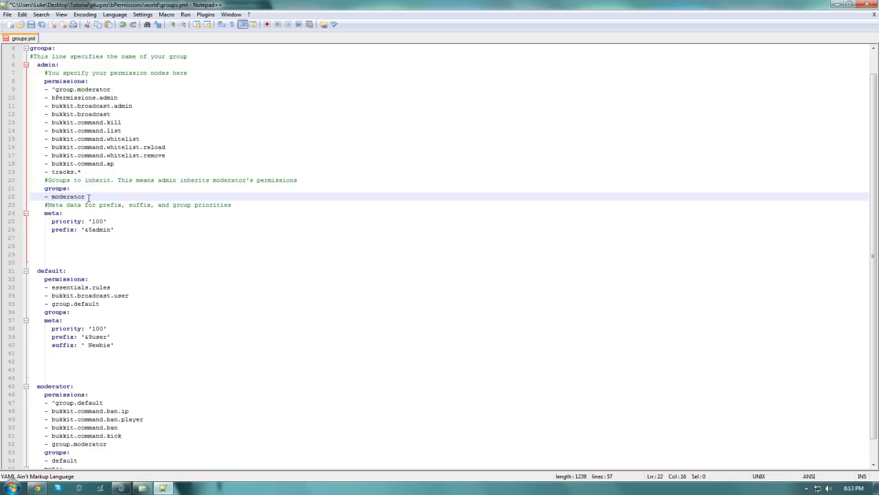
pyautogui.press('Return')
pyautogui.write('-')
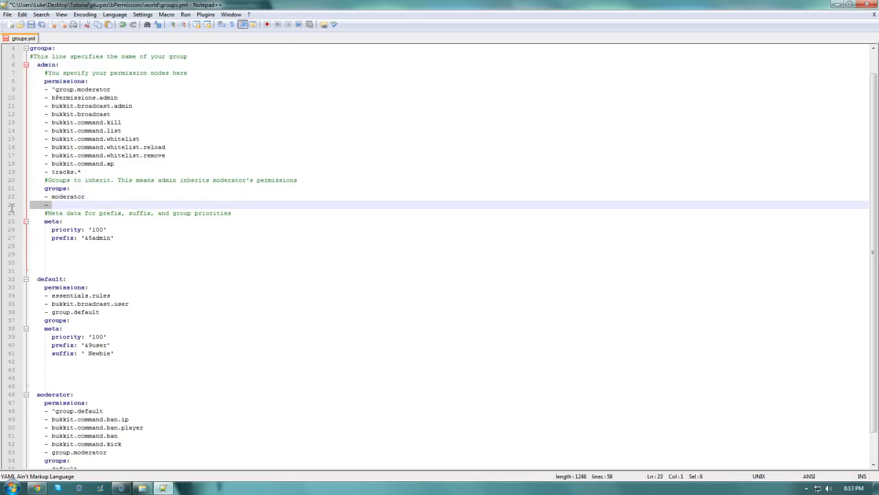
pyautogui.press('BackSpace')
pyautogui.press('BackSpace')
pyautogui.press('BackSpace')
pyautogui.press('BackSpace')
pyautogui.press('BackSpace')
pyautogui.press('BackSpace')
pyautogui.press('BackSpace')
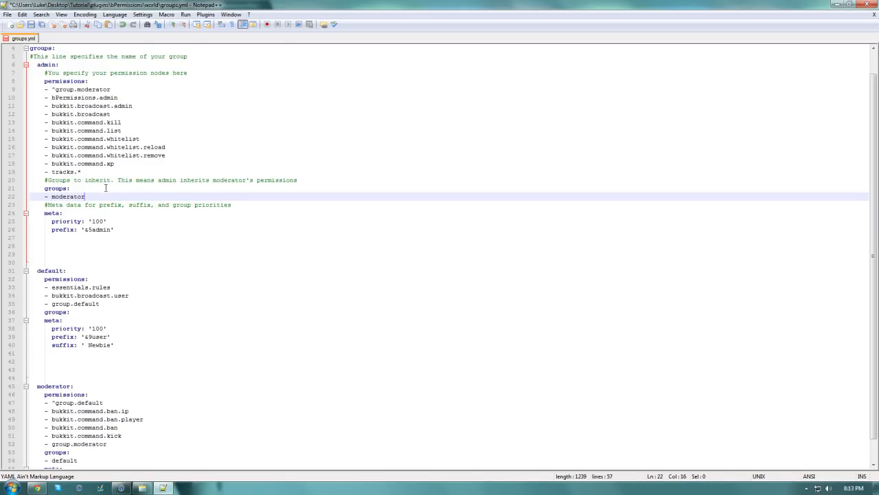
# - Trace the inheritance from admin through moderator to default, and check the default group's groups and priority lines
pyautogui.scroll(-1, 61, 337)
pyautogui.click(56, 386)
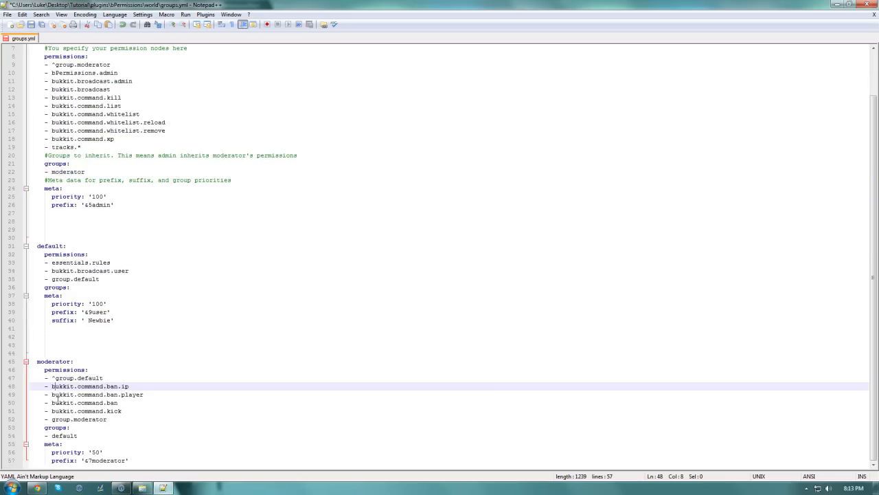
pyautogui.moveTo(52, 436); pyautogui.dragTo(79, 436)
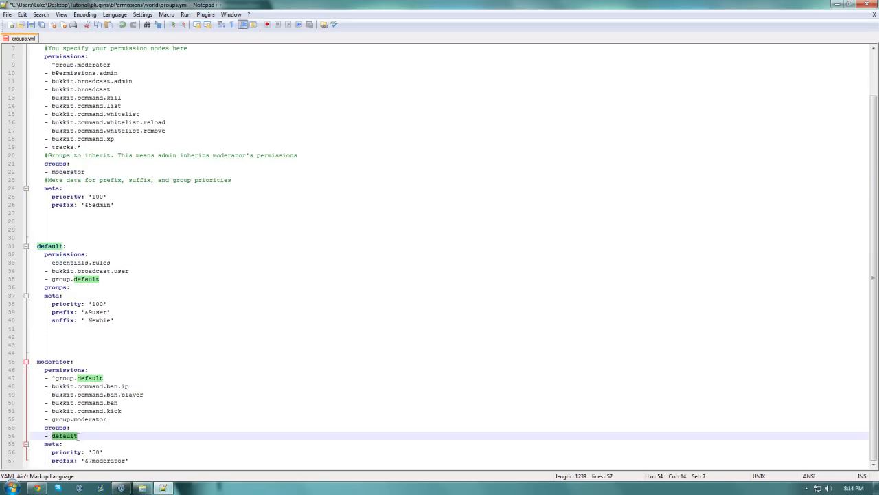
pyautogui.scroll(2, 79, 115)
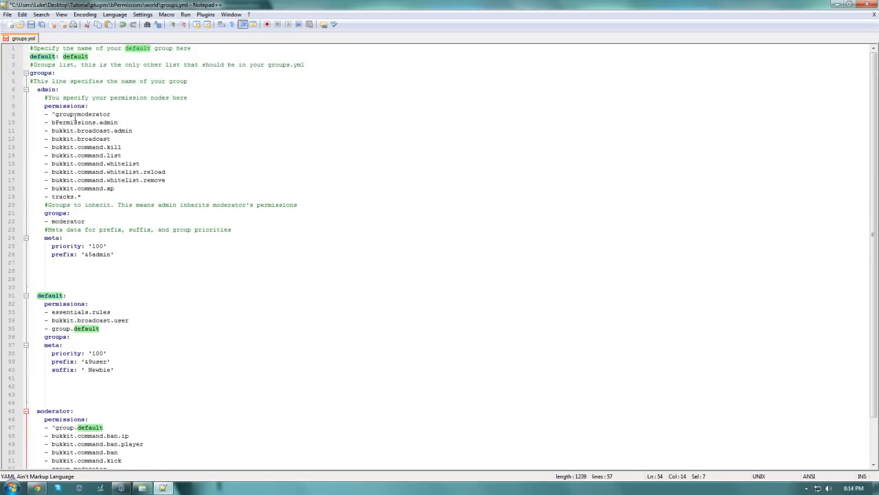
pyautogui.click(74, 114)
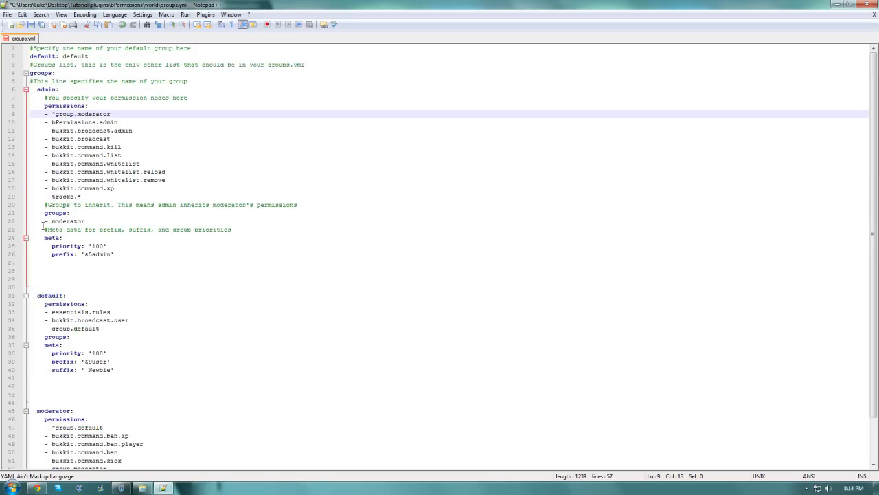
pyautogui.moveTo(52, 221); pyautogui.dragTo(85, 221)
pyautogui.scroll(-2, 83, 226)
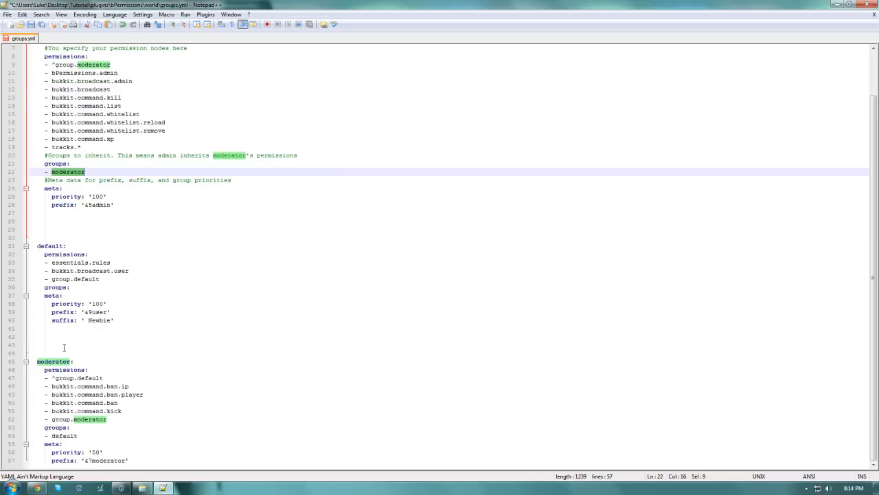
pyautogui.moveTo(52, 435); pyautogui.dragTo(88, 436)
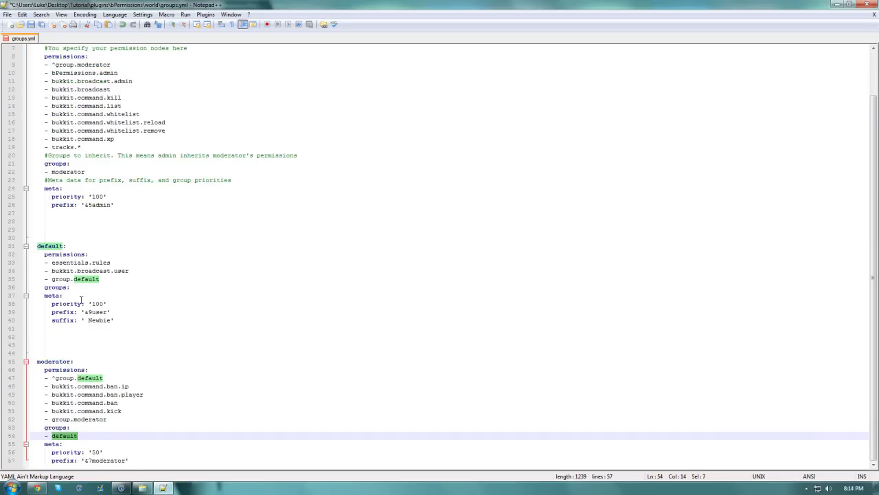
pyautogui.click(105, 289)
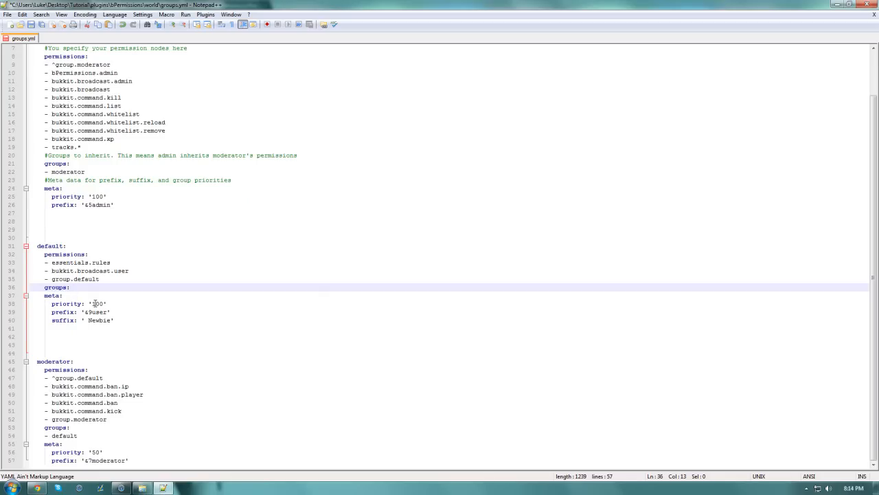
pyautogui.click(100, 303)
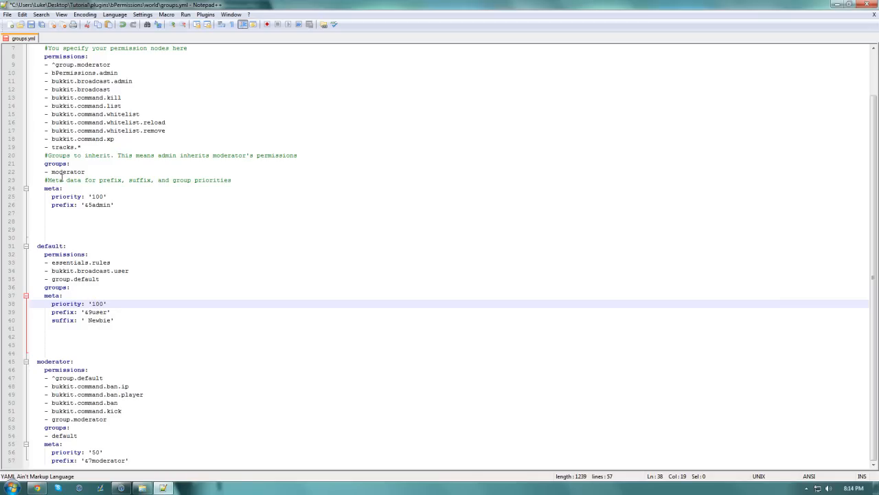
# - Set the default group's priority to '10'
pyautogui.moveTo(51, 172); pyautogui.dragTo(86, 172)
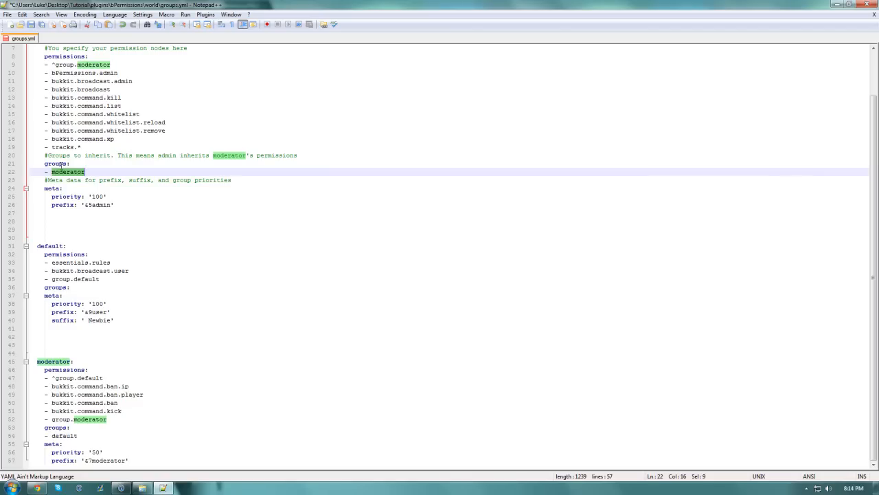
pyautogui.click(65, 107)
pyautogui.scroll(2, 65, 107)
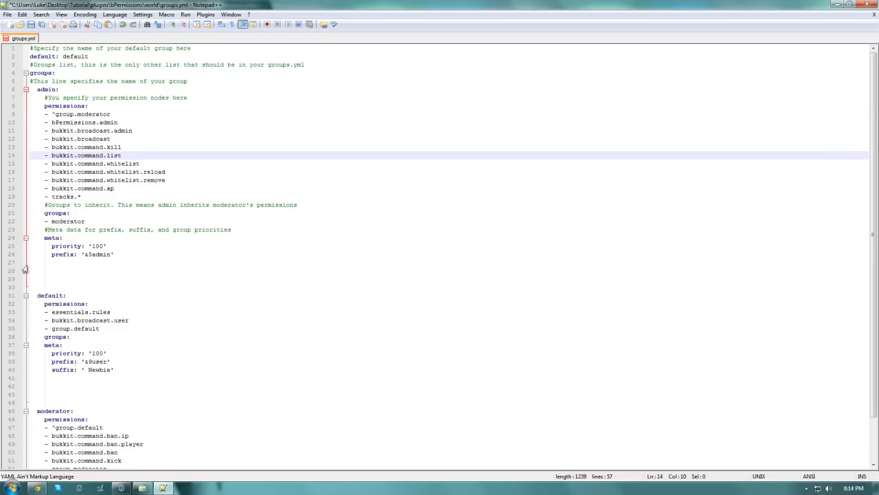
pyautogui.moveTo(51, 255); pyautogui.dragTo(67, 254)
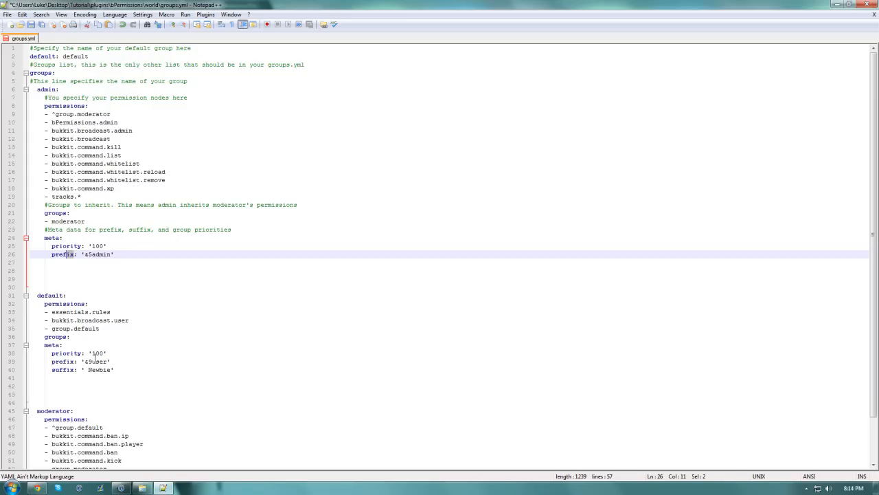
pyautogui.click(95, 353)
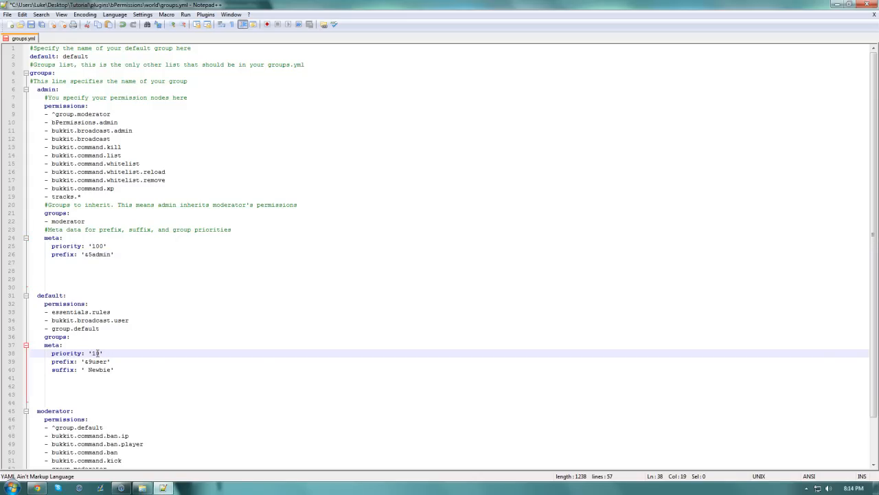
# - Compare the priority lines of the moderator, admin and default groups, and review the admin group's meta section
pyautogui.scroll(-2, 118, 374)
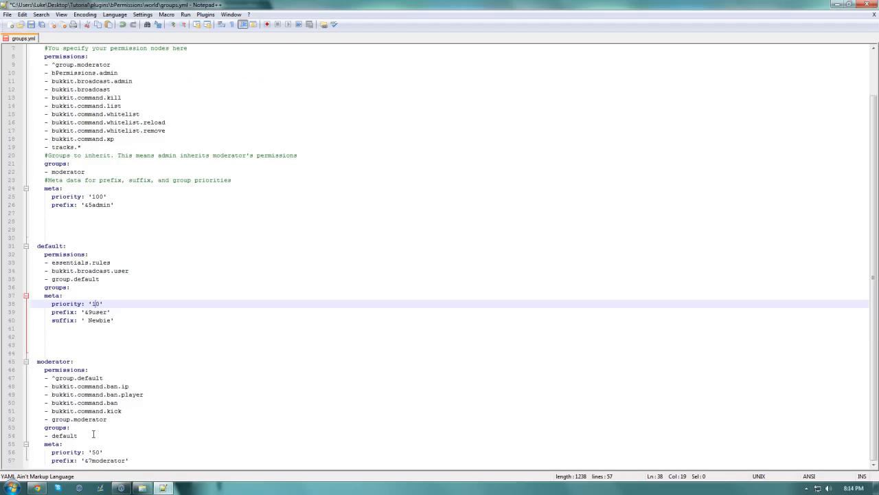
pyautogui.scroll(1, 89, 192)
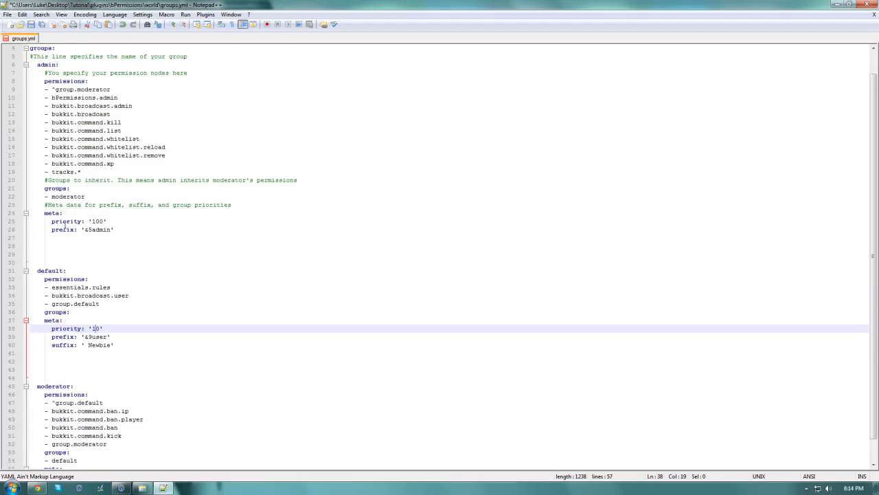
pyautogui.moveTo(83, 221); pyautogui.dragTo(121, 229)
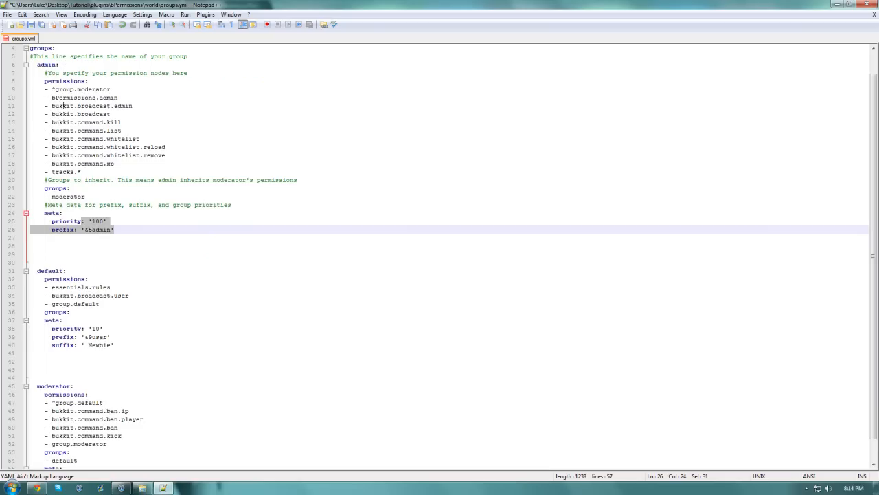
pyautogui.click(98, 222)
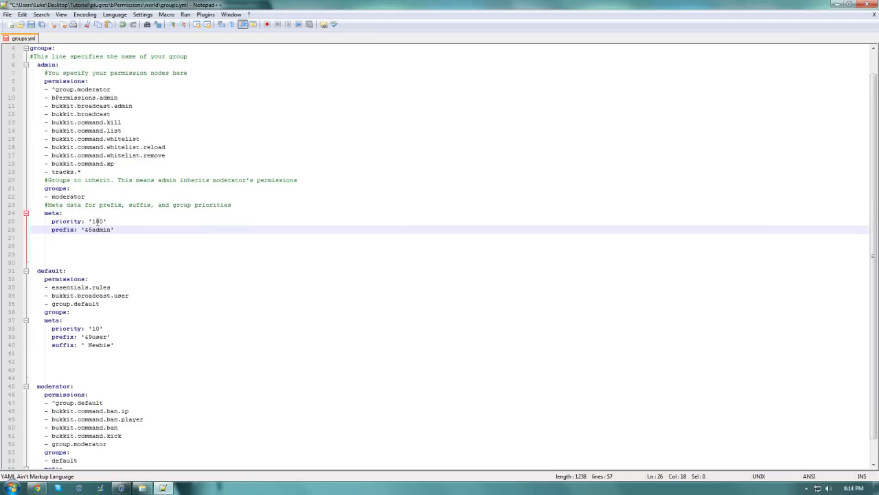
pyautogui.click(103, 221)
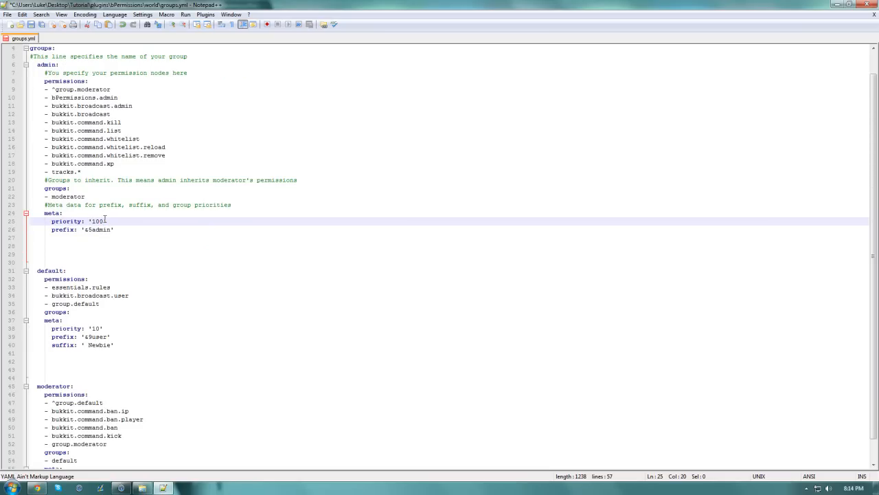
pyautogui.moveTo(37, 64); pyautogui.dragTo(59, 64)
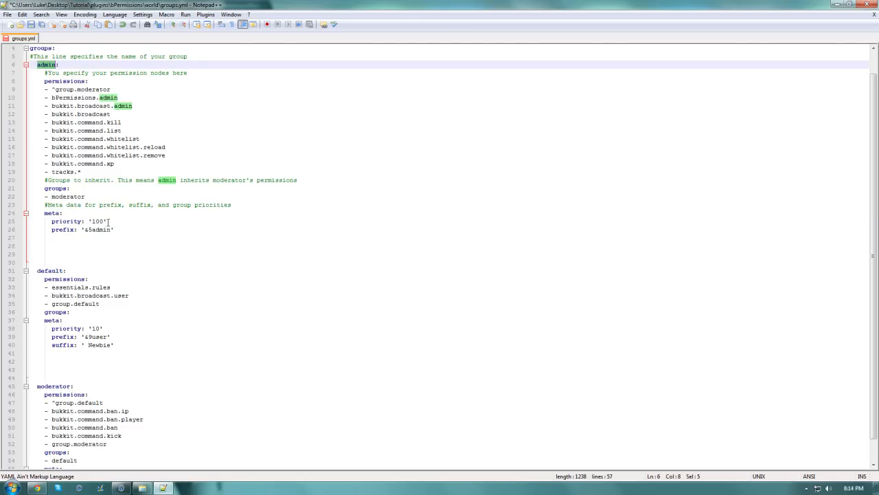
pyautogui.scroll(-1, 107, 221)
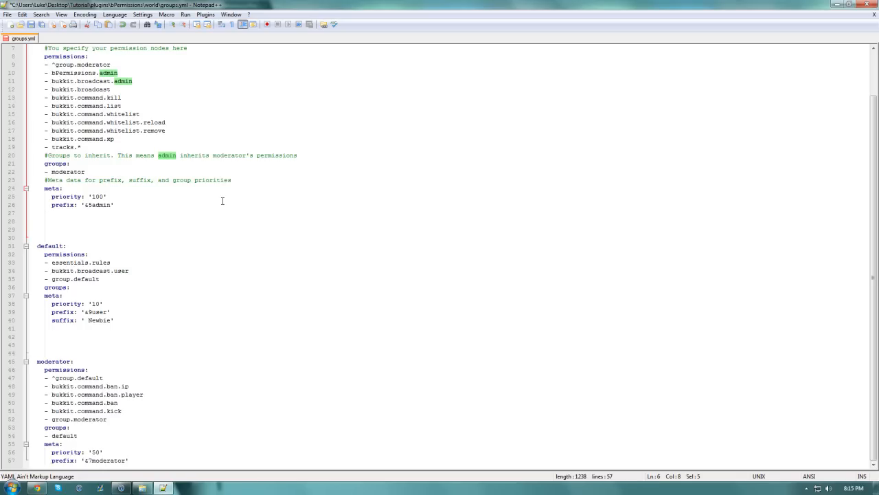
pyautogui.click(204, 245)
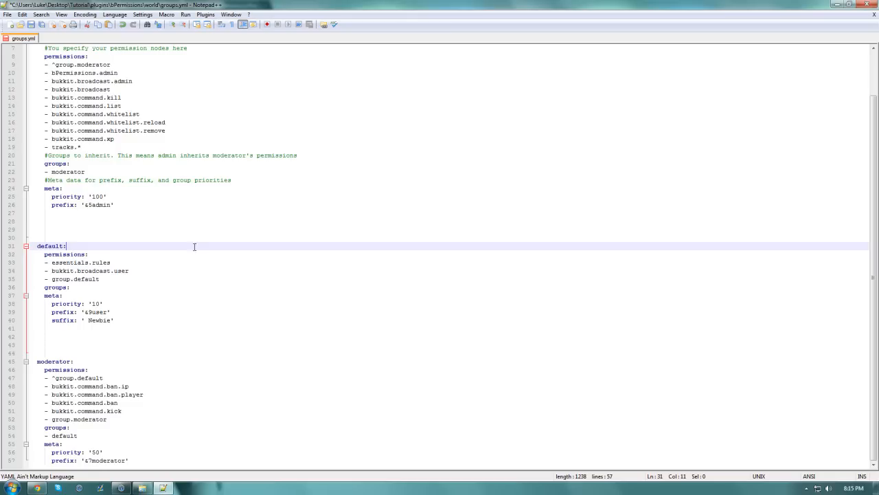
# - Consult the bPermissions page in Chrome, return to groups.yml and set the default prefix's colour code to &c
pyautogui.click(86, 318)
pyautogui.click(85, 312)
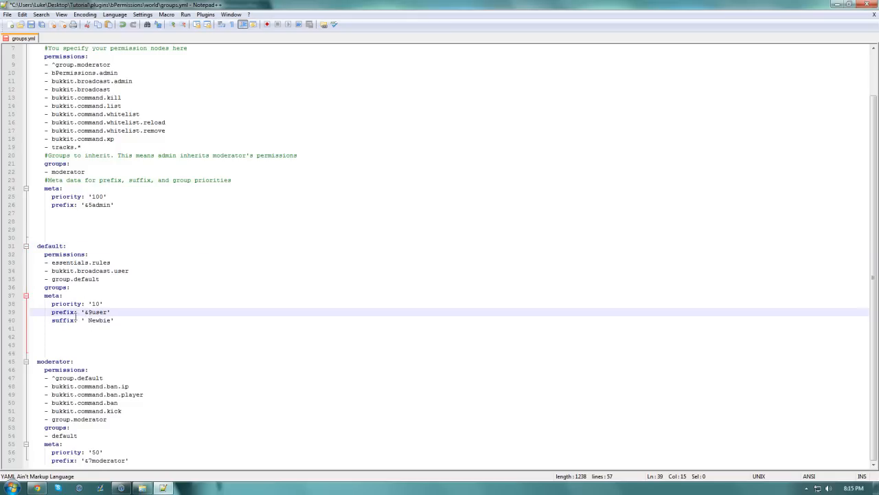
pyautogui.click(37, 487)
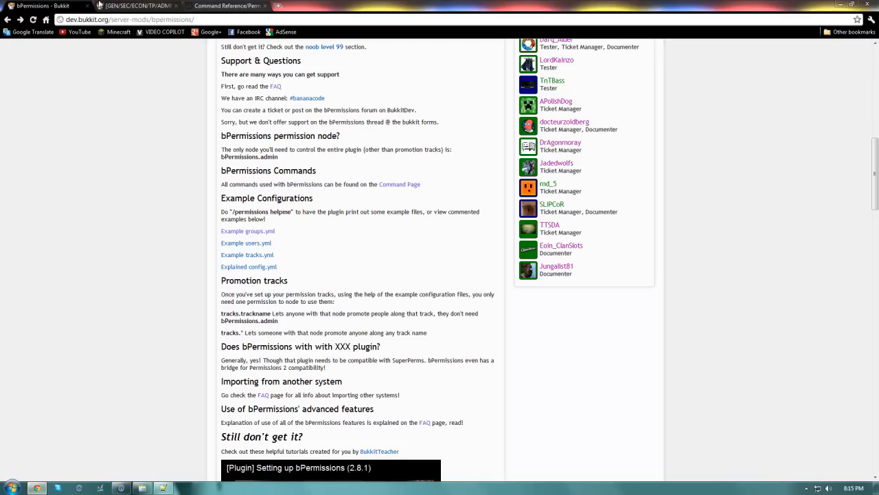
pyautogui.scroll(3, 313, 140)
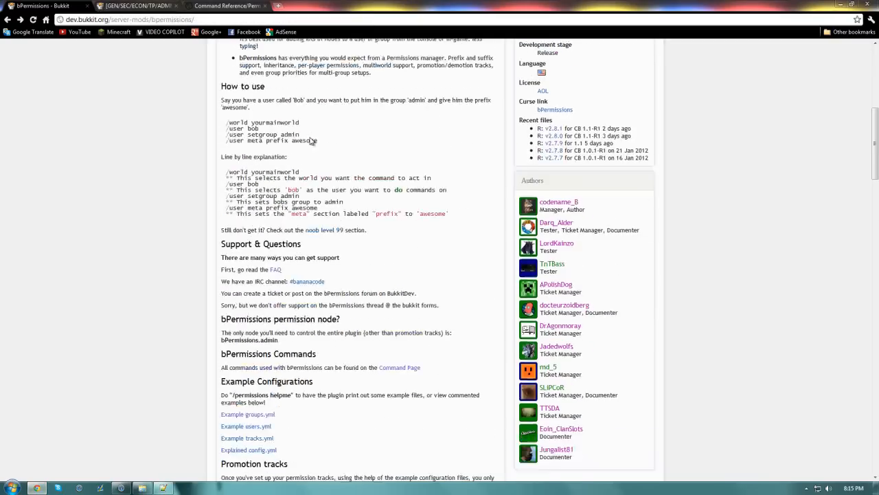
pyautogui.scroll(2, 312, 141)
pyautogui.click(842, 4)
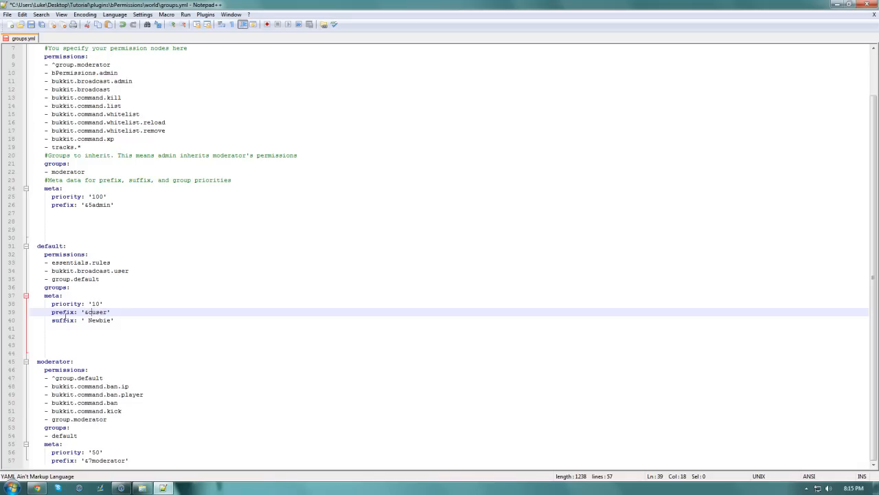
# - Replace the default group's prefix with '&a[Guest]'
pyautogui.moveTo(83, 313)
pyautogui.mouseDown()
pyautogui.moveTo(99, 313)
pyautogui.moveTo(94, 321)
pyautogui.mouseUp()
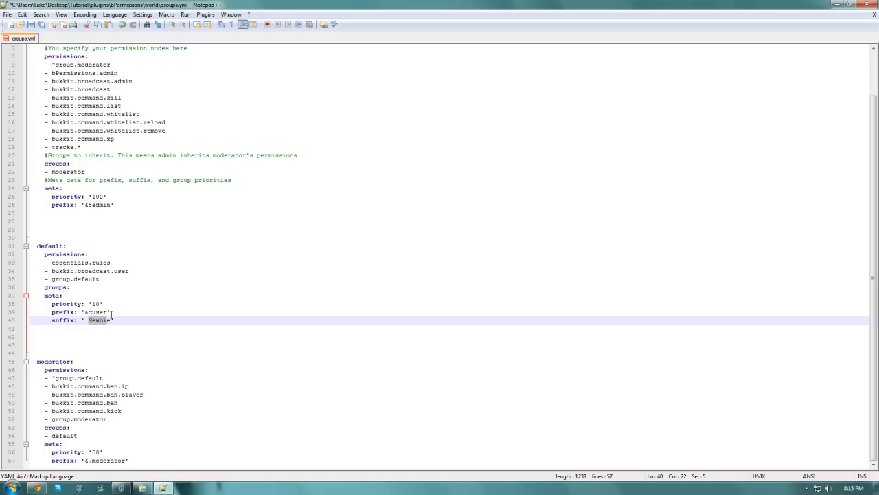
pyautogui.click(112, 313)
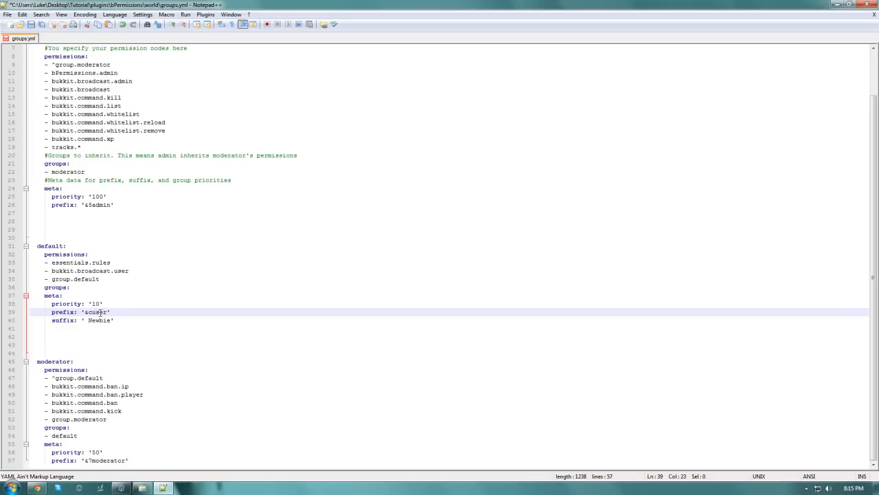
pyautogui.moveTo(88, 313); pyautogui.dragTo(84, 312)
pyautogui.write('&')
pyautogui.write('7')
pyautogui.write('G')
pyautogui.write('es')
pyautogui.write('t]')
# - Copy [Guest] from the prefix and write a sample chat name beside it, consisting of [Guest] and a player name
pyautogui.moveTo(94, 312); pyautogui.dragTo(117, 313)
pyautogui.hotkey('ctrl', 'c')
pyautogui.click(193, 313)
pyautogui.hotkey('ctrl', 'v')
pyautogui.write('lukem121')
pyautogui.moveTo(112, 320); pyautogui.dragTo(85, 321)
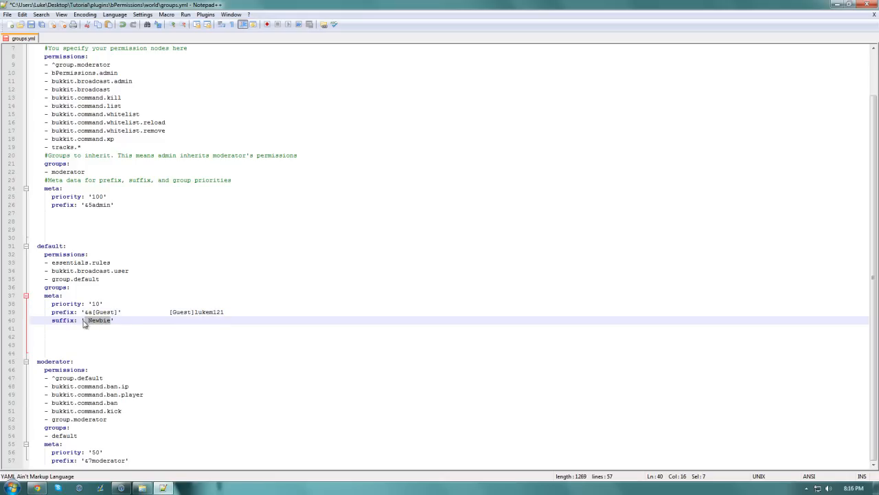
pyautogui.click(237, 312)
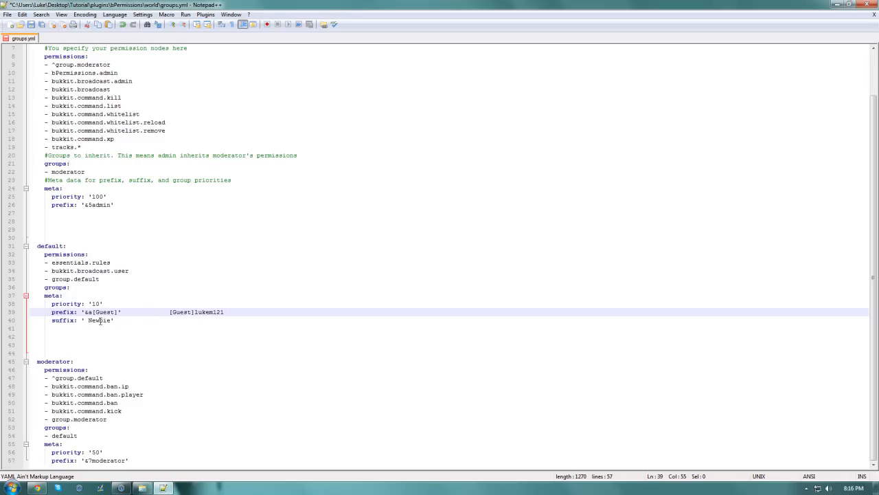
# - Set the default group's suffix to ' smells' with a leading space, and append smells to the sample chat name
pyautogui.moveTo(113, 320); pyautogui.dragTo(86, 323)
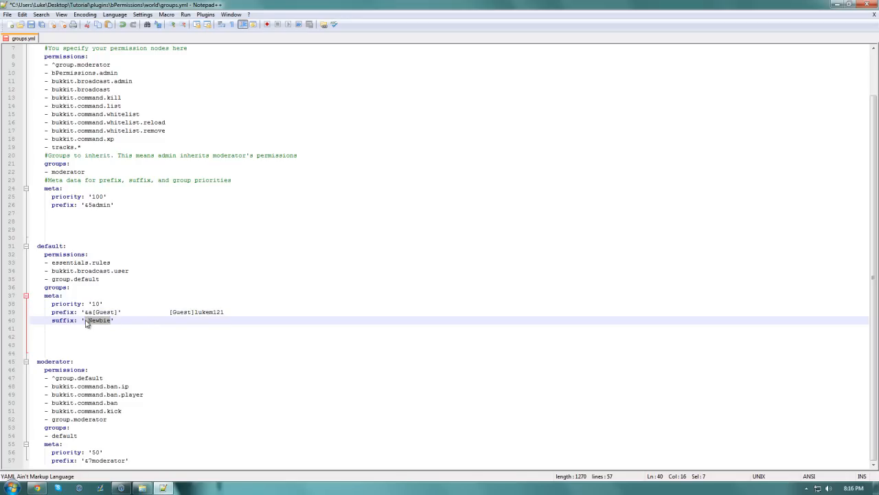
pyautogui.click(83, 320)
pyautogui.click(112, 320)
pyautogui.moveTo(112, 321); pyautogui.dragTo(86, 321)
pyautogui.write('S')
pyautogui.press('BackSpace')
pyautogui.write('smells')
pyautogui.click(329, 314)
pyautogui.write('smells')
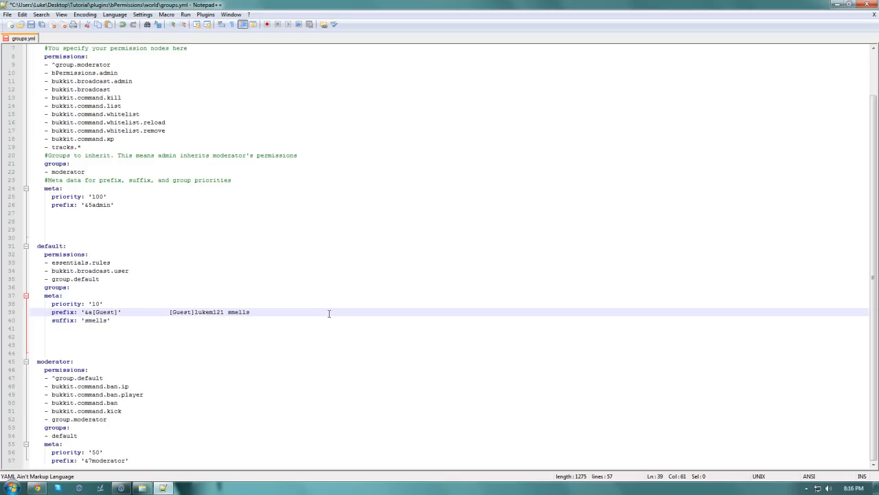
pyautogui.click(85, 319)
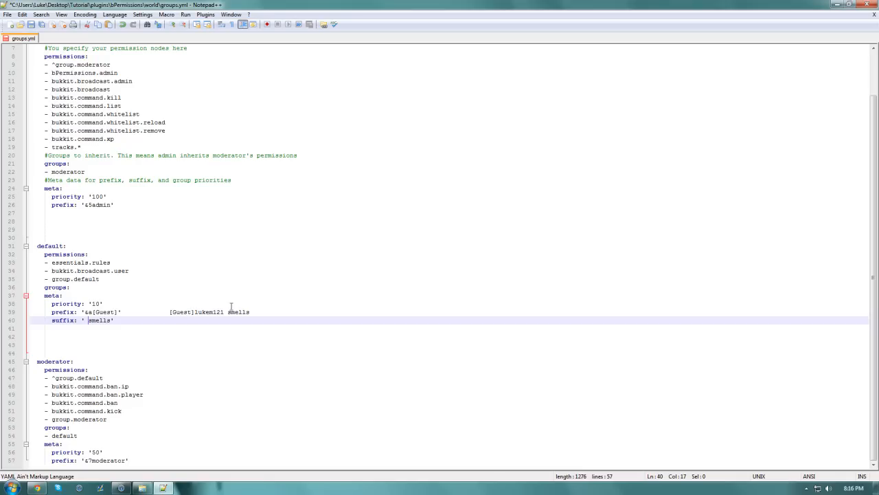
# - Complete the sample chat line with a colon after the player name and the word text at the end
pyautogui.click(254, 312)
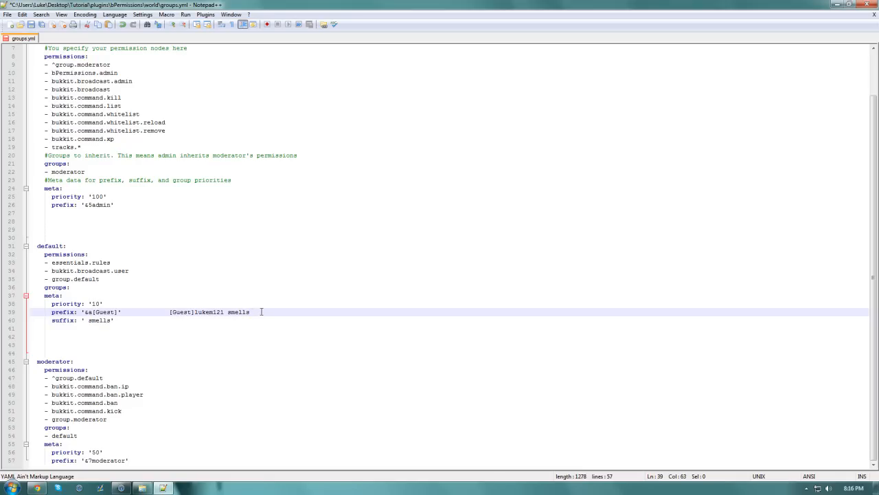
pyautogui.write('text')
pyautogui.click(254, 312)
pyautogui.write(':')
pyautogui.press('BackSpace')
pyautogui.write(':')
pyautogui.click(252, 328)
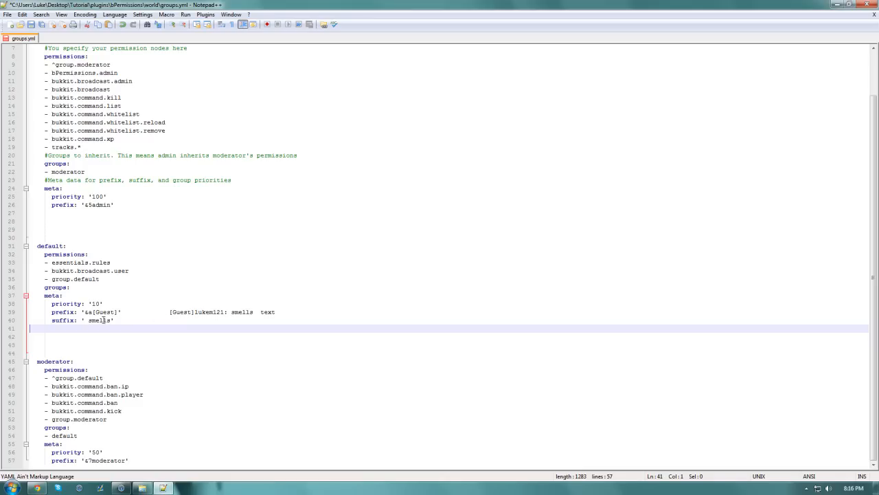
# - Delete the sample chat line beside the default group's prefix
pyautogui.click(92, 320)
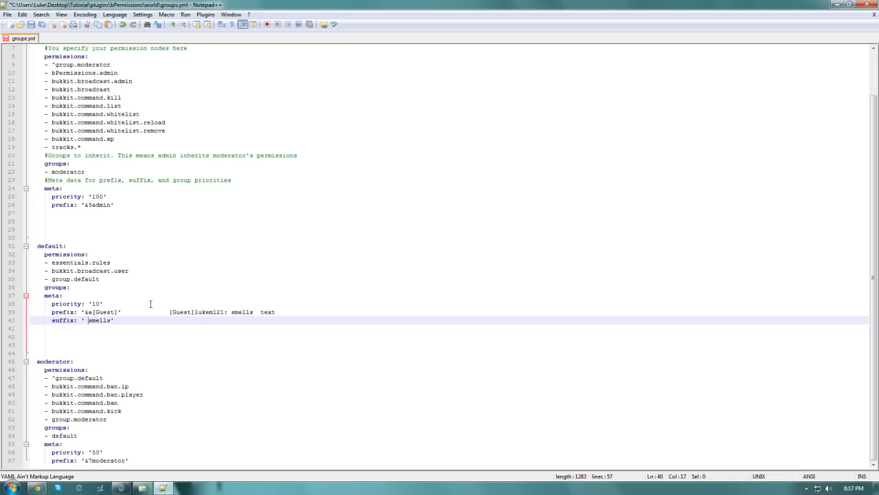
pyautogui.moveTo(116, 312); pyautogui.dragTo(308, 312)
pyautogui.press('Delete')
pyautogui.scroll(2, 167, 320)
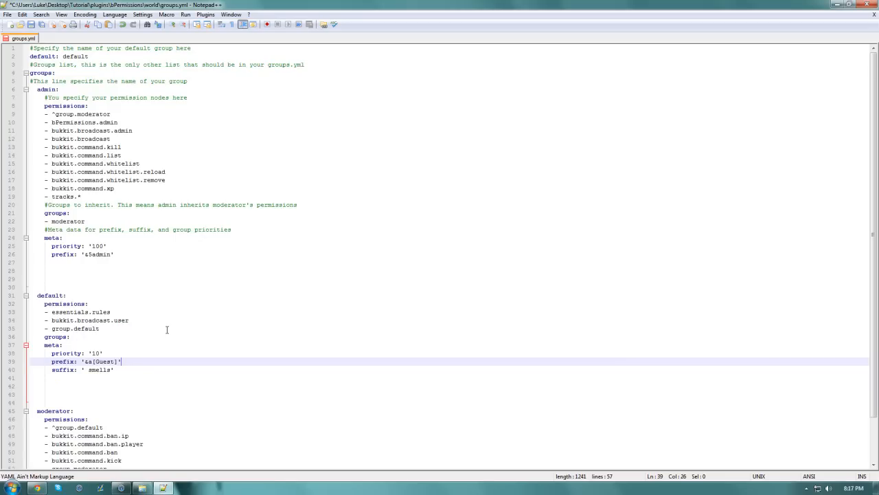
pyautogui.scroll(-2, 166, 330)
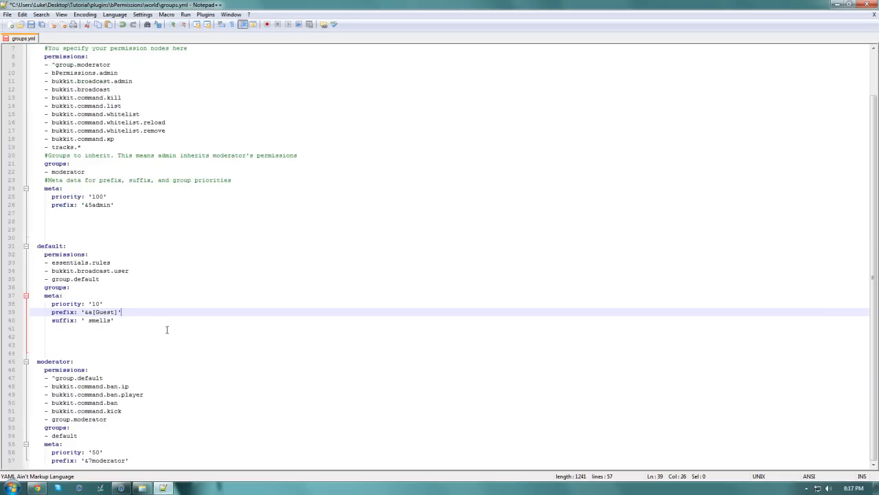
# - Add the permission node "- essentials.*" below essentials.rules in the default group
pyautogui.click(66, 377)
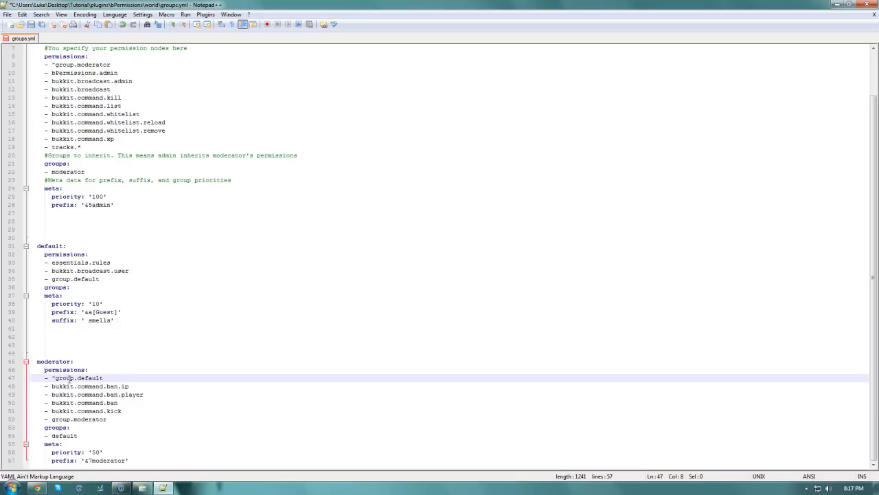
pyautogui.moveTo(55, 378); pyautogui.dragTo(80, 375)
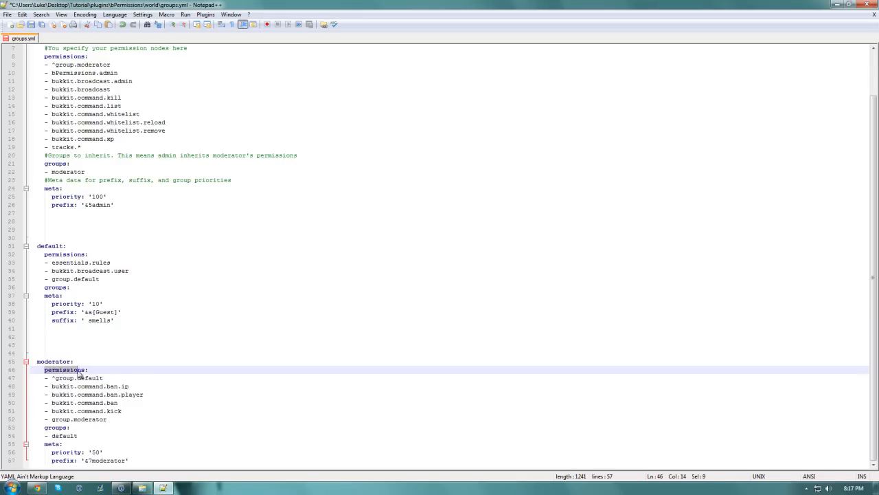
pyautogui.click(123, 262)
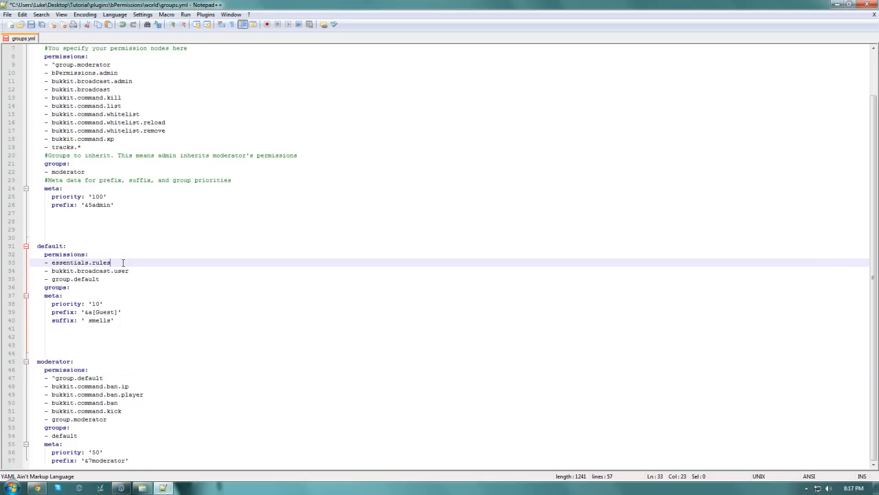
pyautogui.press('Return')
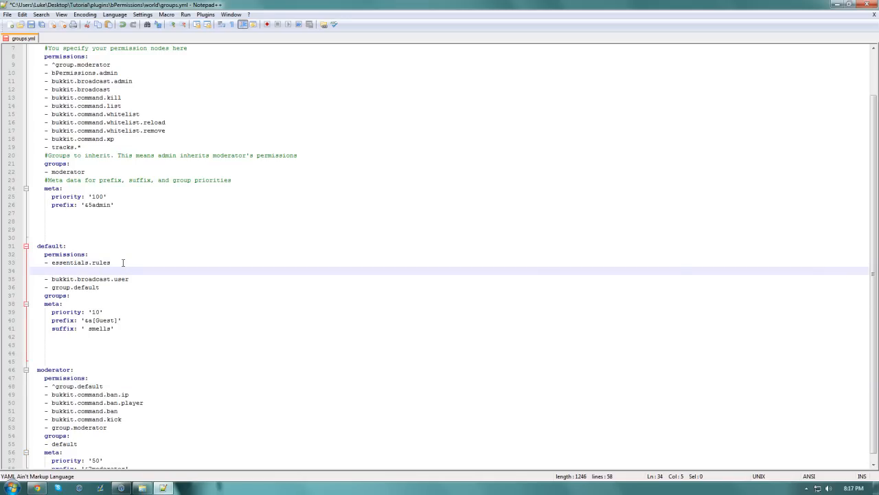
pyautogui.write('- essentials.*')
pyautogui.moveTo(96, 271)
pyautogui.mouseDown()
pyautogui.moveTo(52, 270)
pyautogui.moveTo(94, 271)
pyautogui.mouseUp()
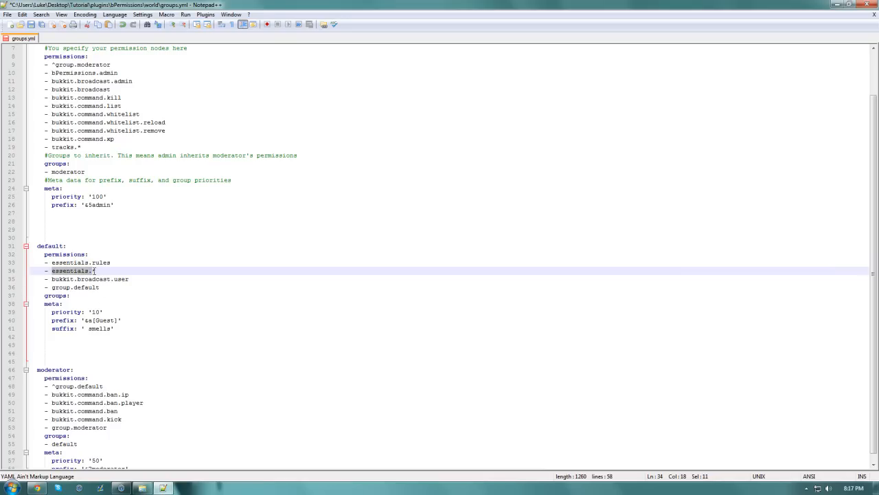
pyautogui.click(124, 271)
# - Insert the permission node "- essentials.nuke" between essentials.rules and essentials.* in the default group
pyautogui.click(127, 264)
pyautogui.press('Return')
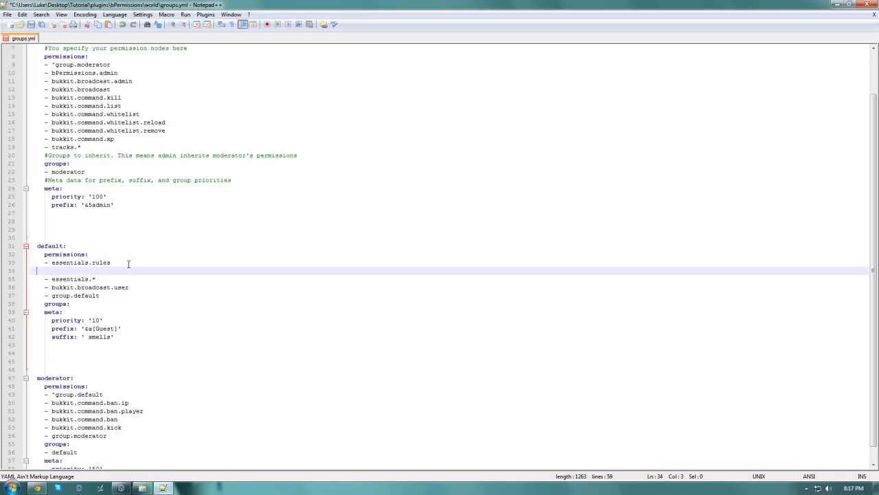
pyautogui.write('-')
pyautogui.write(' ess')
pyautogui.write('entials')
pyautogui.write('.')
pyautogui.write('nu')
pyautogui.write('kr')
# - Negate the essentials.nuke node by putting ^ directly before essentials
pyautogui.press('Left')
pyautogui.press('Left')
pyautogui.press('Left')
pyautogui.press('Left')
pyautogui.press('Left')
pyautogui.press('Left')
pyautogui.press('Left')
pyautogui.press('Left')
pyautogui.press('Left')
pyautogui.press('Left')
pyautogui.press('Left')
pyautogui.write('^')
pyautogui.click(123, 280)
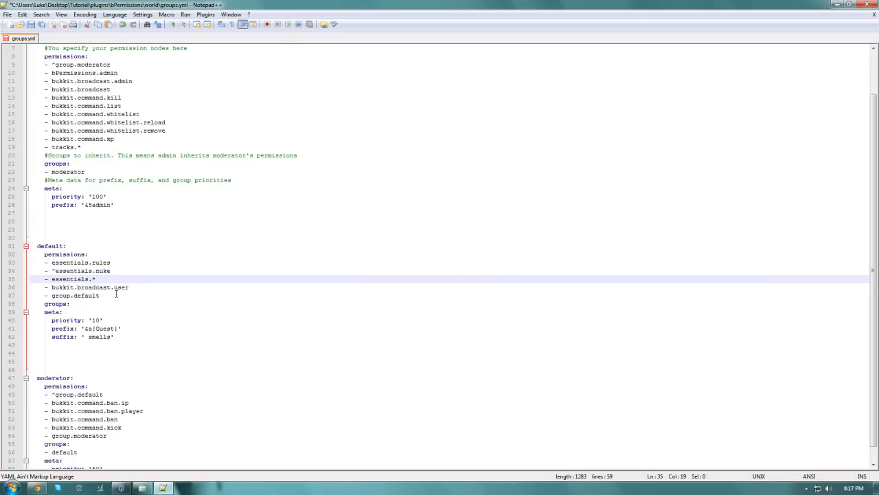
# - Examine how the ^essentials.nuke node is placed above the essentials.* wildcard in the default group
pyautogui.click(55, 271)
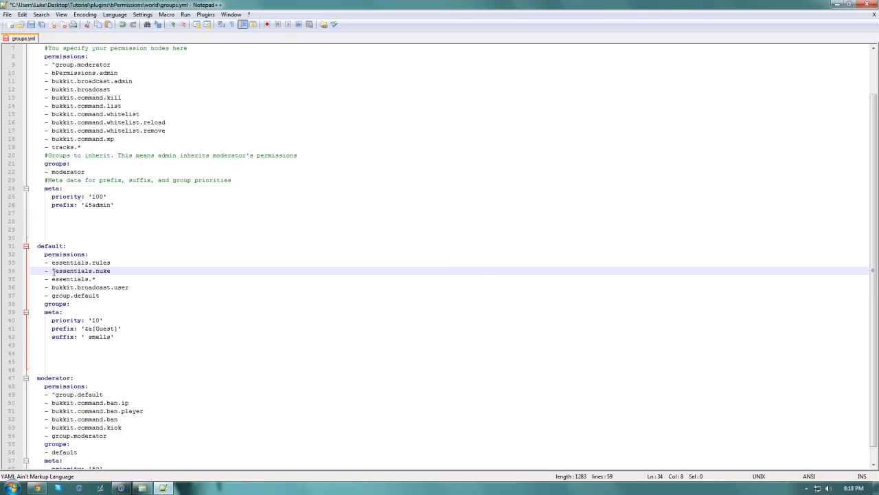
pyautogui.moveTo(52, 279); pyautogui.dragTo(108, 281)
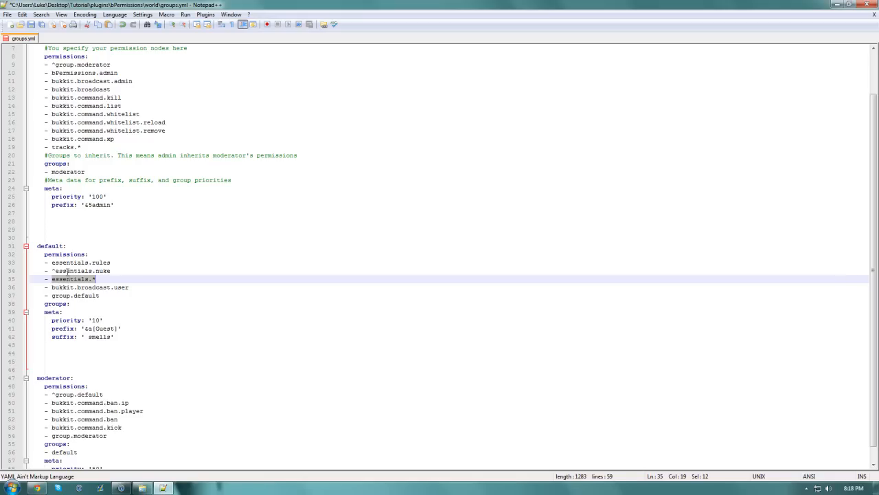
pyautogui.moveTo(51, 270); pyautogui.dragTo(119, 271)
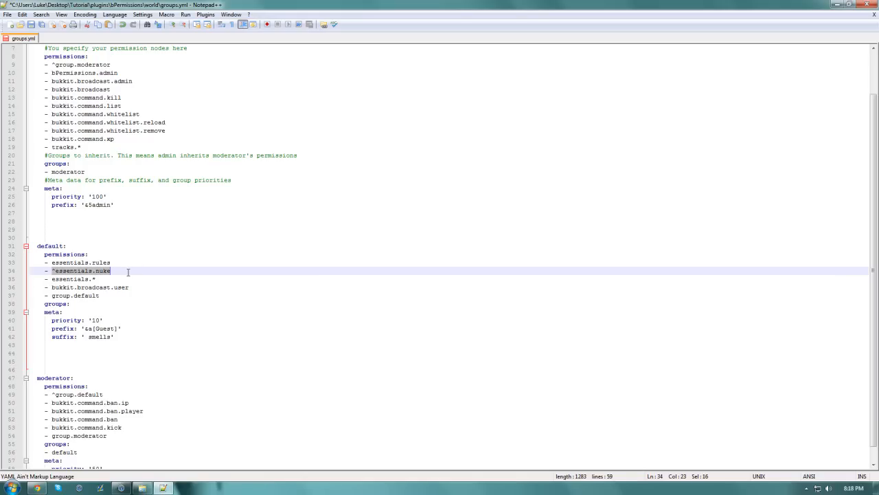
pyautogui.click(54, 272)
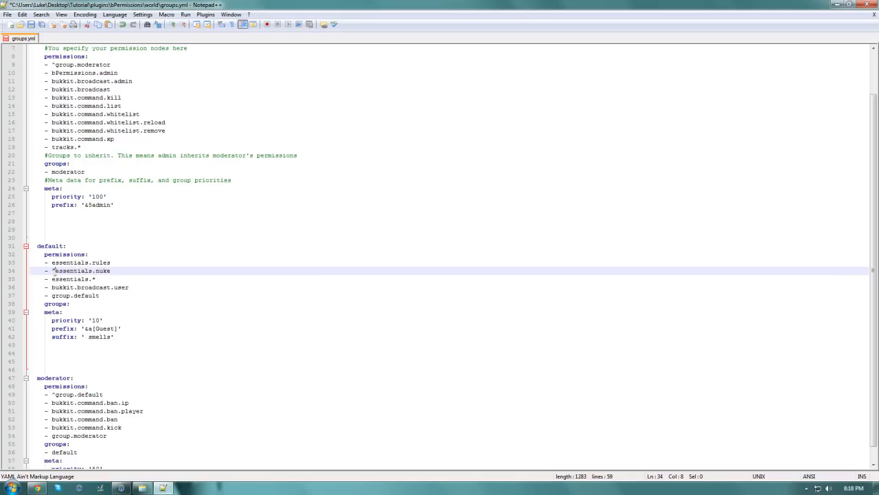
pyautogui.moveTo(52, 279); pyautogui.dragTo(97, 282)
pyautogui.click(99, 287)
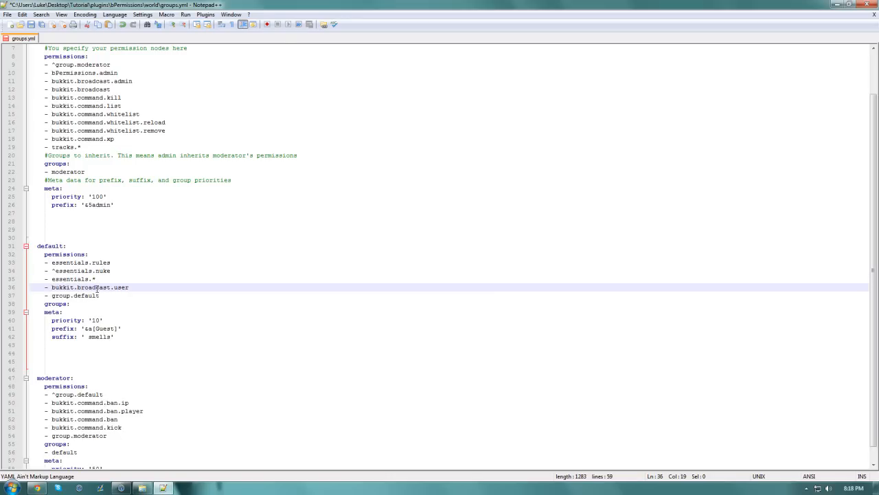
pyautogui.scroll(-1, 91, 301)
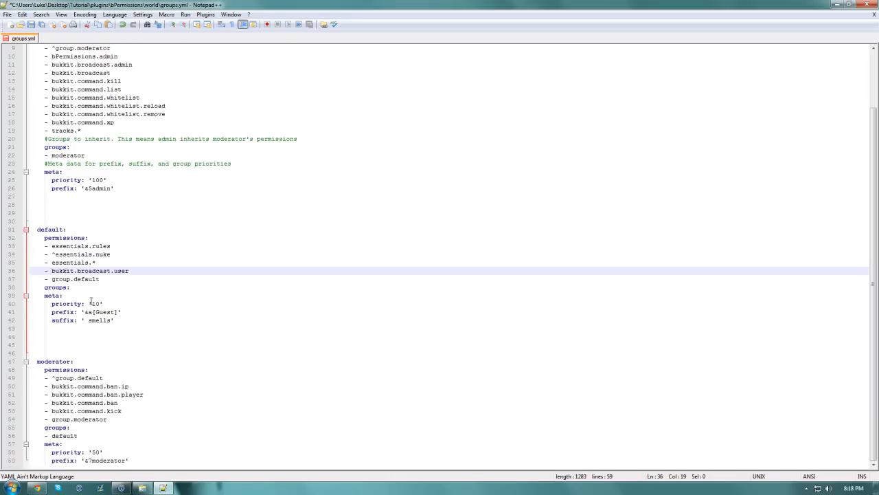
pyautogui.scroll(3, 91, 301)
# - Save groups.yml and close the text editor
pyautogui.hotkey('ctrl', 's')
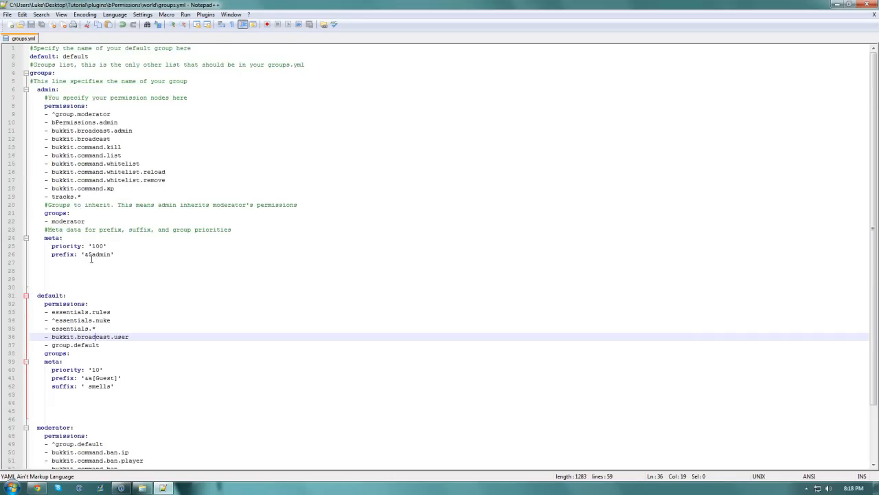
pyautogui.click(868, 5)
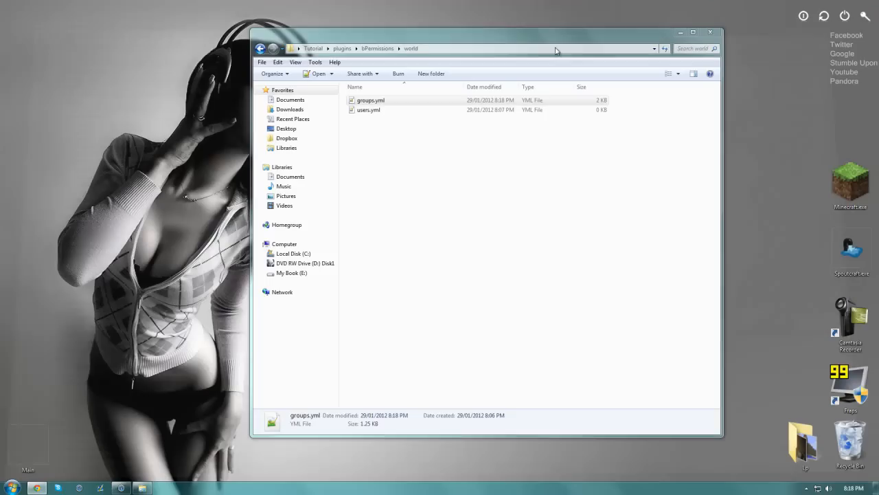
# - Reopen groups.yml to review the comments on group names and permission nodes, and close it
pyautogui.doubleClick(408, 103)
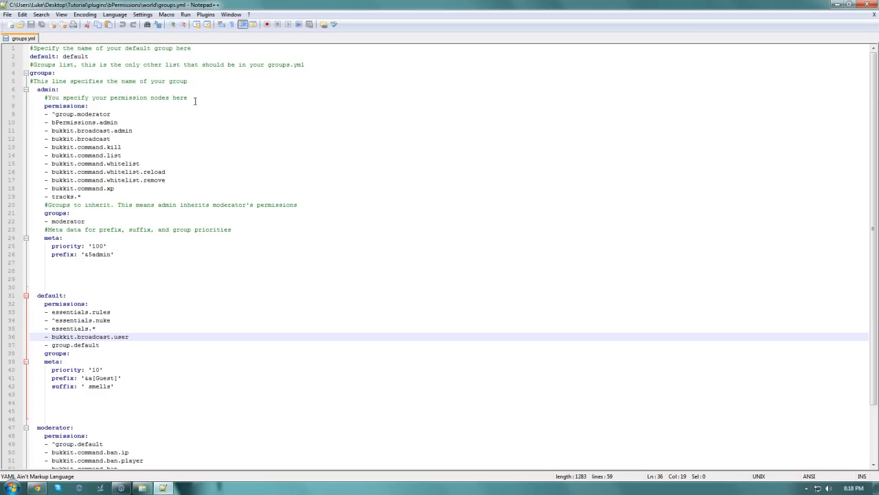
pyautogui.moveTo(35, 80); pyautogui.dragTo(203, 80)
pyautogui.moveTo(67, 98); pyautogui.dragTo(196, 98)
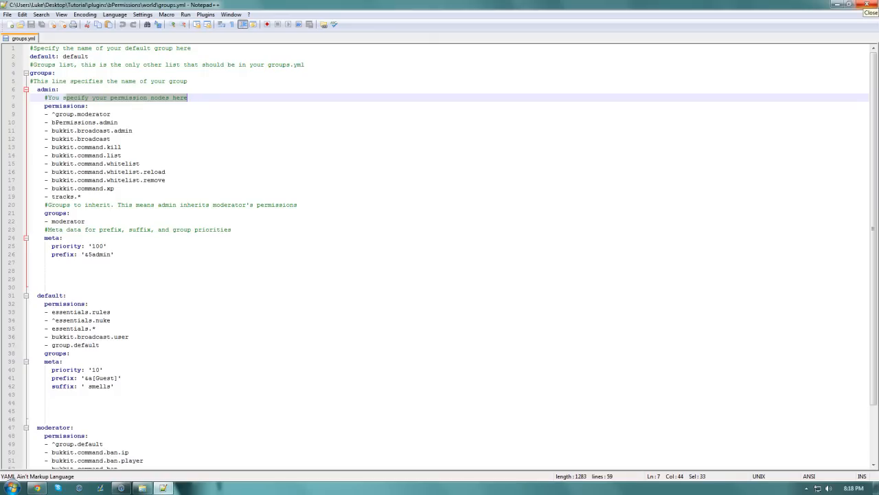
pyautogui.click(867, 5)
# - Open users.yml to check its contents, and close both the editor and the world folder window
pyautogui.doubleClick(410, 110)
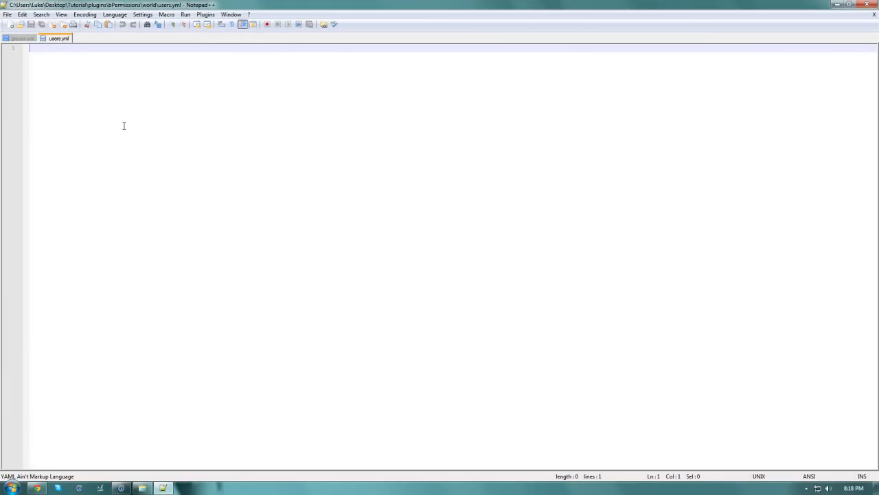
pyautogui.click(867, 4)
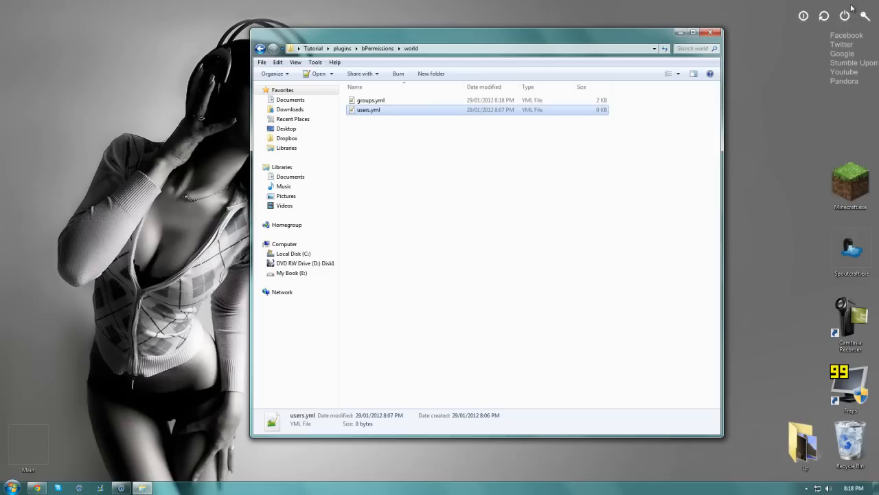
pyautogui.click(708, 33)
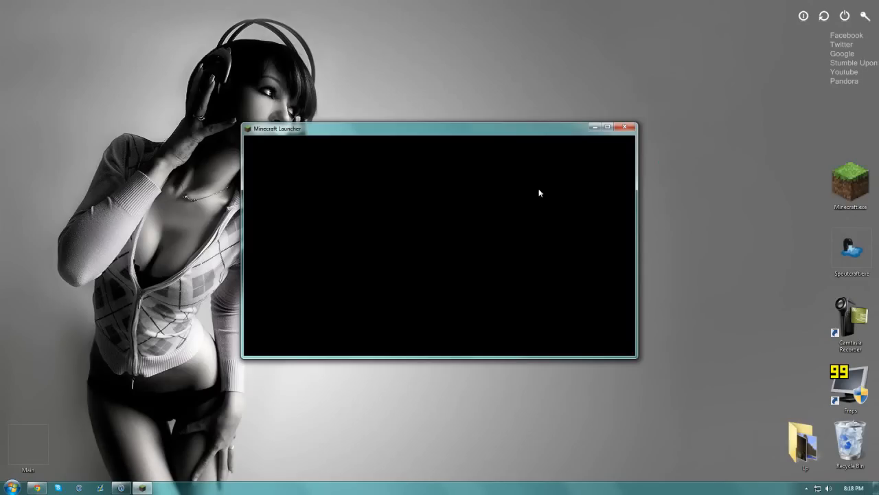
# - Place the Minecraft Launcher window clear of the Tutorial folder on the desktop and log in with the remembered account
pyautogui.moveTo(536, 134); pyautogui.dragTo(625, 138)
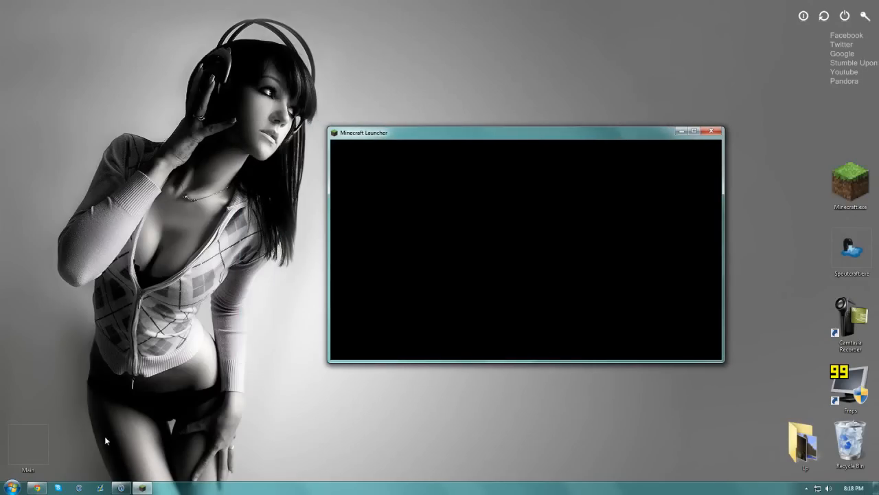
pyautogui.moveTo(530, 140); pyautogui.dragTo(666, 146)
pyautogui.moveTo(527, 131); pyautogui.dragTo(465, 298)
pyautogui.moveTo(524, 265); pyautogui.dragTo(43, 58)
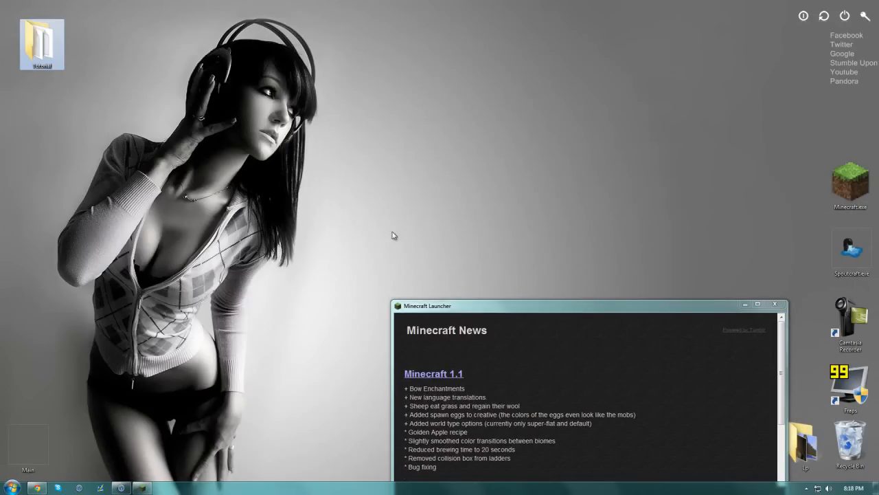
pyautogui.moveTo(467, 312); pyautogui.dragTo(443, 132)
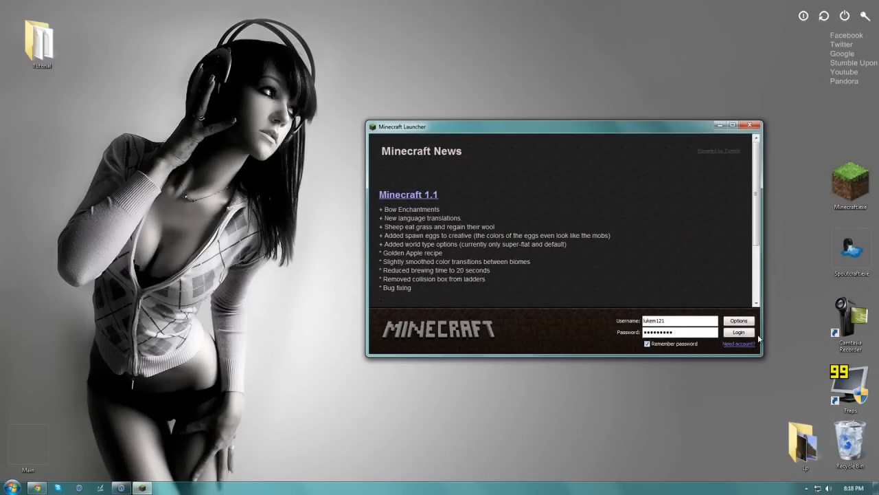
pyautogui.click(737, 333)
# - Start the server by running CraftBukkit Starter.bat from the Tutorial folder, and close the folder window
pyautogui.doubleClick(38, 54)
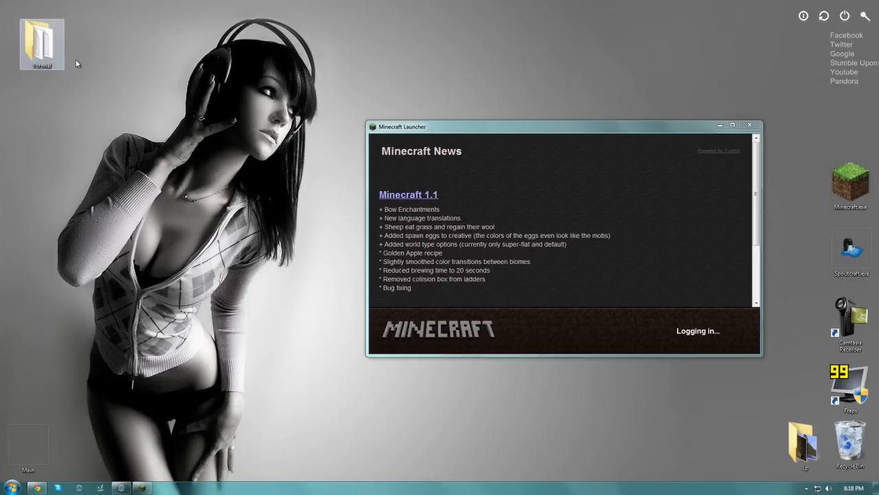
pyautogui.doubleClick(384, 167)
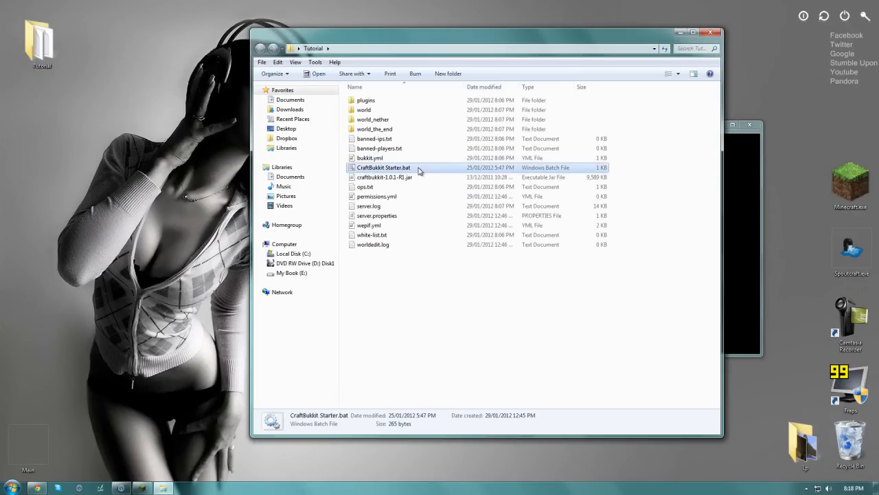
pyautogui.click(715, 33)
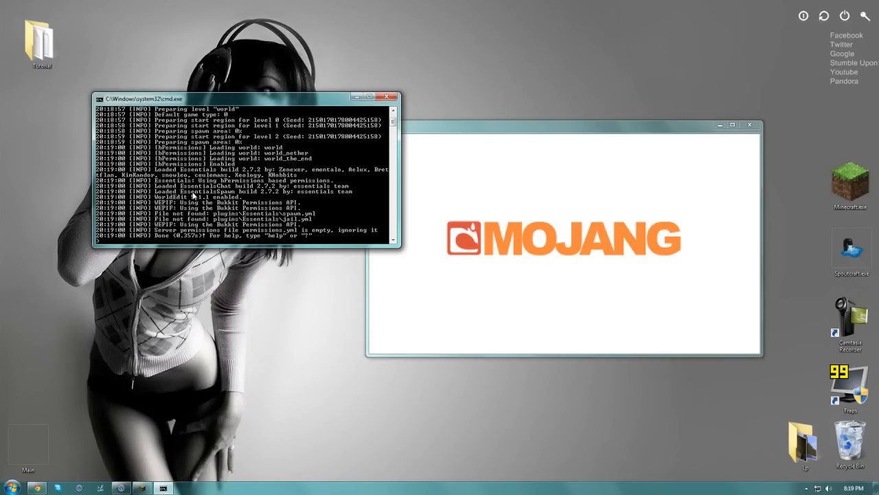
# - Try to join the localhost server from Minecraft's multiplayer list, and close the server console
pyautogui.moveTo(226, 104); pyautogui.dragTo(161, 126)
pyautogui.click(514, 263)
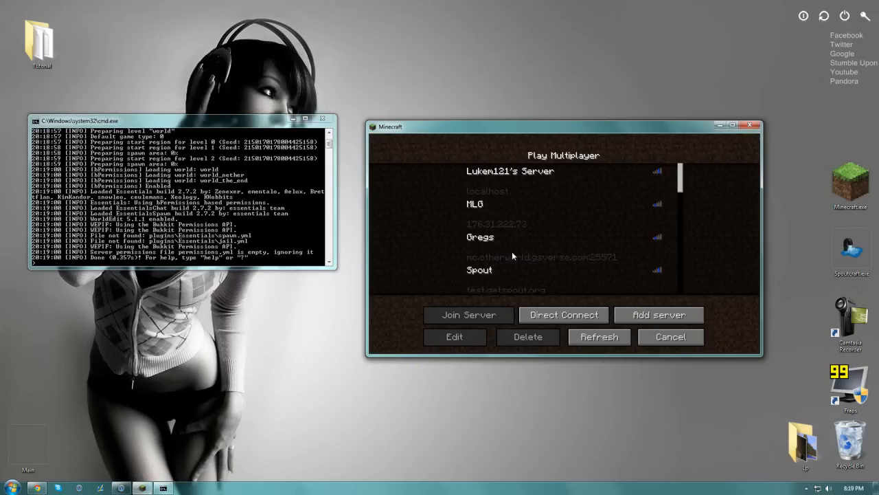
pyautogui.doubleClick(503, 193)
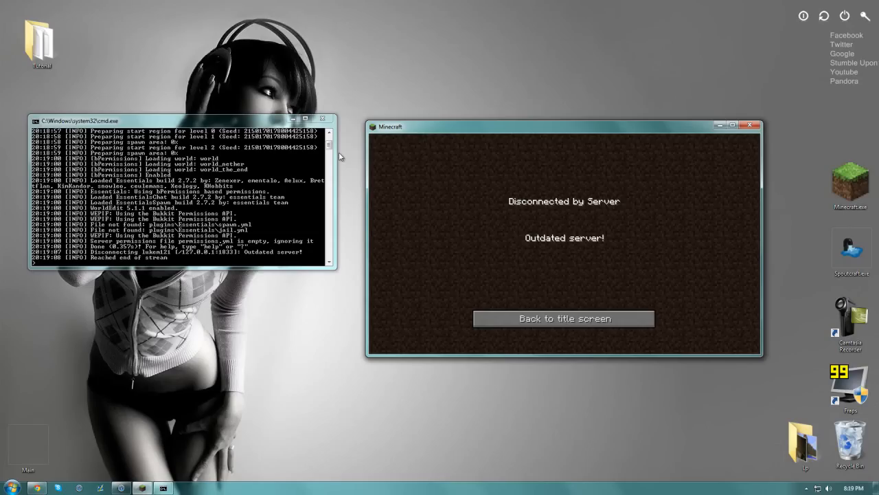
pyautogui.click(322, 119)
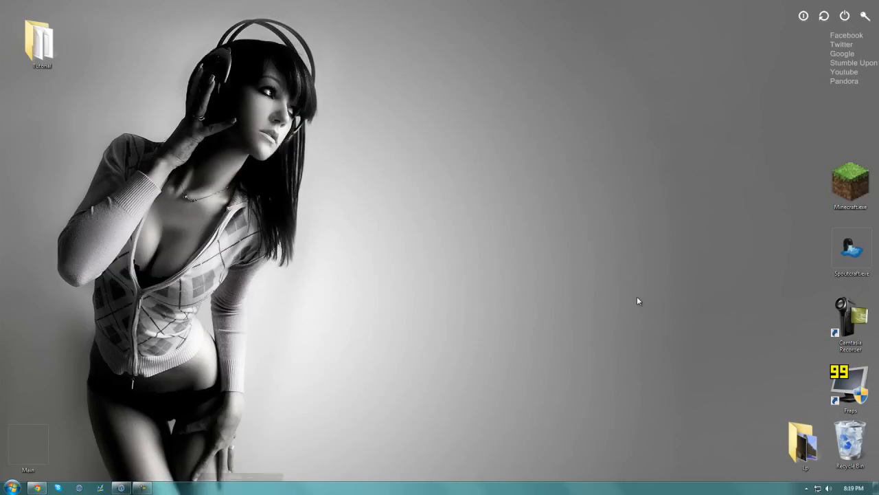
# - Switch to Spoutcraft, log in with the remembered account and open its multiplayer favorite servers
pyautogui.doubleClick(861, 260)
pyautogui.click(463, 253)
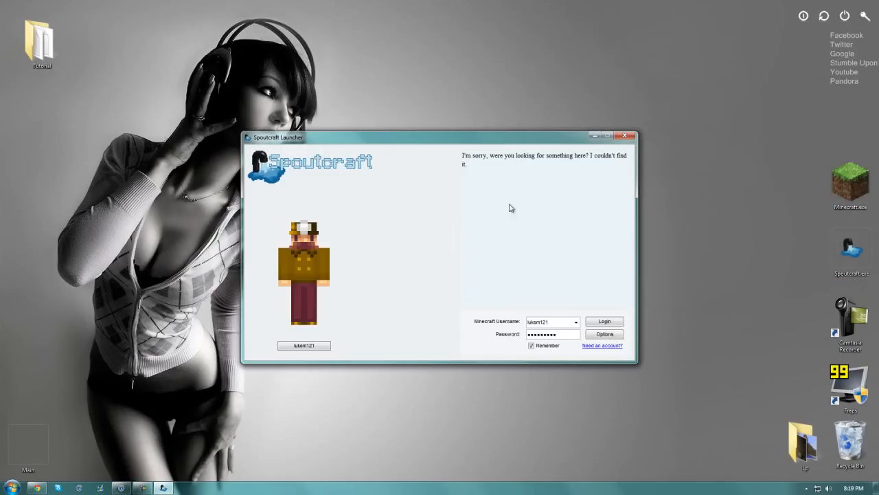
pyautogui.click(615, 322)
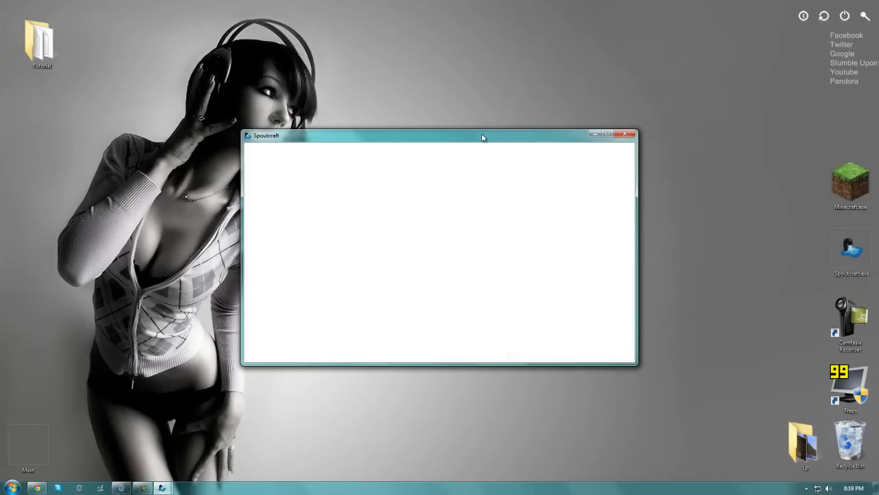
pyautogui.moveTo(318, 137); pyautogui.dragTo(451, 142)
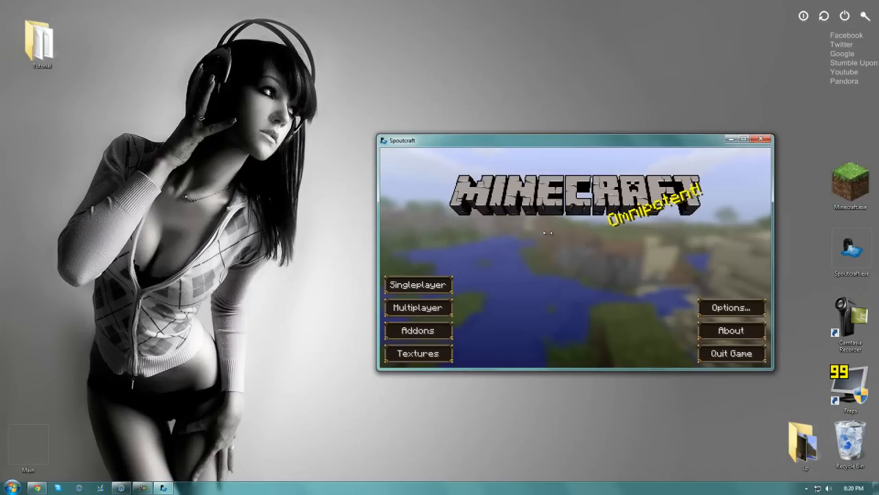
pyautogui.click(410, 309)
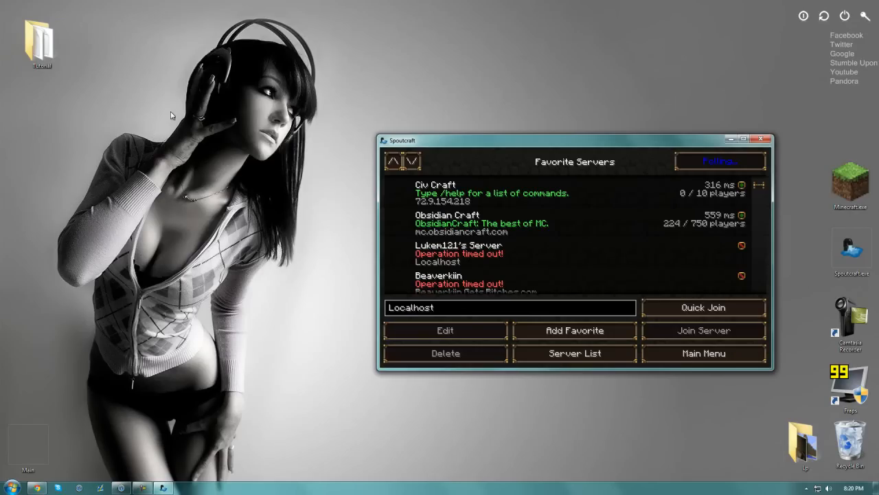
# - Restart the server with CraftBukkit Starter.bat from the Tutorial folder and place its console beside the Spoutcraft window
pyautogui.doubleClick(42, 48)
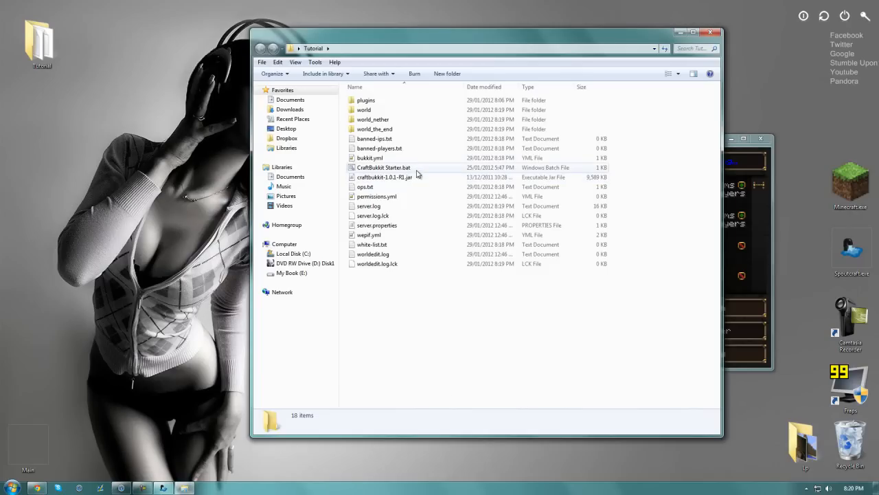
pyautogui.doubleClick(417, 170)
pyautogui.click(710, 32)
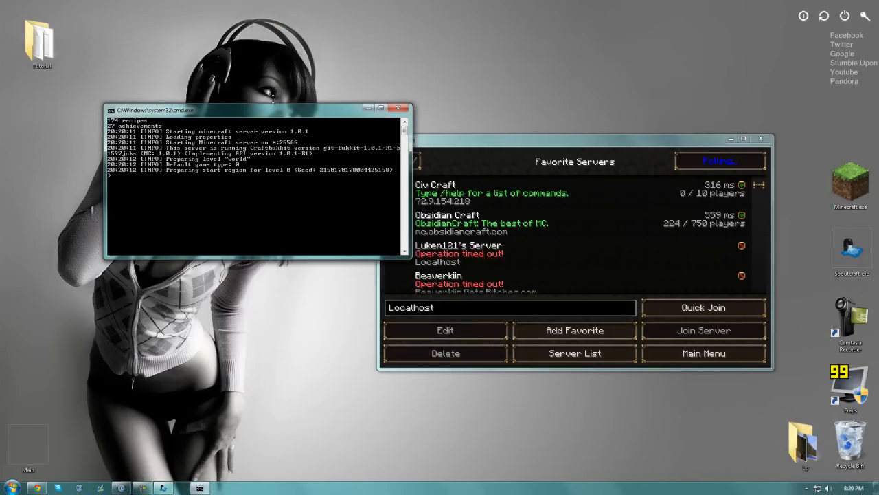
pyautogui.moveTo(277, 114); pyautogui.dragTo(198, 107)
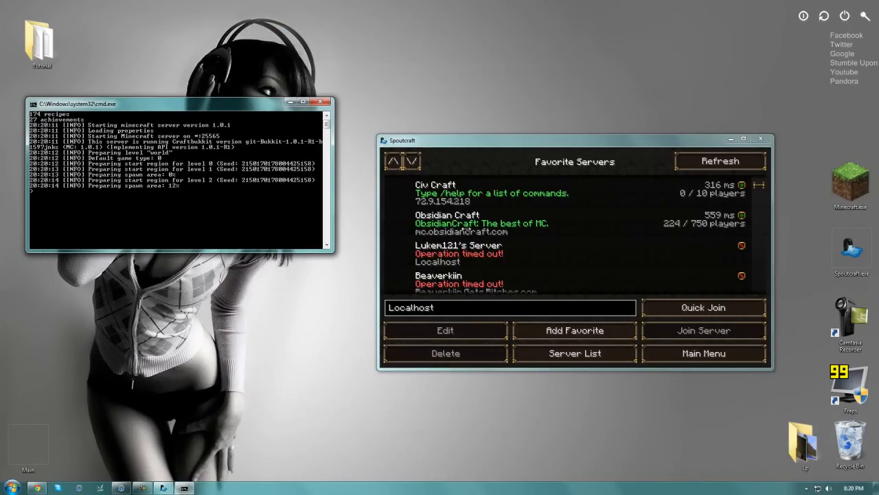
# - Join the localhost server from the favorite servers and open the in-game chat to check the player's prefix and suffix
pyautogui.click(468, 255)
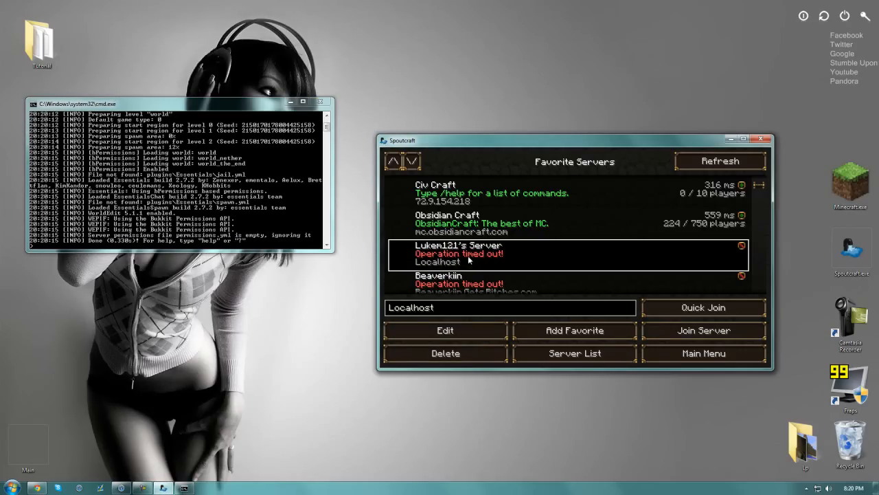
pyautogui.doubleClick(516, 252)
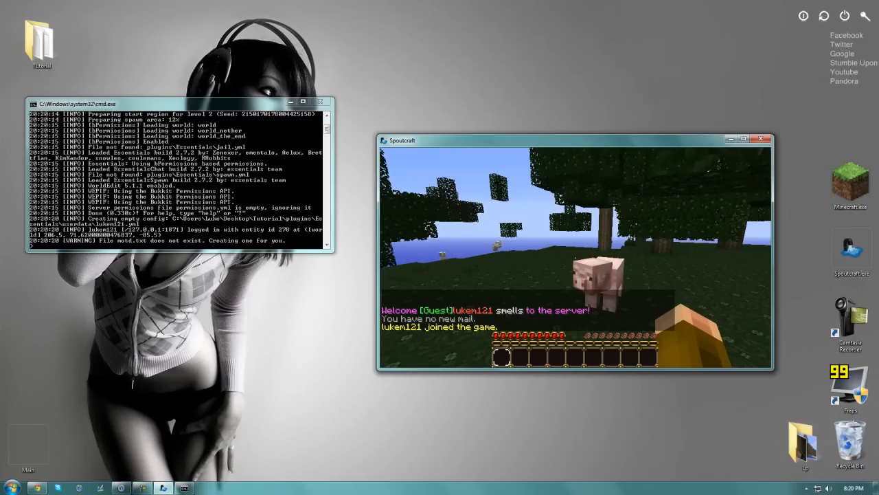
pyautogui.press('t')
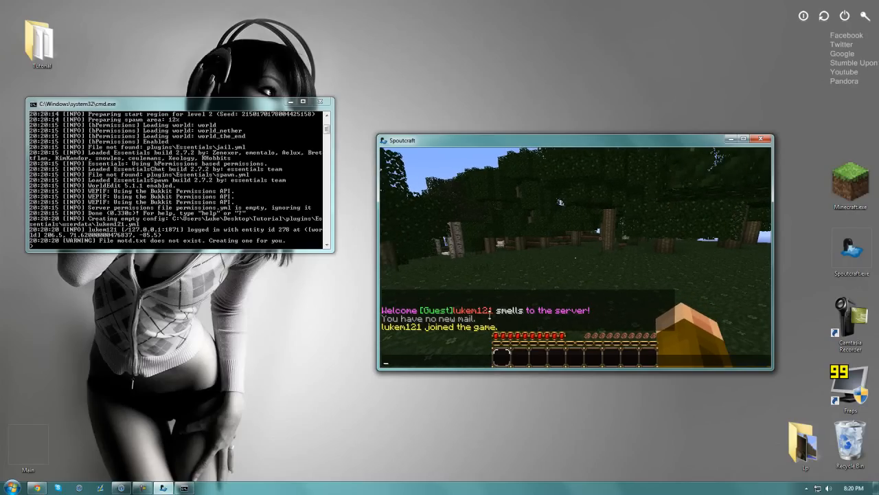
pyautogui.press('Escape')
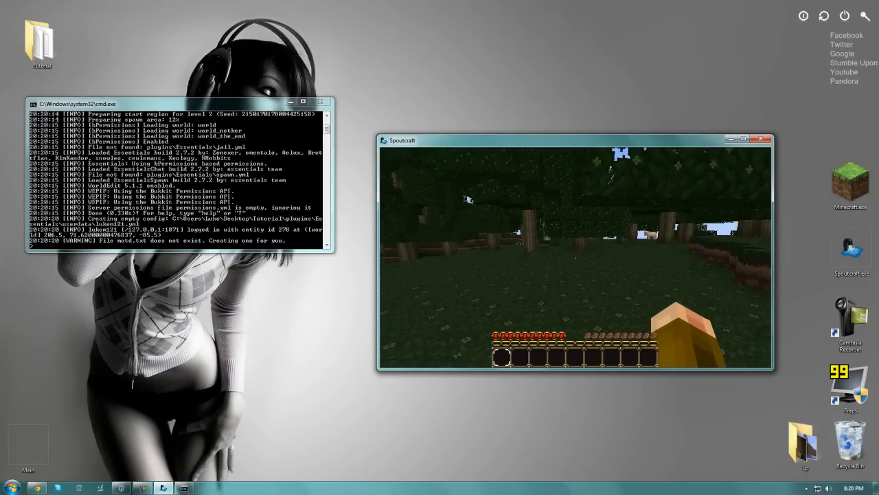
pyautogui.press('w')
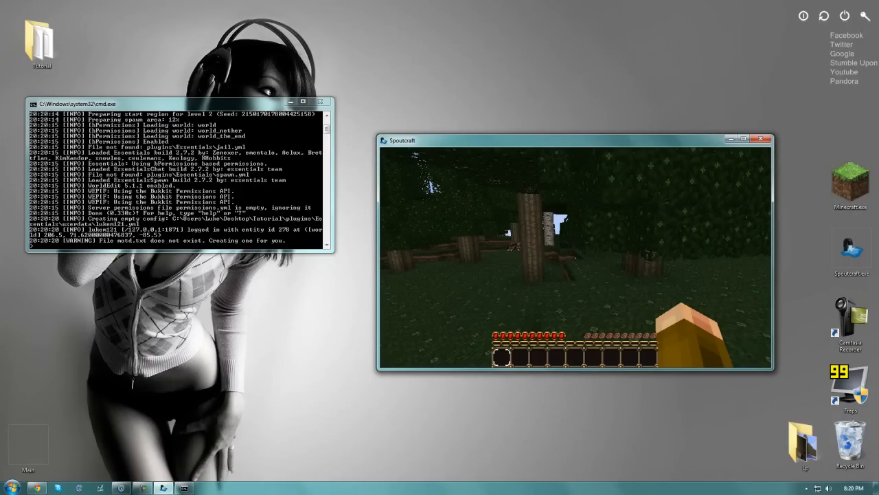
pyautogui.press('t')
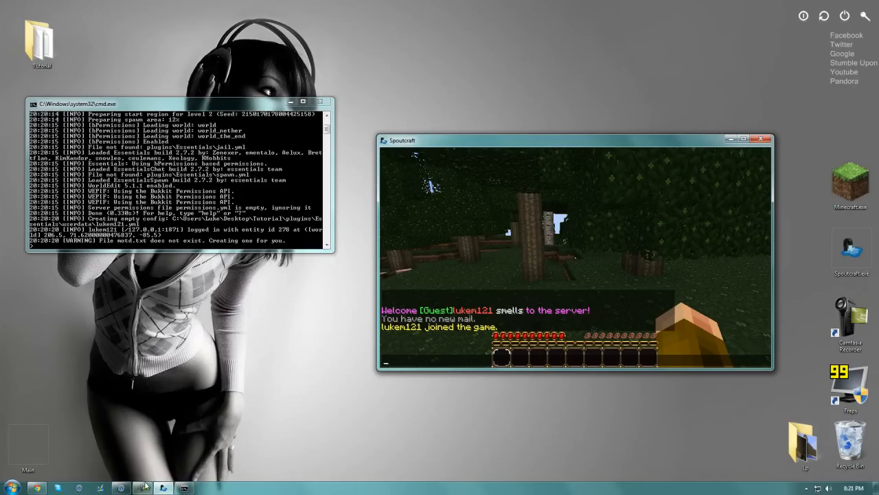
# - Run the /rules command in the game chat, and run it again to display the server rules
pyautogui.write('/rules')
pyautogui.press('Return')
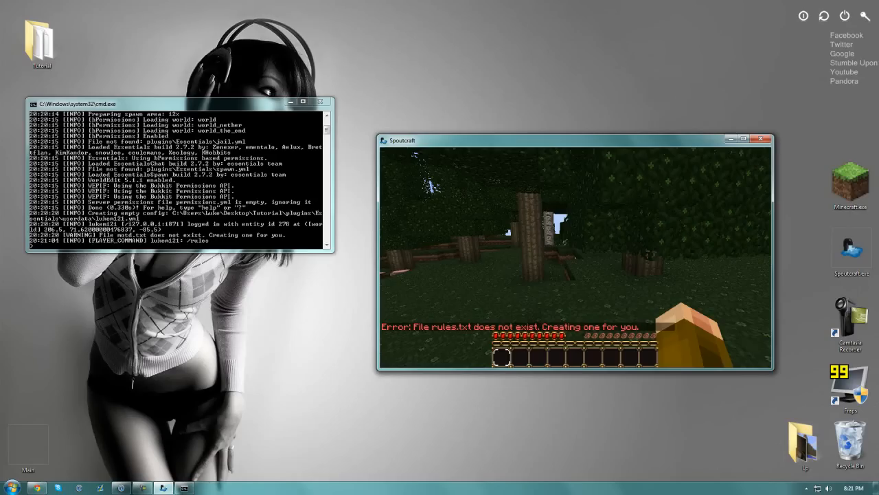
pyautogui.write('/')
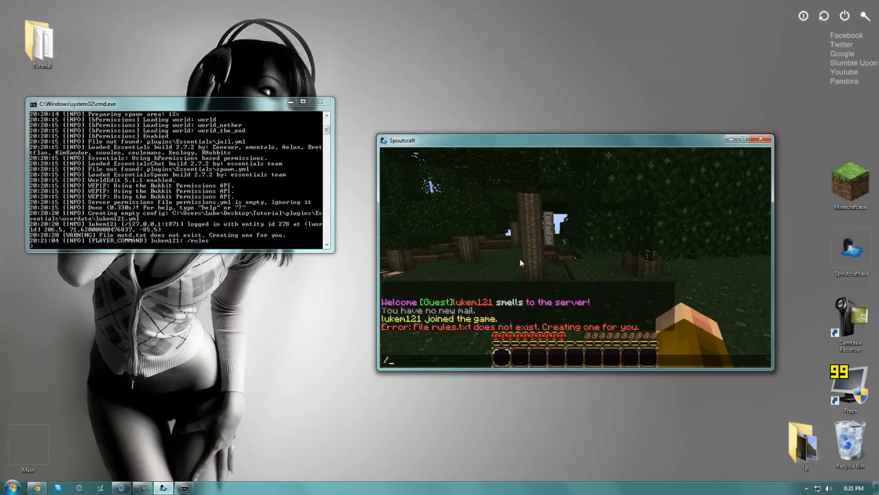
pyautogui.write('rules')
pyautogui.press('Return')
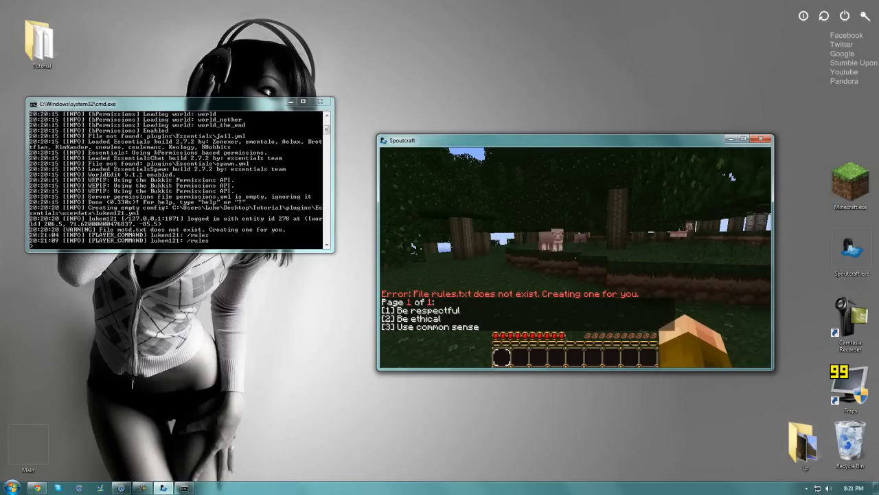
# - Send the chat message "hello" to test the player's group prefix and suffix in-game
pyautogui.write('t')
pyautogui.write('he')
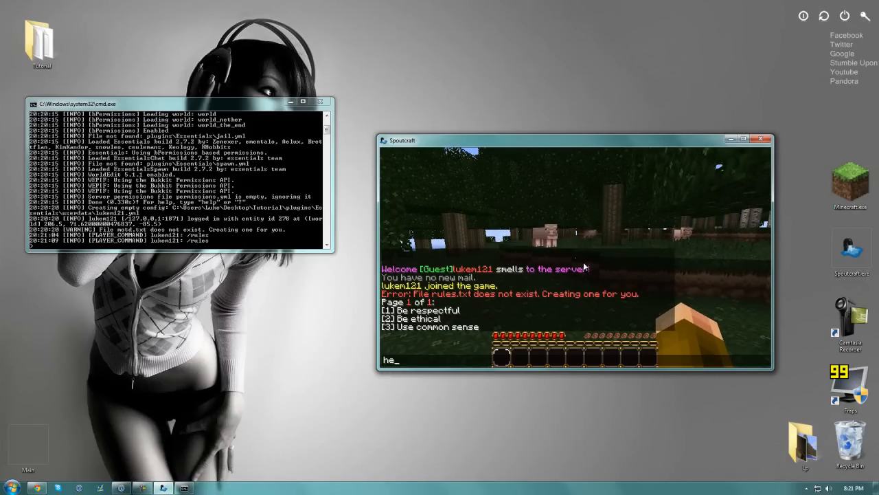
pyautogui.write('llo')
pyautogui.press('Return')
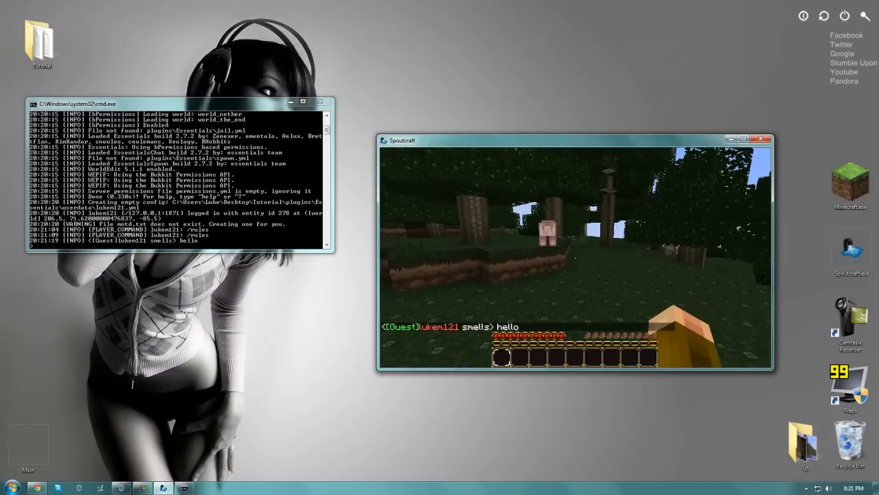
pyautogui.press('w')
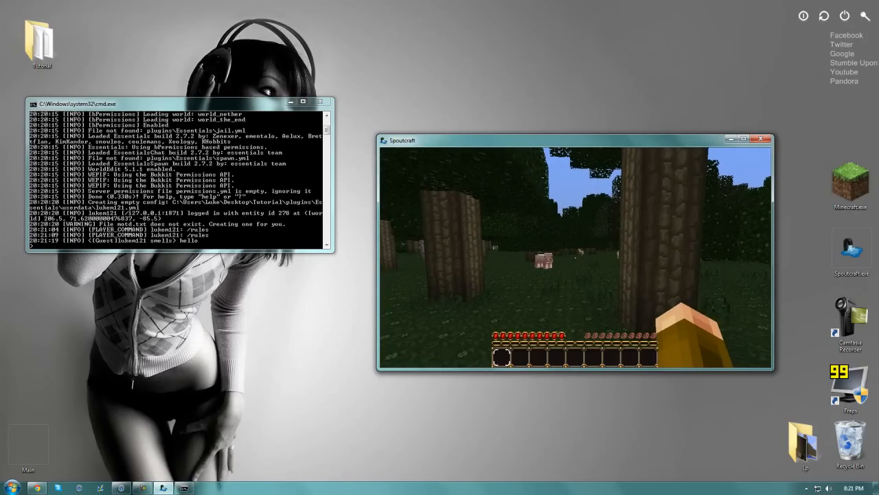
pyautogui.press('s')
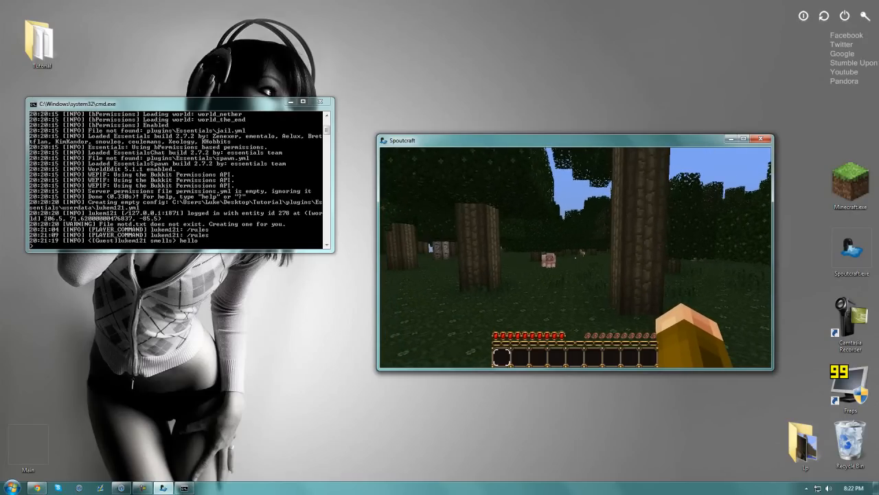